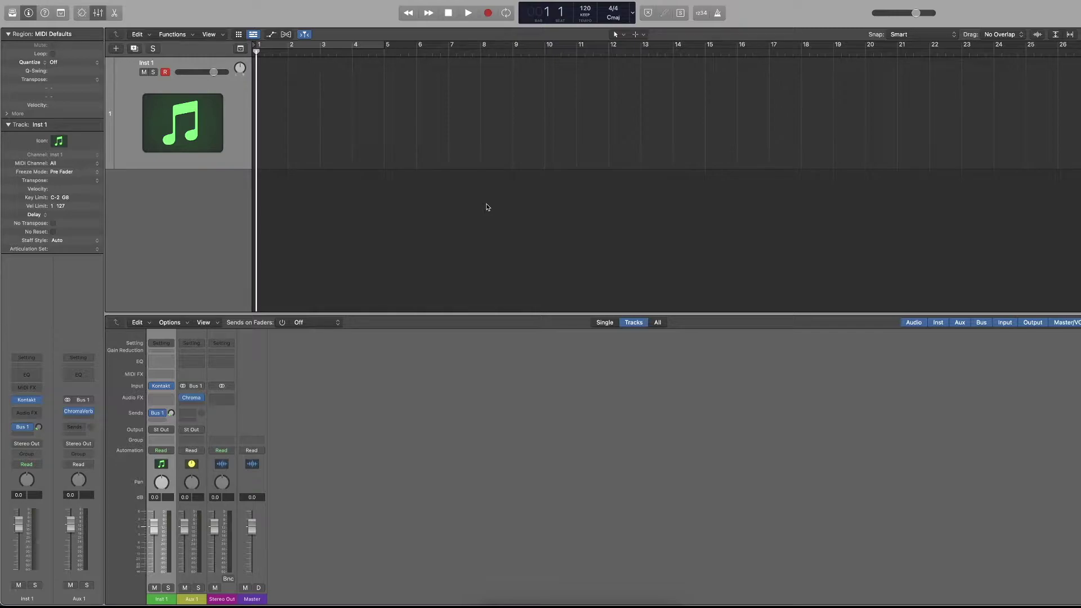
Record a held chord with a higher note onto the Inst 1 track, starting at bar 1
click(487, 207)
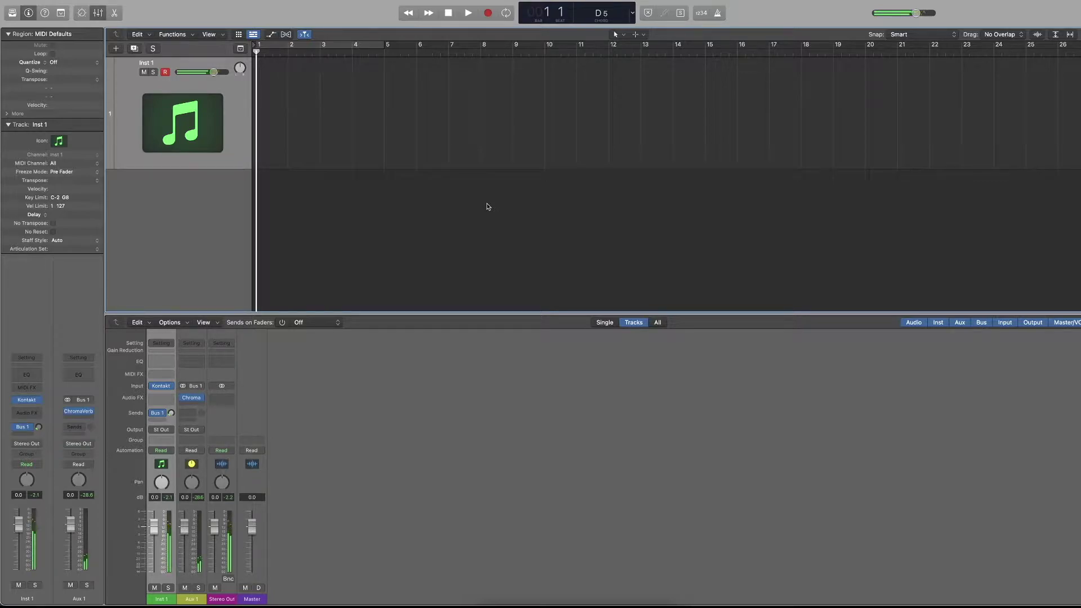
key(r)
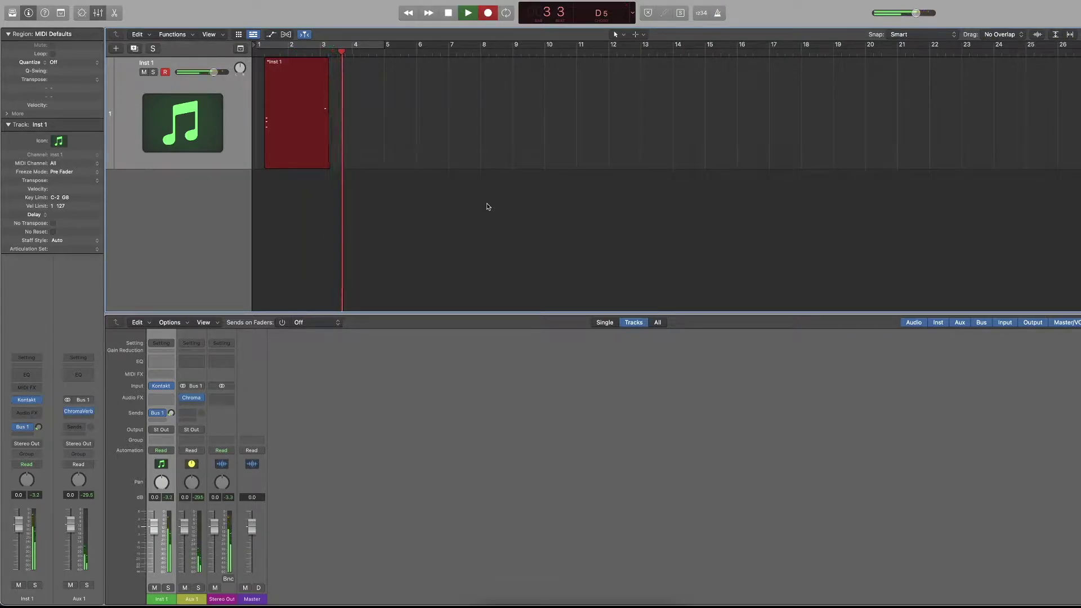
key(space)
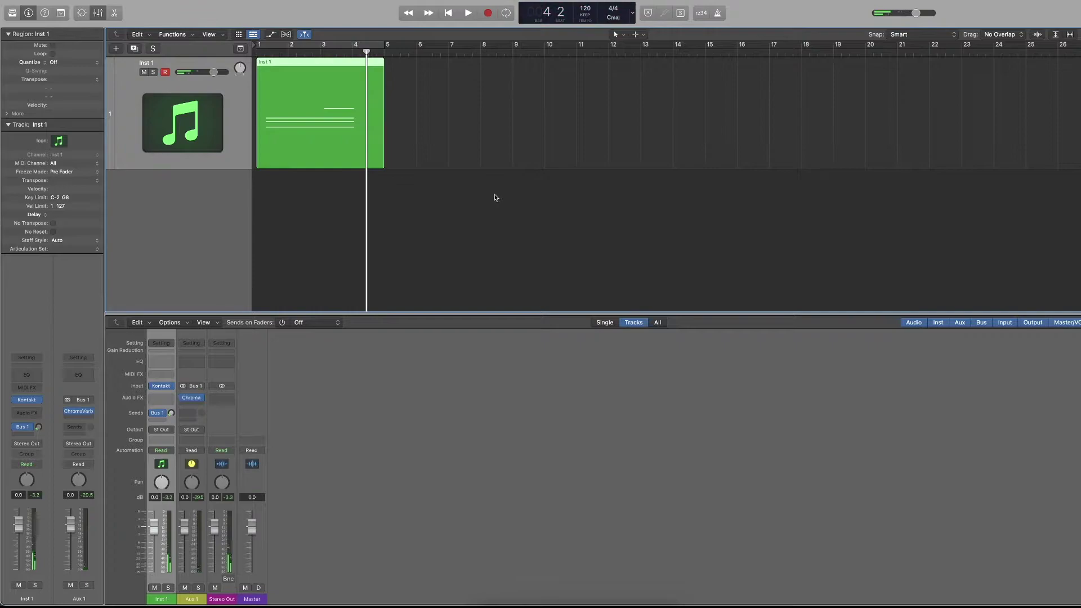
Record a second, longer MIDI passage on the Inst 1 track from bar 6 and return the playhead to bar 1
click(417, 55)
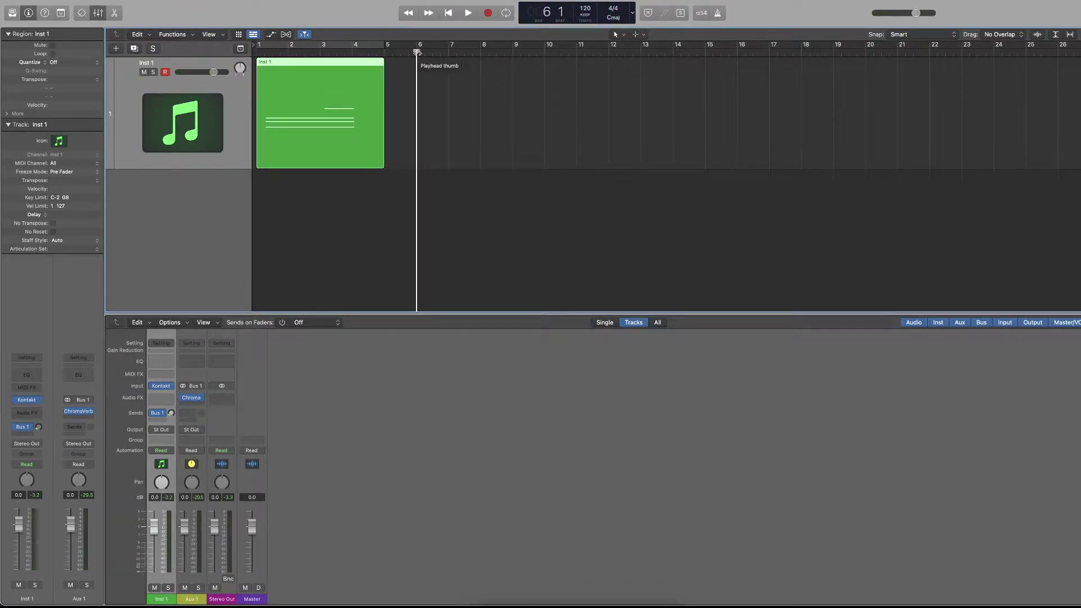
key(r)
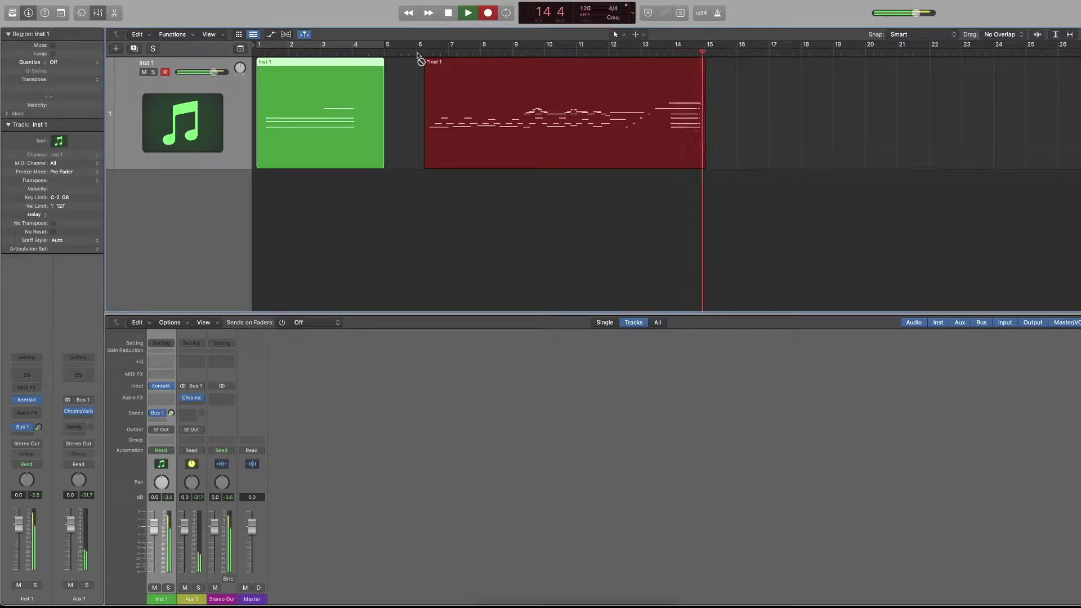
key(space)
scroll(619, 172, left, 1)
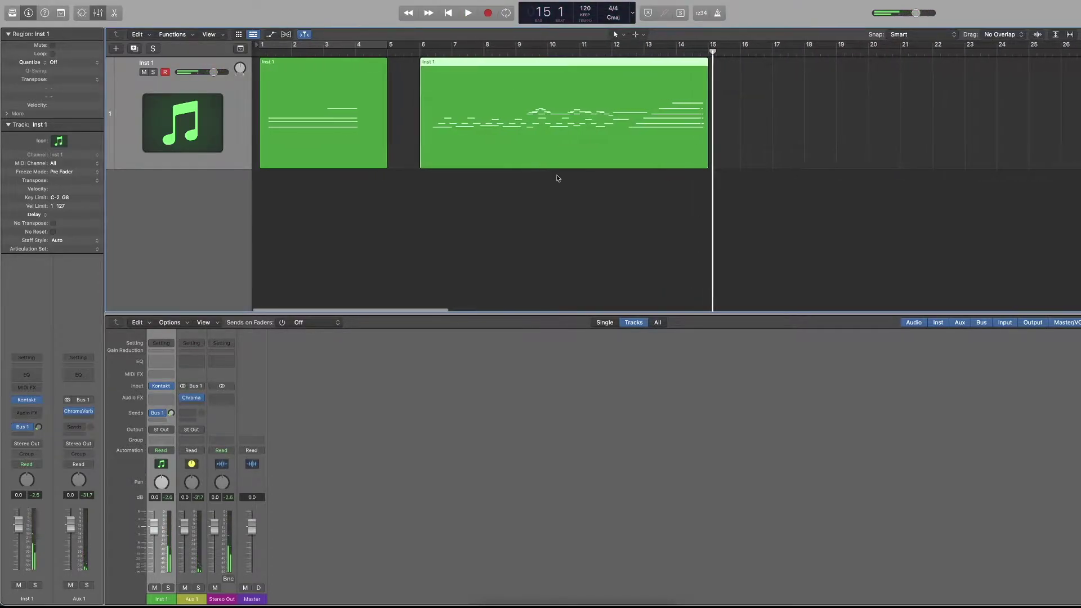
key(Return)
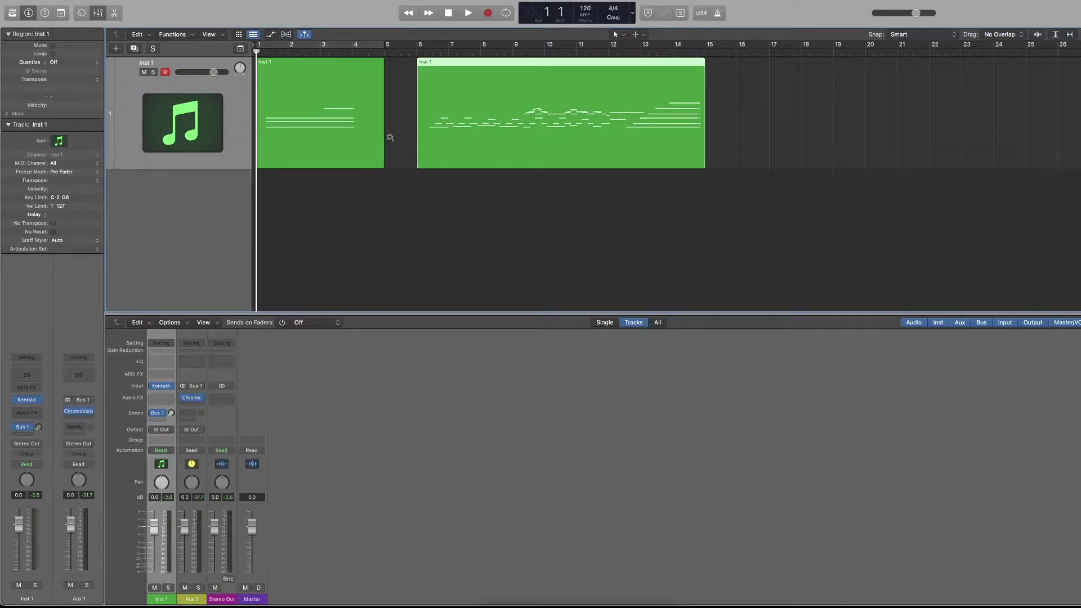
Turn off Notes chasing in the project's MIDI Chase settings, then close the settings and preferences windows
scroll(390, 137, up, 5)
scroll(390, 137, left, 5)
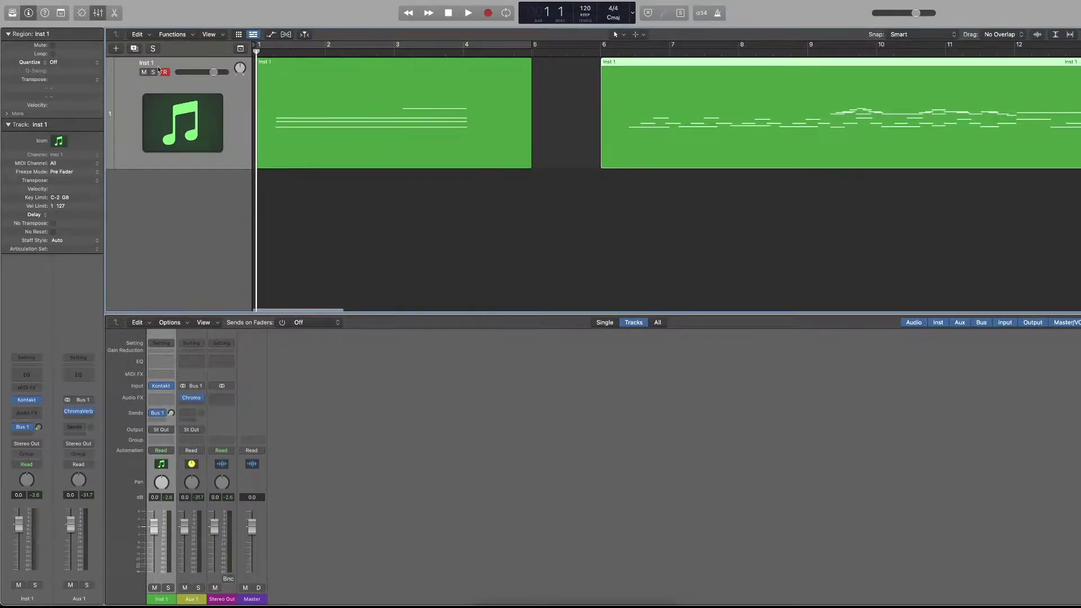
click(38, 1)
mouse_move(59, 12)
click(174, 39)
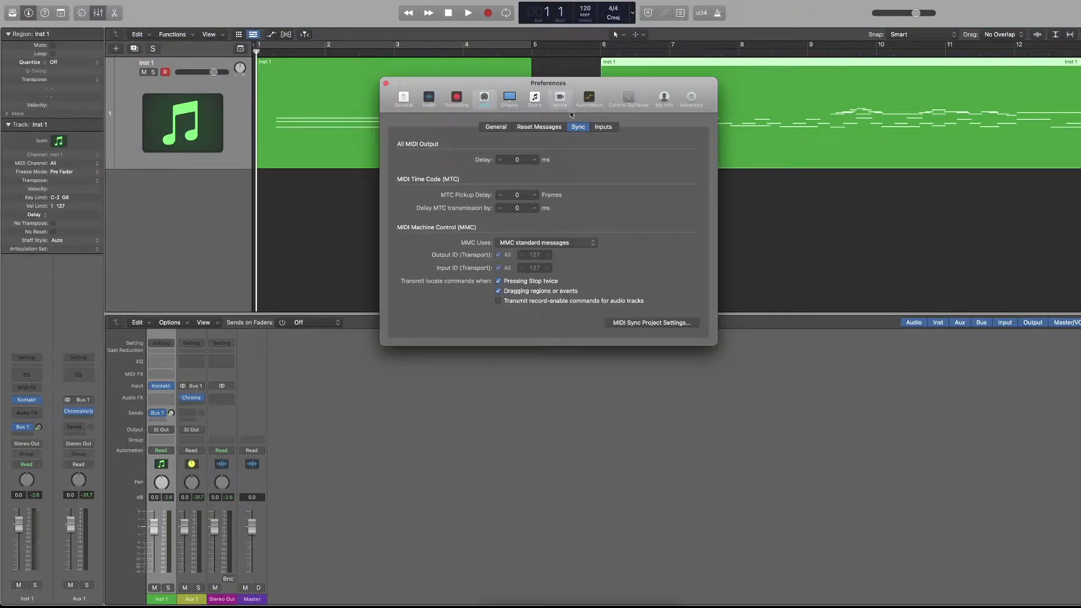
click(637, 324)
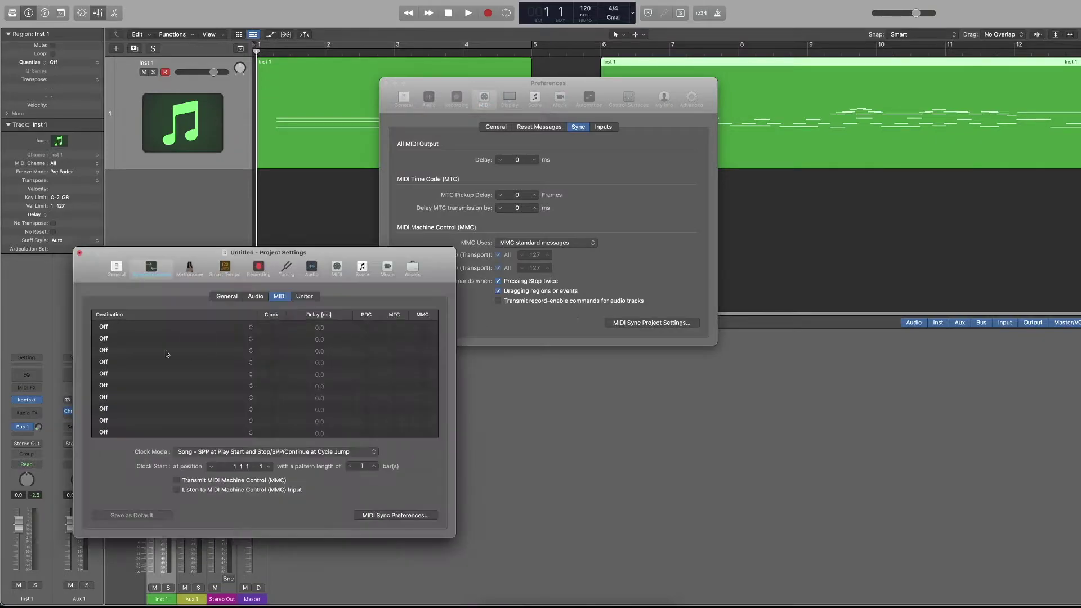
click(337, 268)
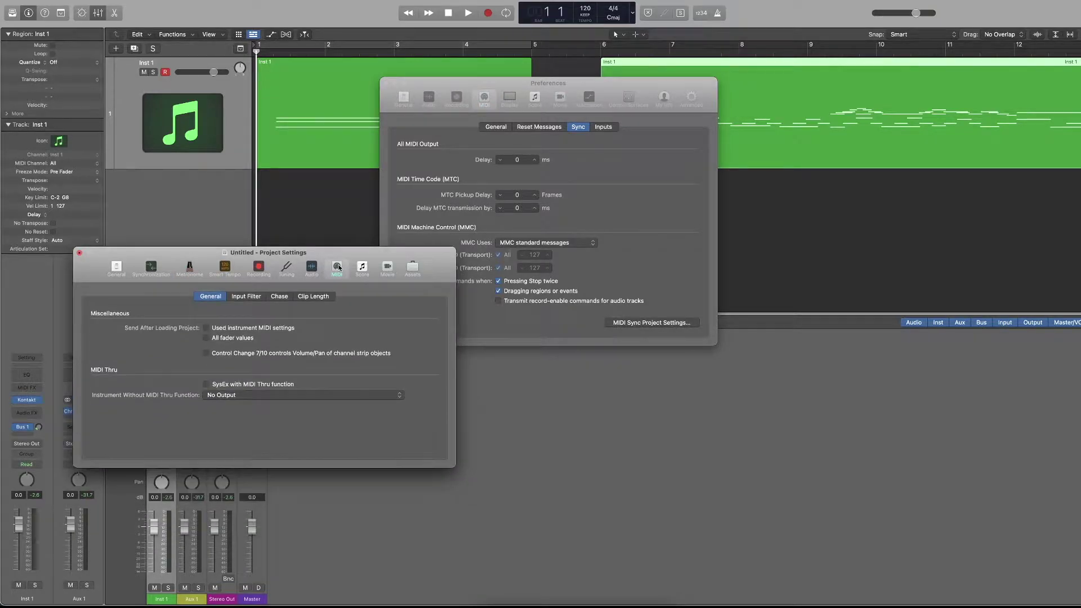
click(279, 297)
click(94, 314)
click(80, 253)
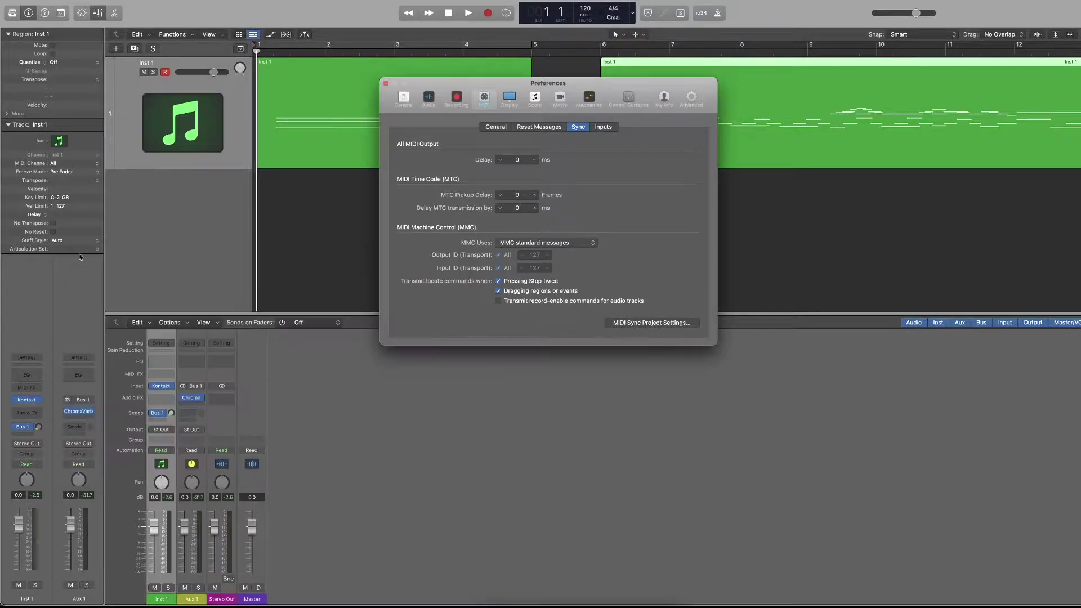
click(385, 84)
click(356, 97)
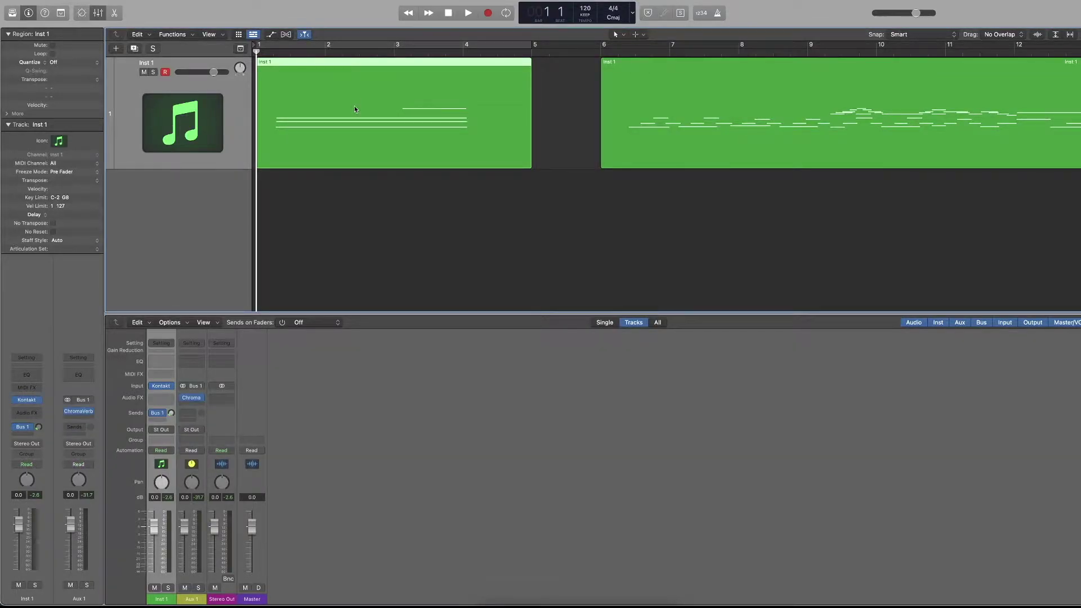
Play the first region from bar 1 past the start of its held chord
click(362, 213)
key(space)
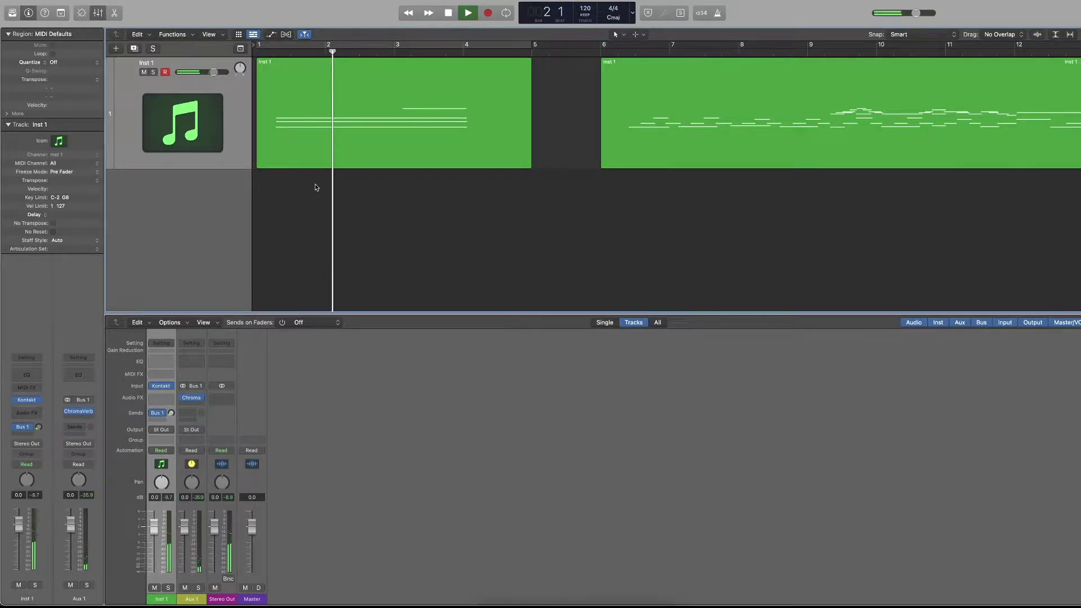
key(space)
Start playback near bar 2, inside the held chord, and move the playhead between several points of the first region
click(324, 54)
key(space)
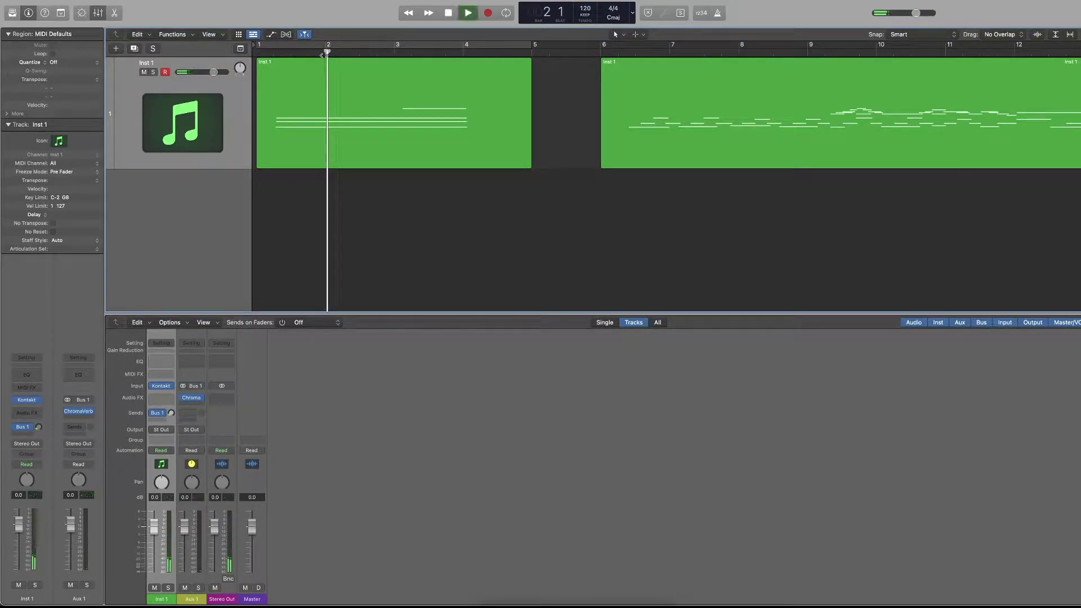
mouse_move(339, 55)
mouse_down()
mouse_move(300, 55)
mouse_move(355, 55)
mouse_up()
click(324, 55)
click(299, 56)
drag(349, 55, 308, 55)
click(260, 55)
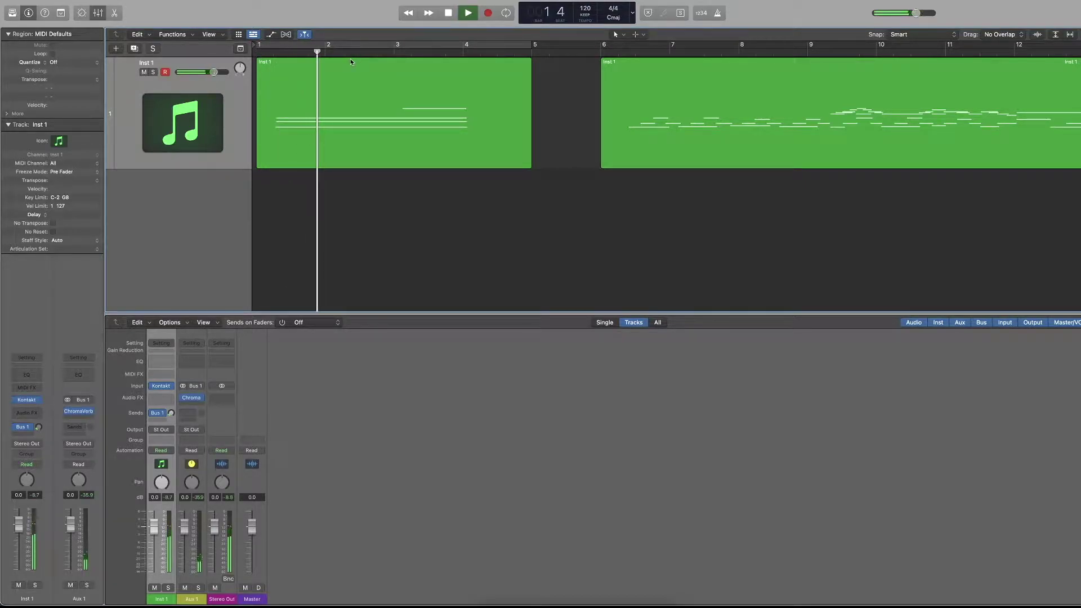
Play the first region from bar 2 beat 3 across the entry of the higher note, then place the playhead at bar 2
drag(350, 54, 361, 52)
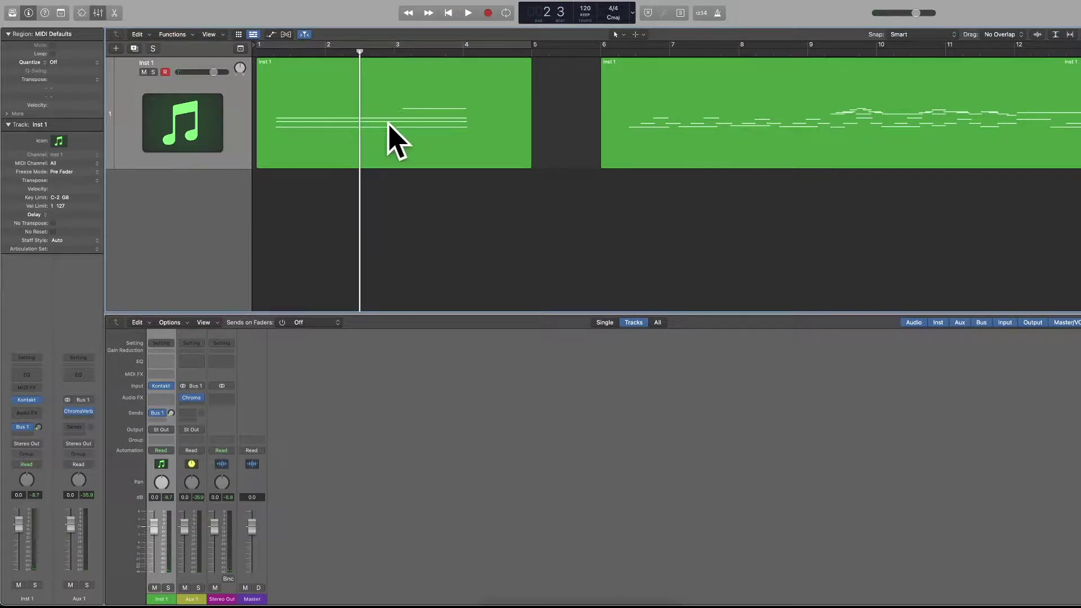
key(space)
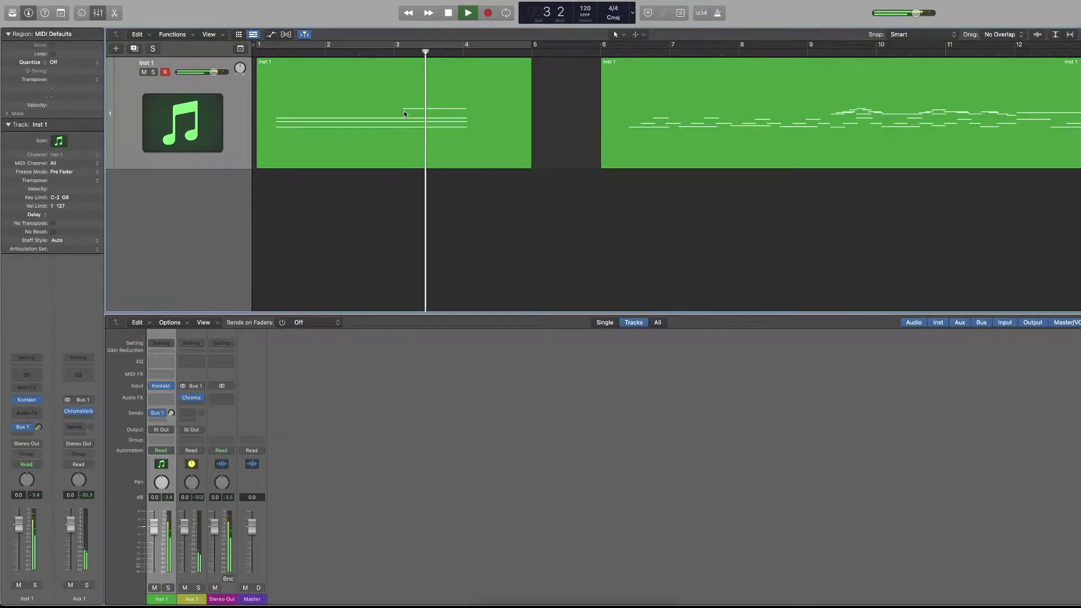
key(space)
click(330, 53)
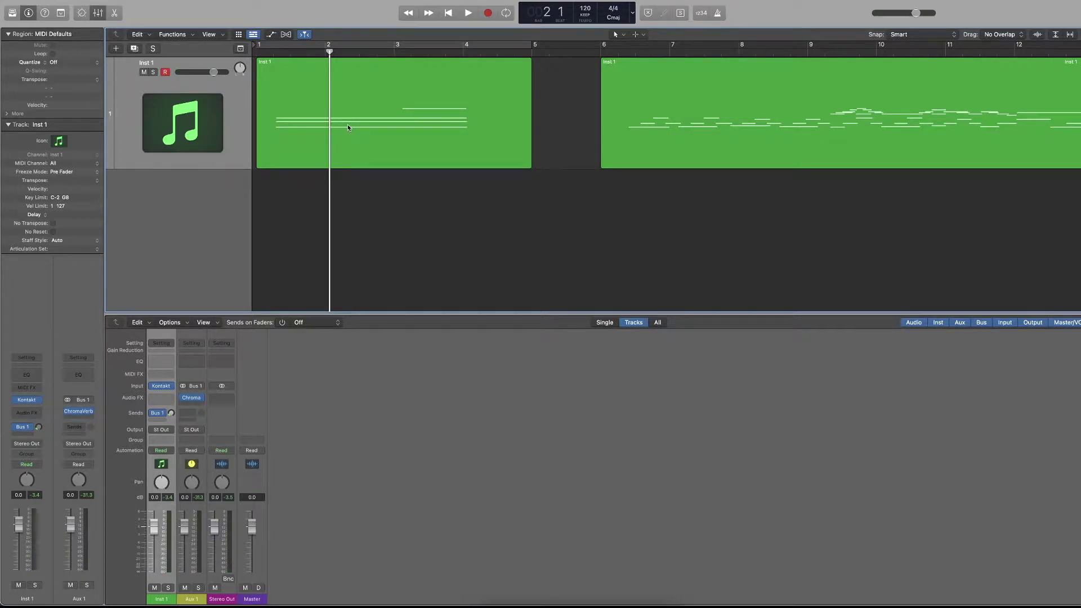
Turn on Notes chasing in the project's MIDI Chase settings, reached through the MIDI Sync preferences, and close both windows
click(39, 0)
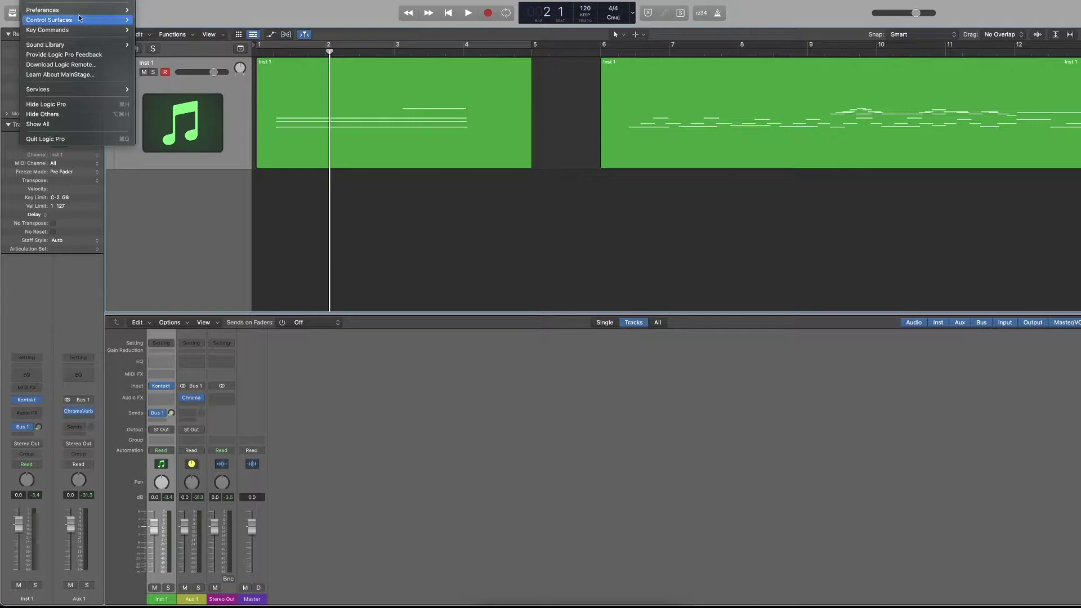
mouse_move(79, 12)
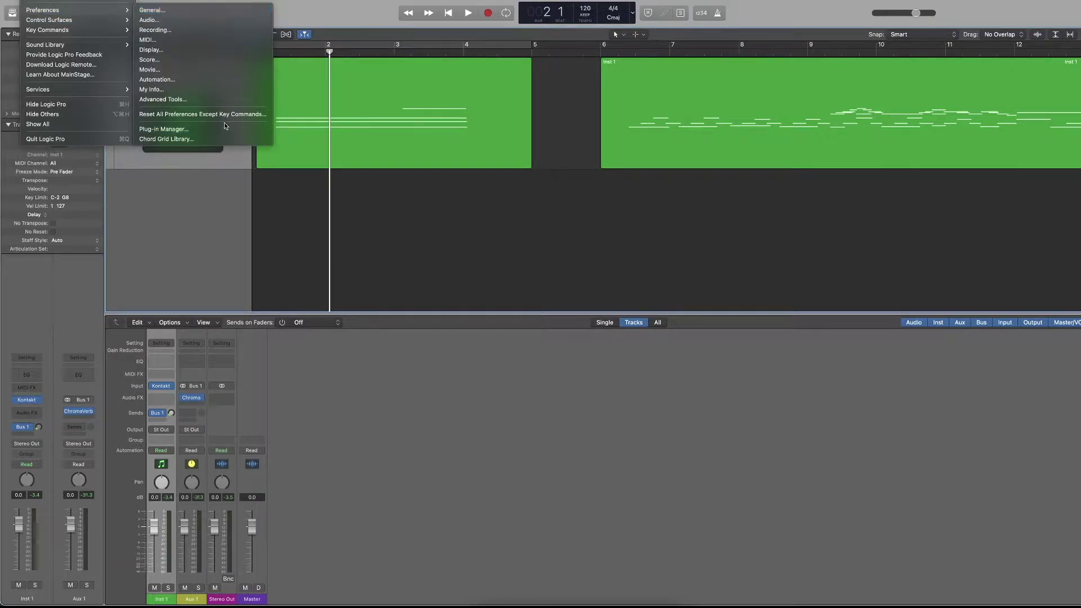
click(200, 39)
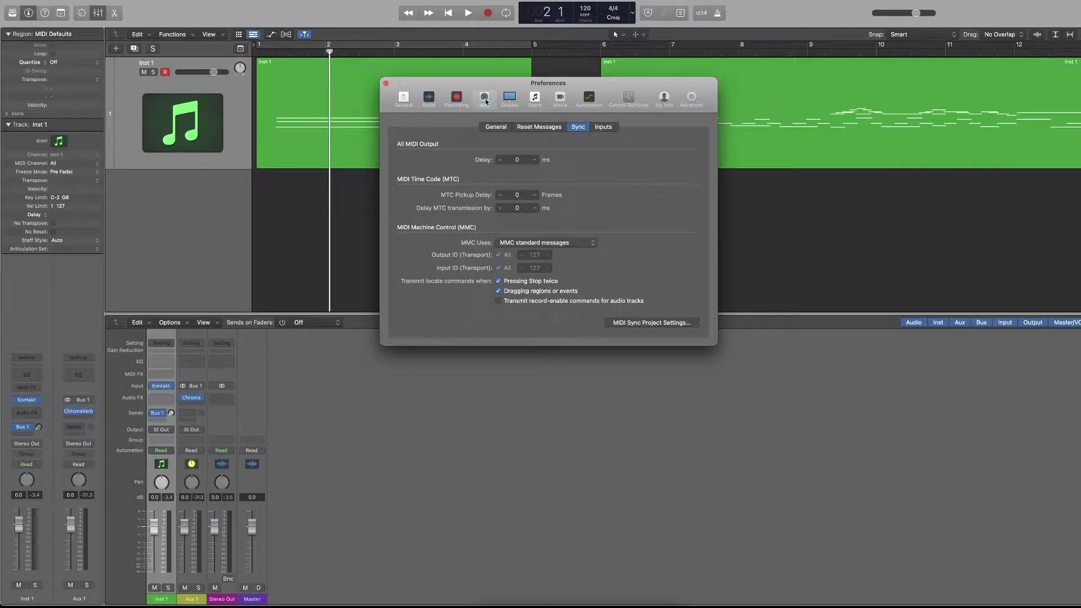
click(488, 126)
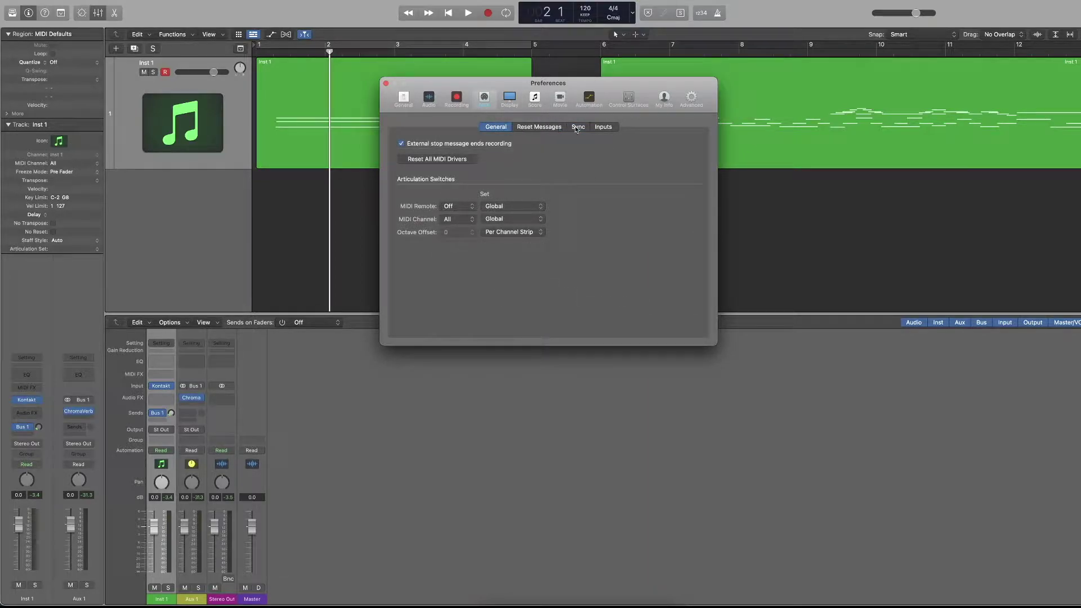
click(577, 127)
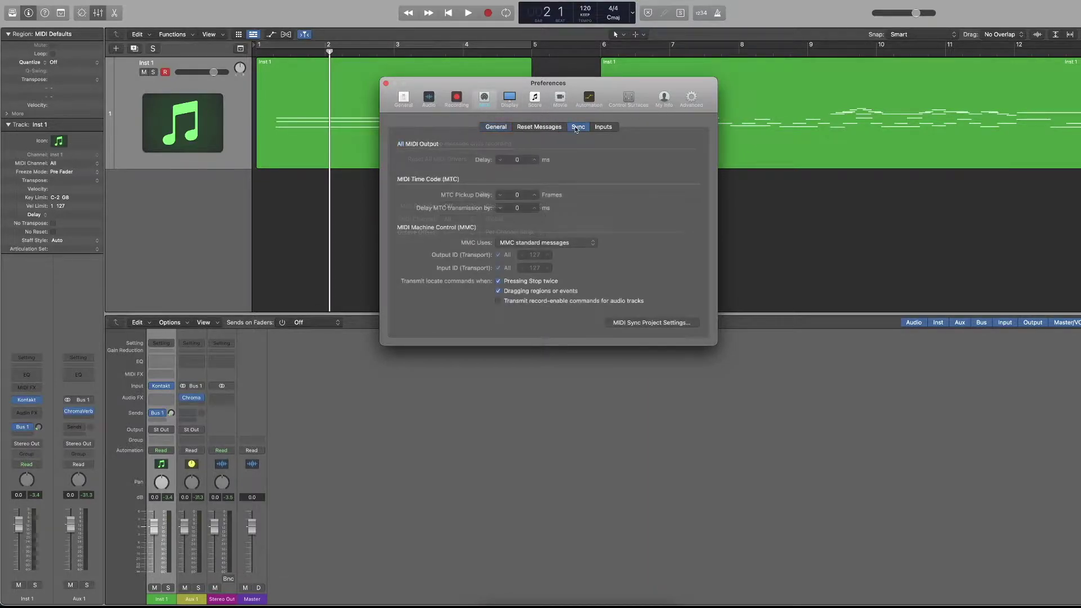
click(637, 327)
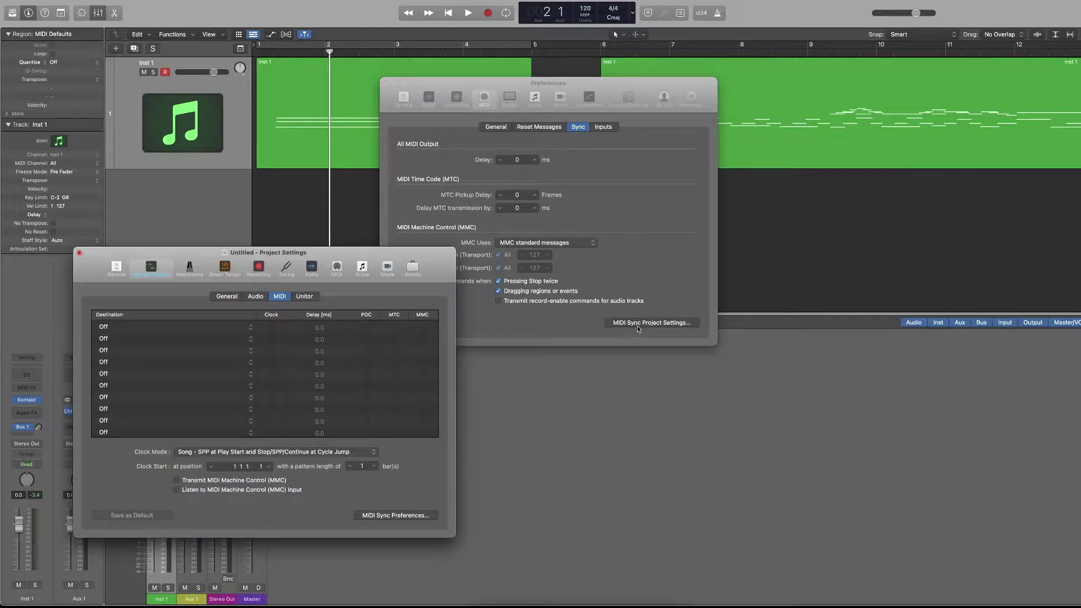
click(341, 271)
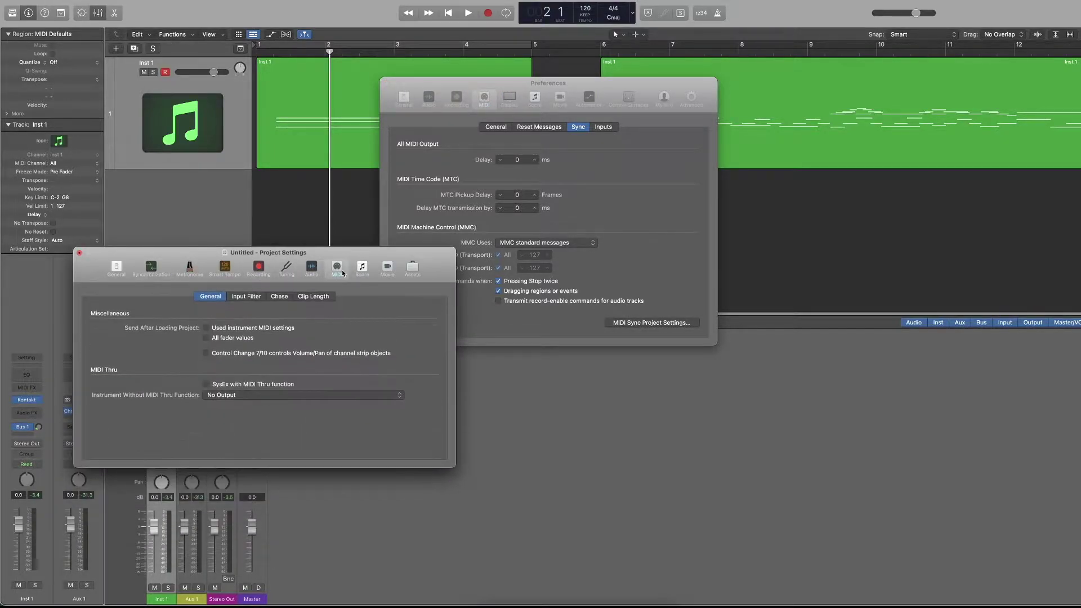
click(281, 297)
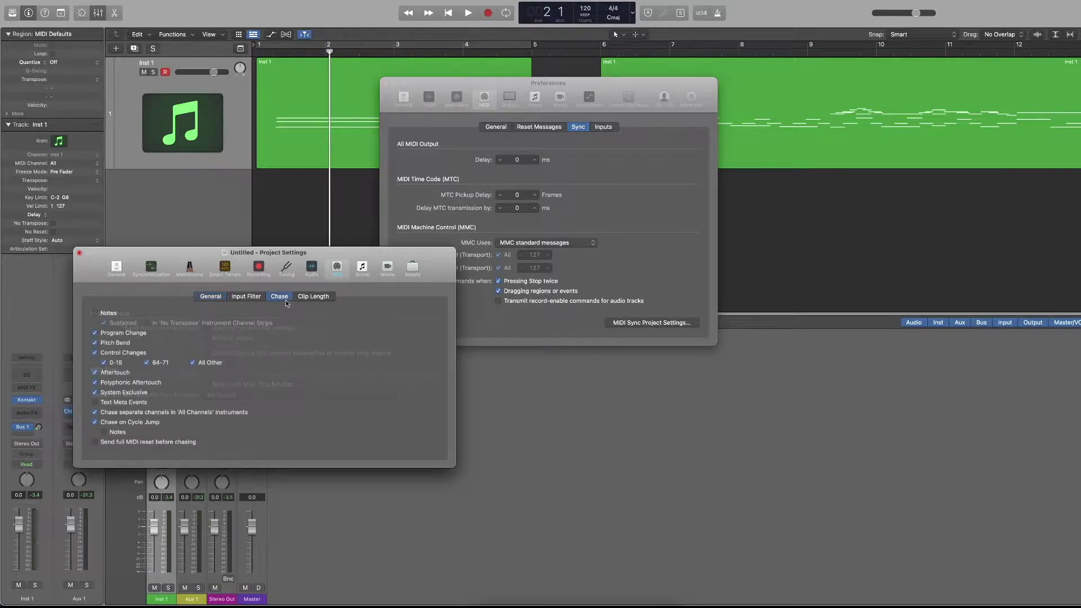
click(94, 314)
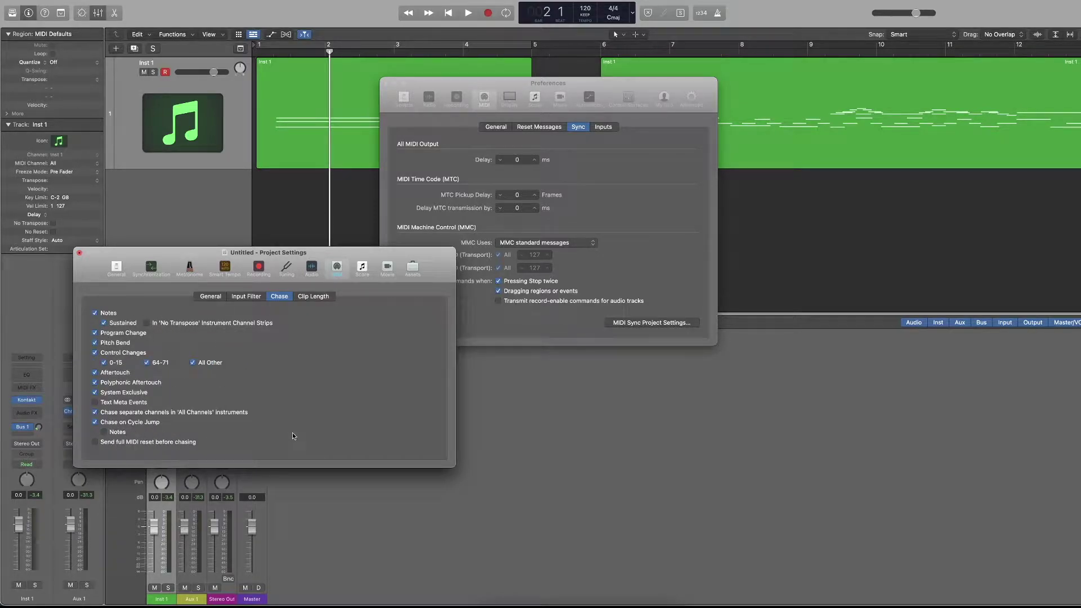
click(80, 253)
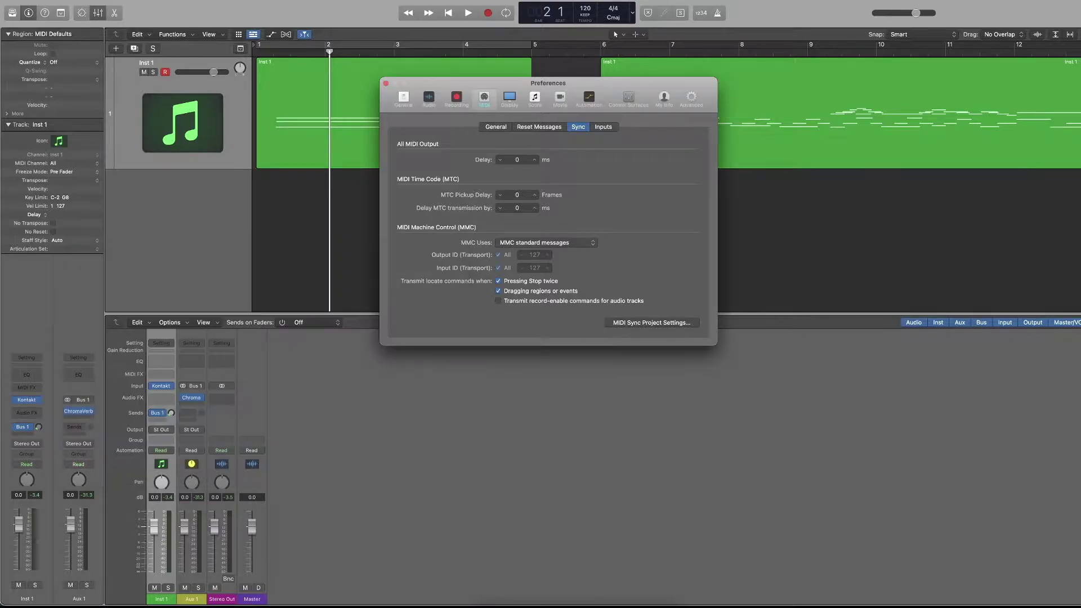
click(386, 84)
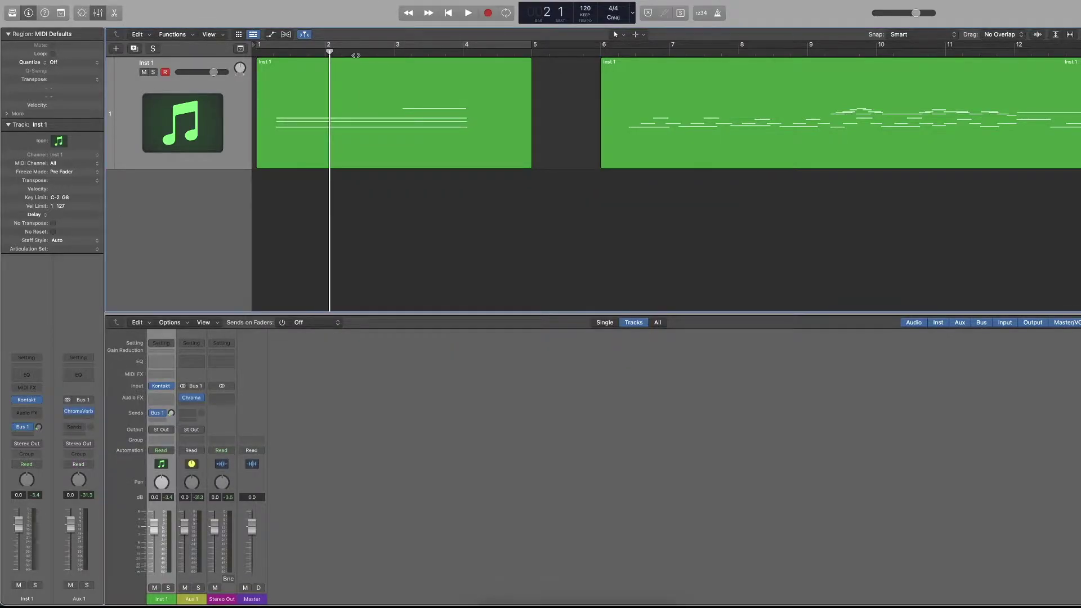
Play the first region from bar 2 and again from just before bar 3 to check that the held chord sounds
key(space)
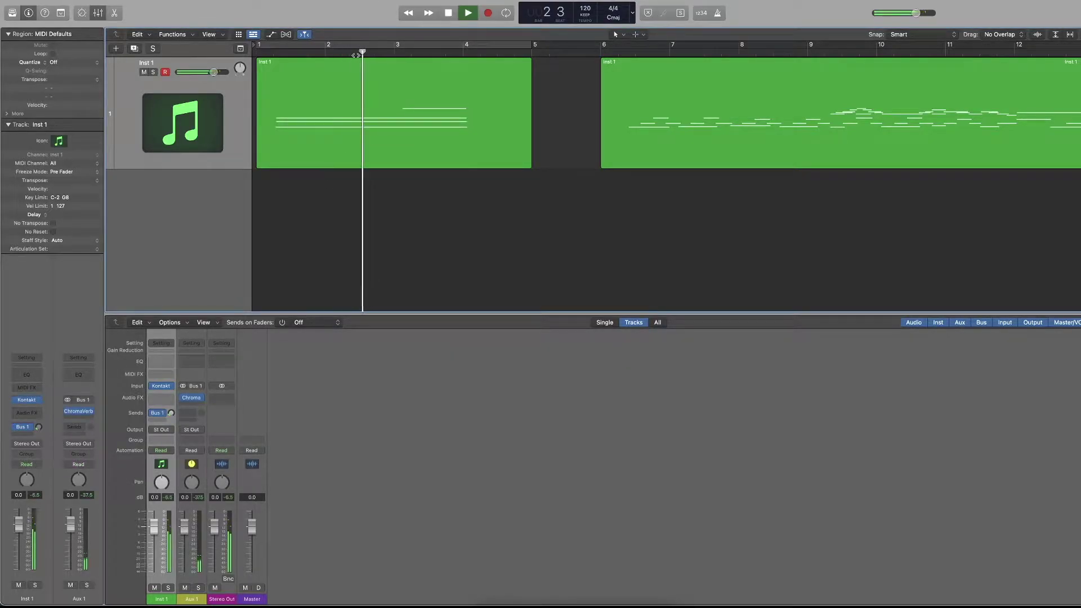
key(space)
click(386, 52)
key(space)
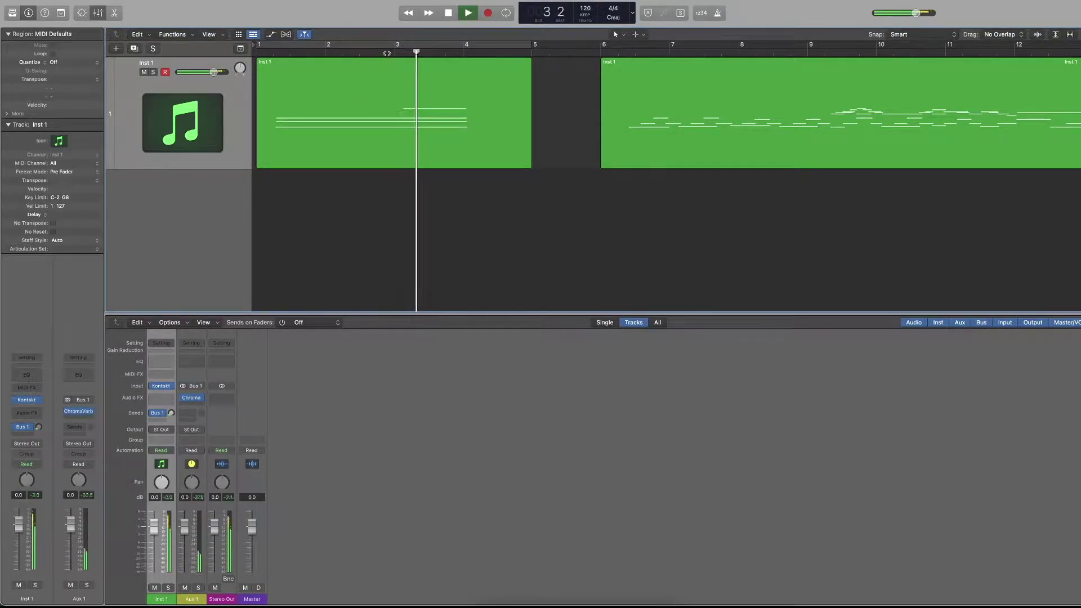
key(space)
key(space)
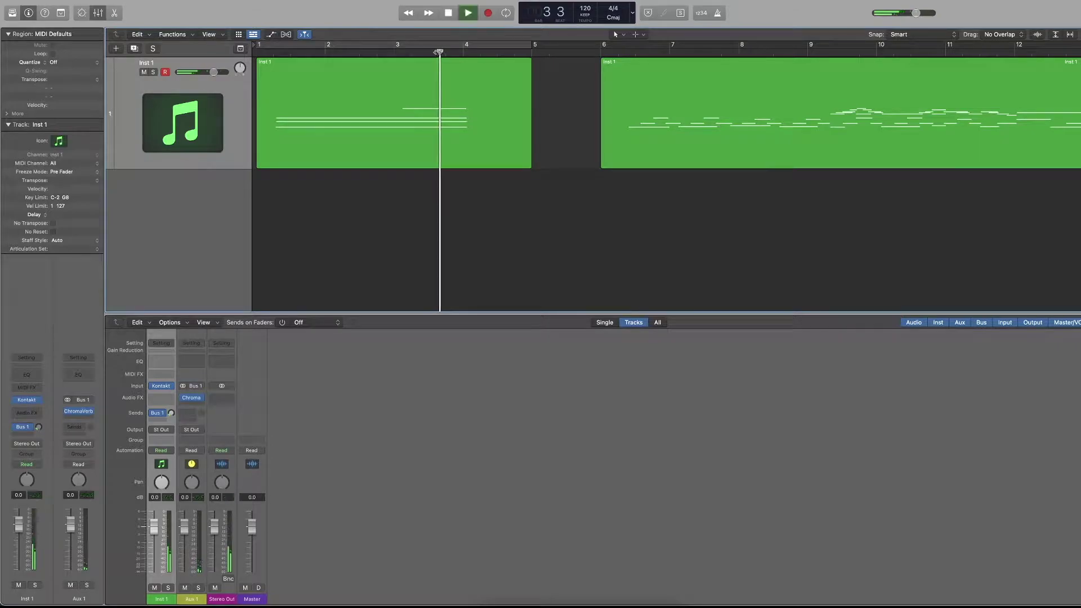
key(space)
Start playback shortly before bar 2, then jump the playhead into the second region and back to two points in the first
click(309, 52)
key(space)
click(850, 52)
click(358, 54)
click(273, 53)
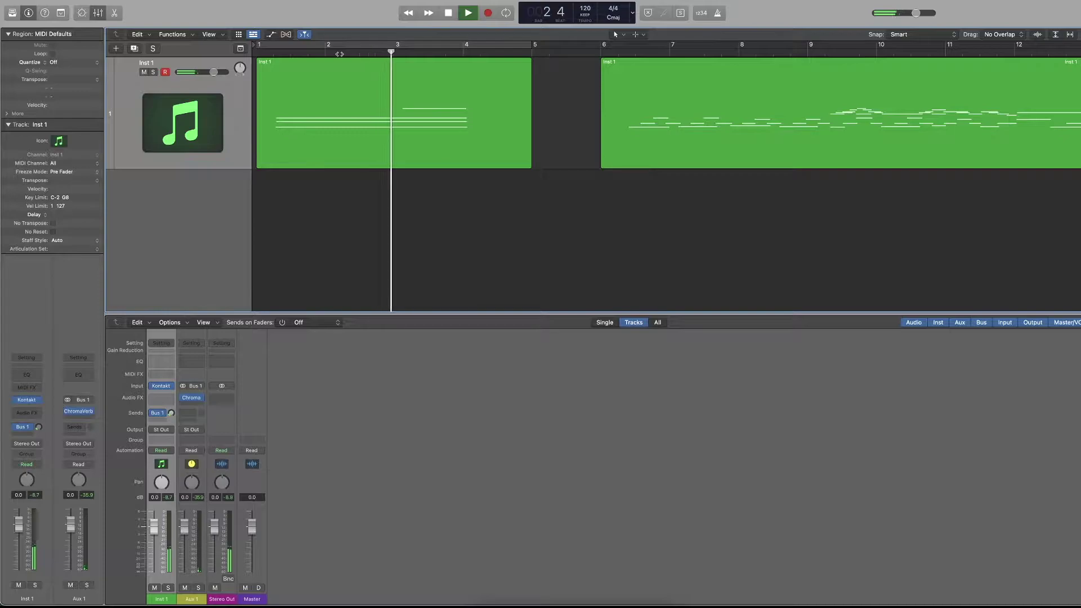
Restart playback between bars 2 and 3, in the middle of the held chord
key(space)
click(374, 53)
key(space)
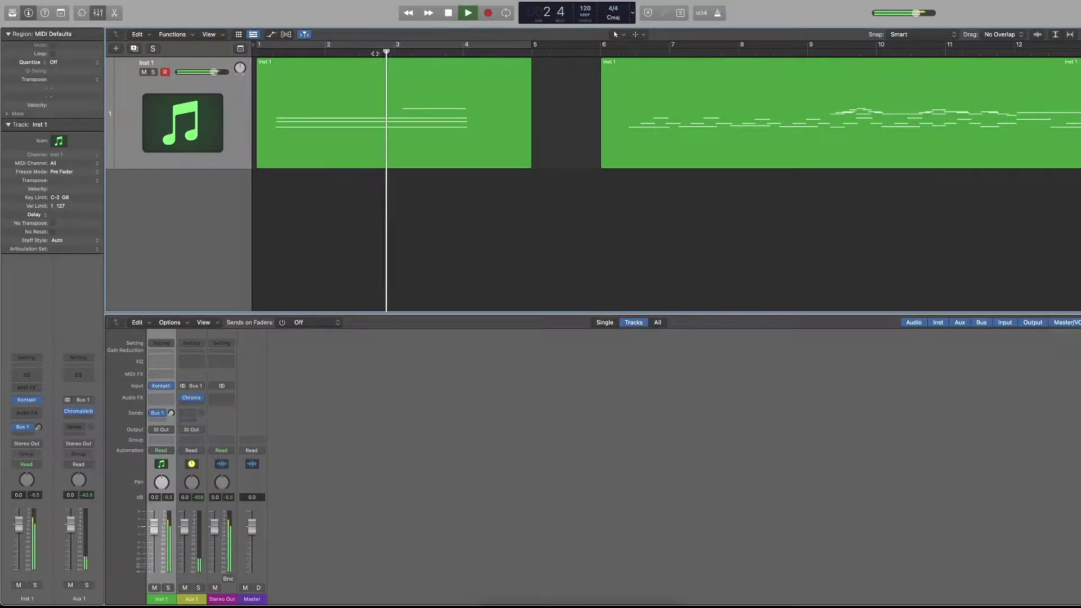
Stop playback and place the playhead shortly before bar 3, in the middle of the held chord
key(space)
click(375, 53)
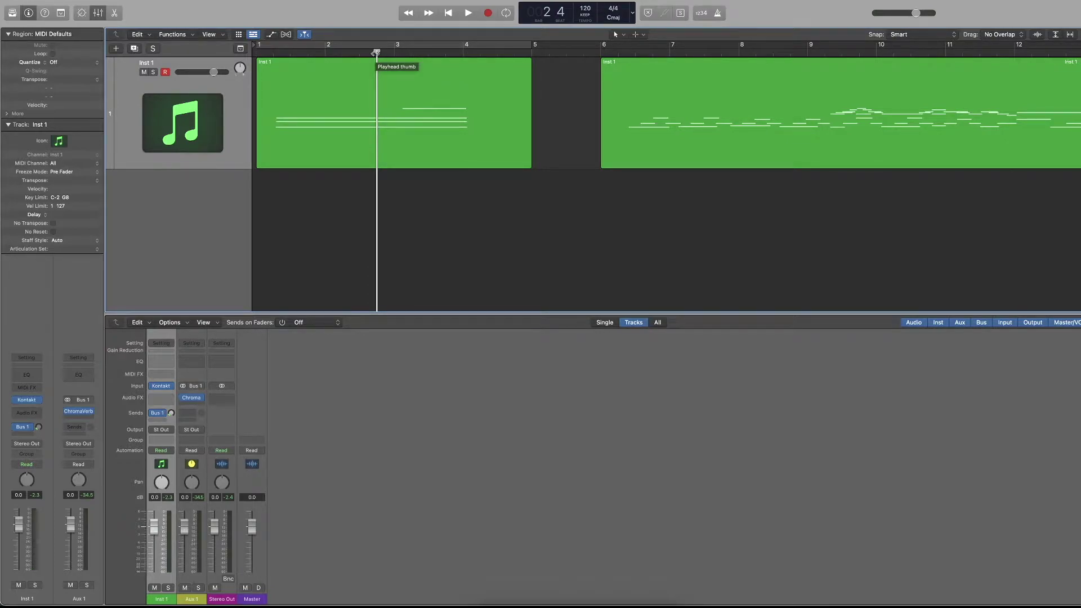
scroll(384, 97, up, 3)
scroll(322, 114, left, 2)
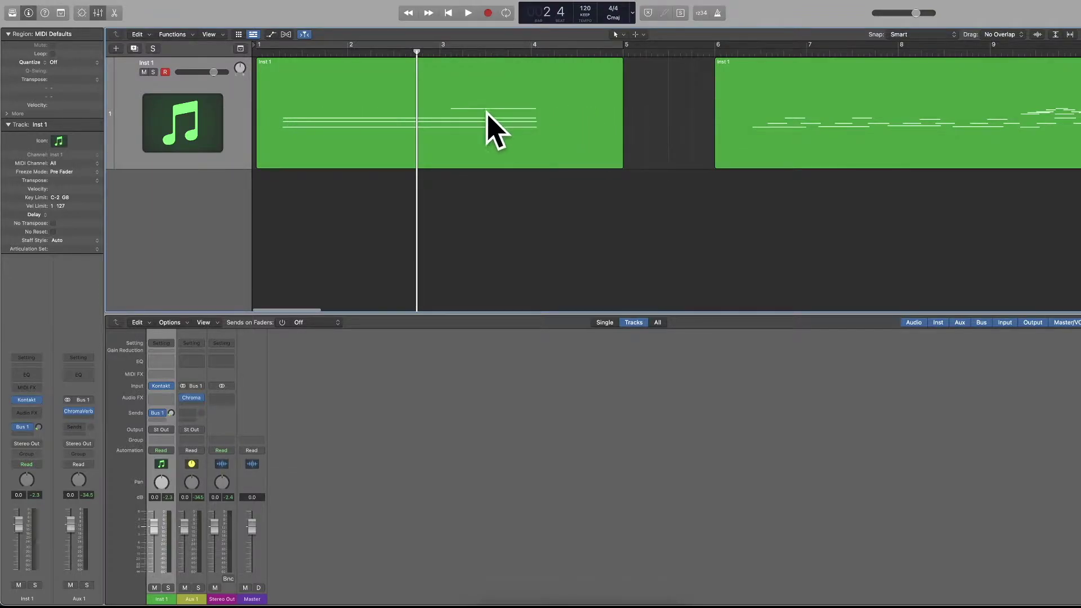
Play the held chord from bar 1 beat 2, jump between bars 3 and 4, then back between bars 2 and 3, and stop
click(279, 54)
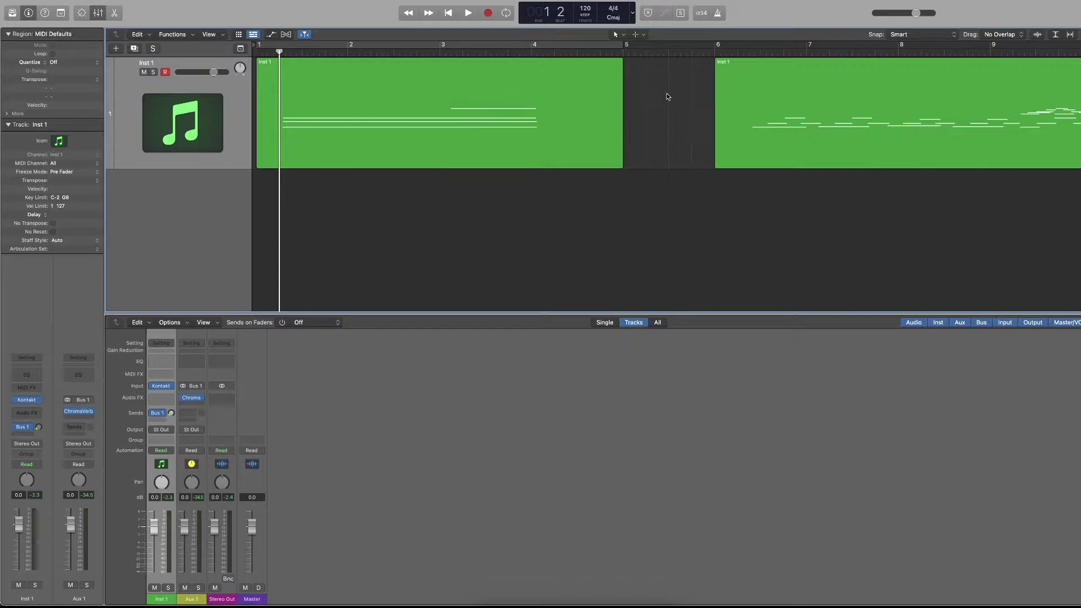
key(space)
click(496, 55)
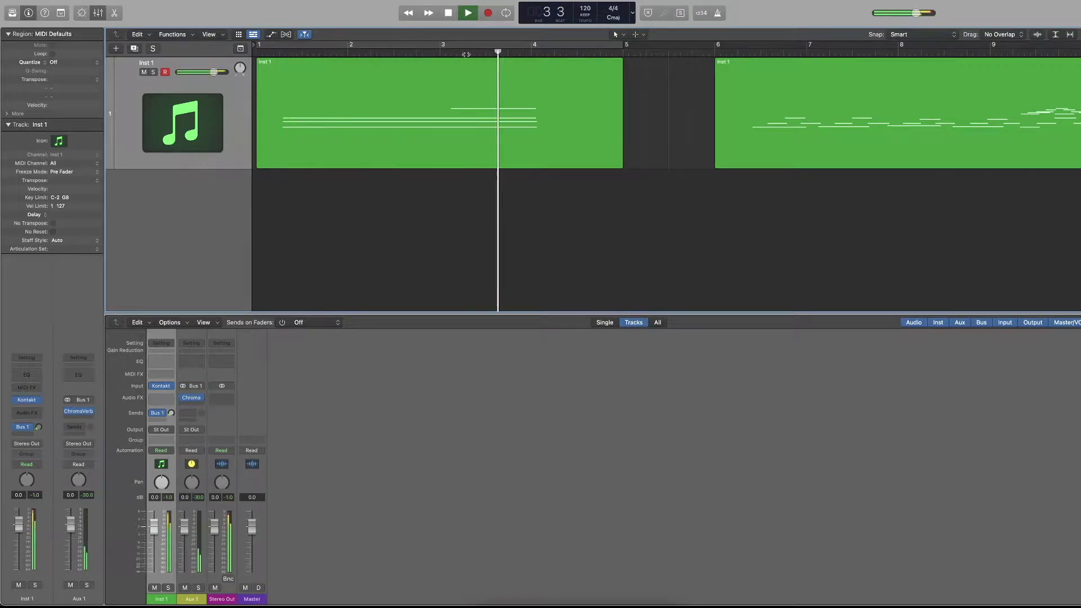
click(406, 55)
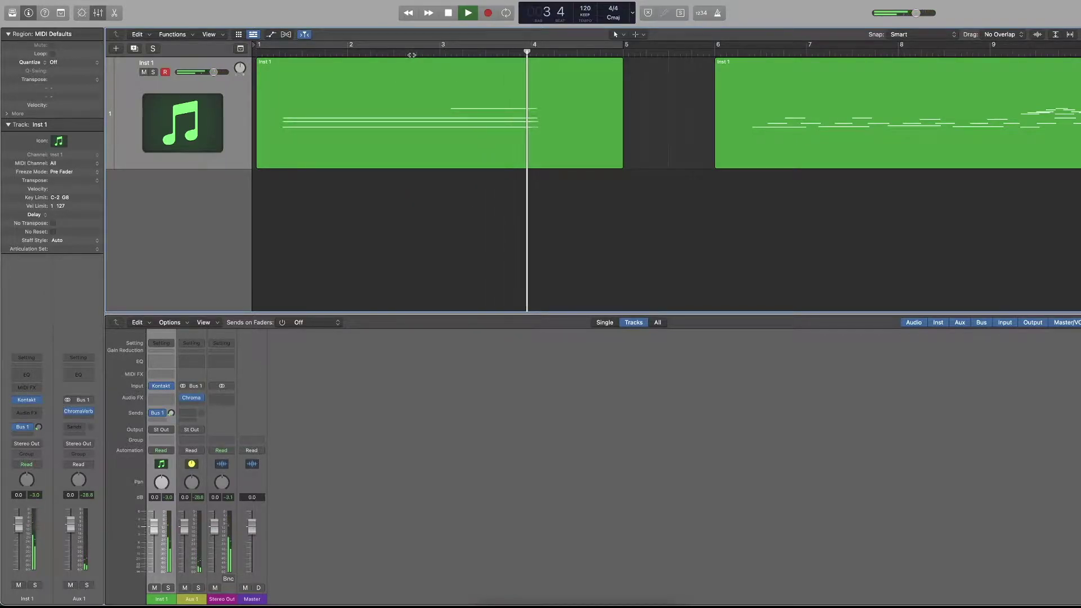
key(space)
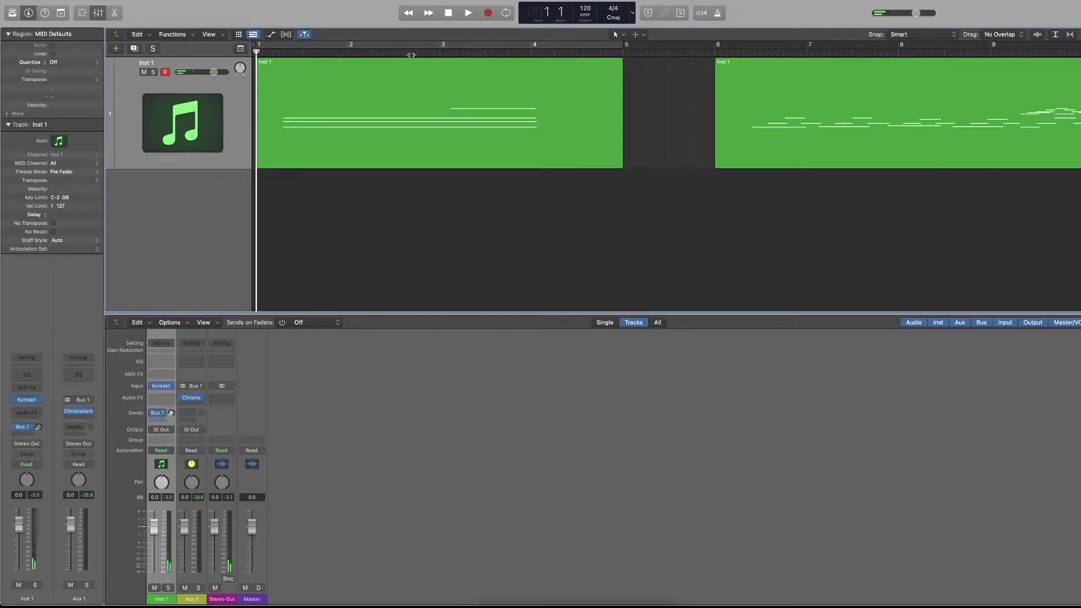
Delete the first region with the held chord and move the remaining region to the start of bar 1
click(549, 97)
key(space)
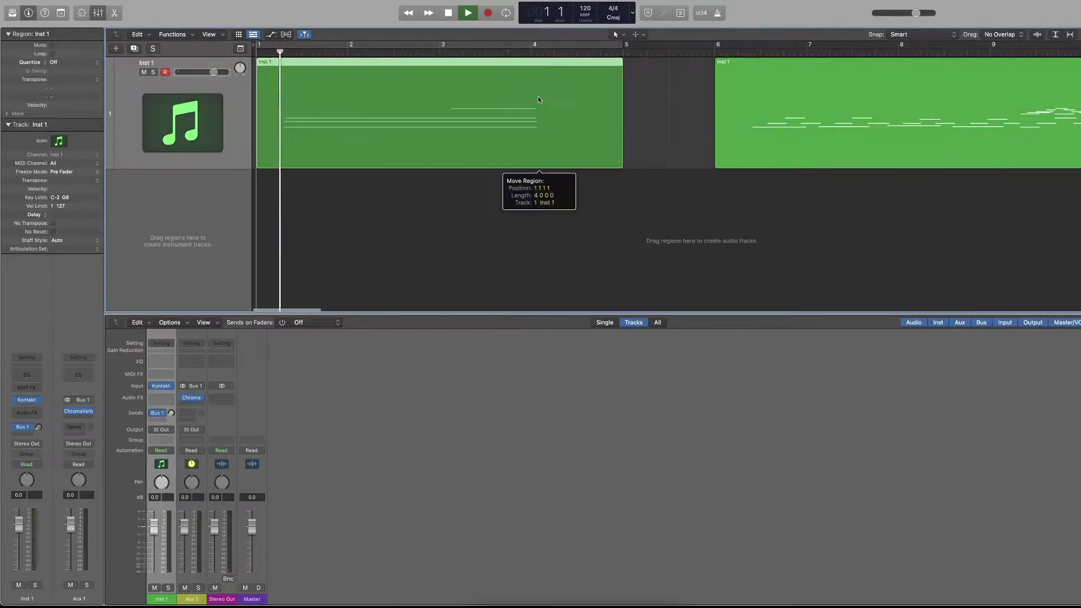
key(space)
drag(764, 96, 329, 93)
click(572, 101)
key(Delete)
key(space)
drag(258, 167, 298, 140)
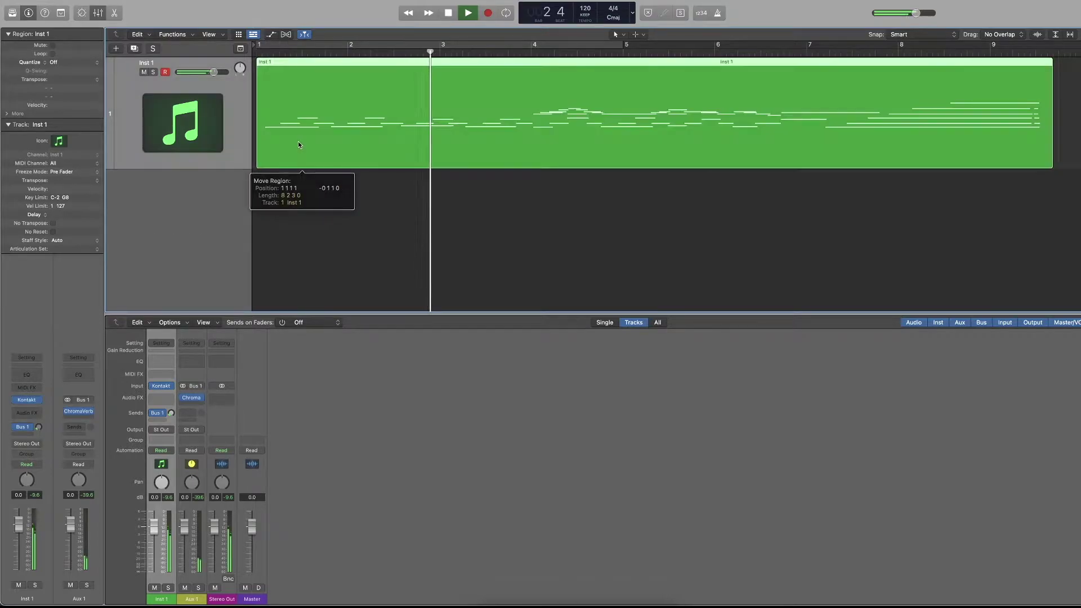
key(space)
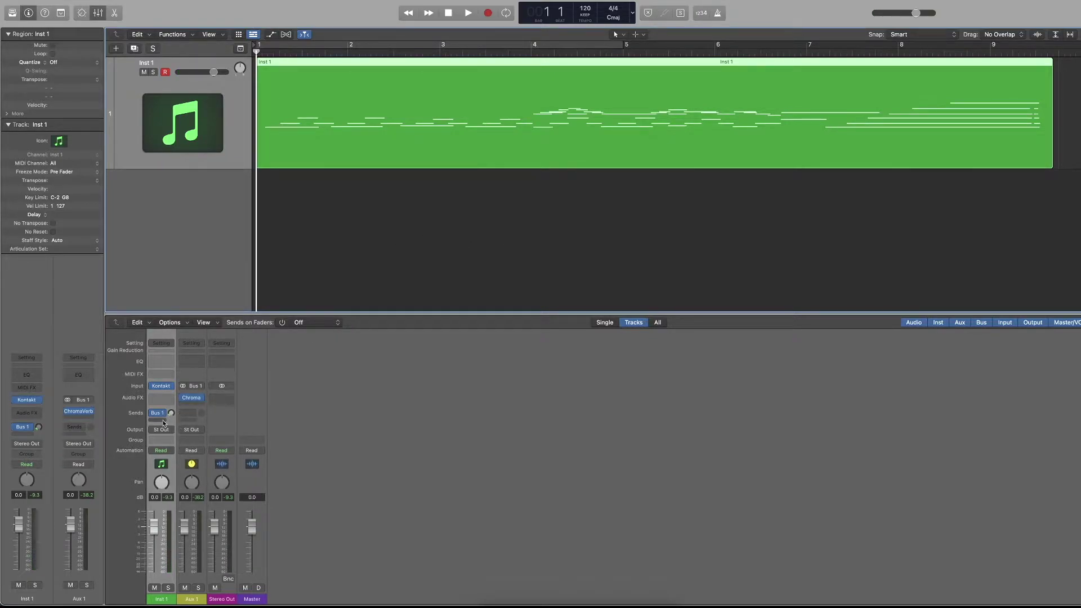
Adjust the Bus 1 send level on the Inst 1 channel while the region plays from the start
key(space)
mouse_move(171, 414)
mouse_down()
mouse_move(171, 371)
mouse_move(171, 406)
mouse_up()
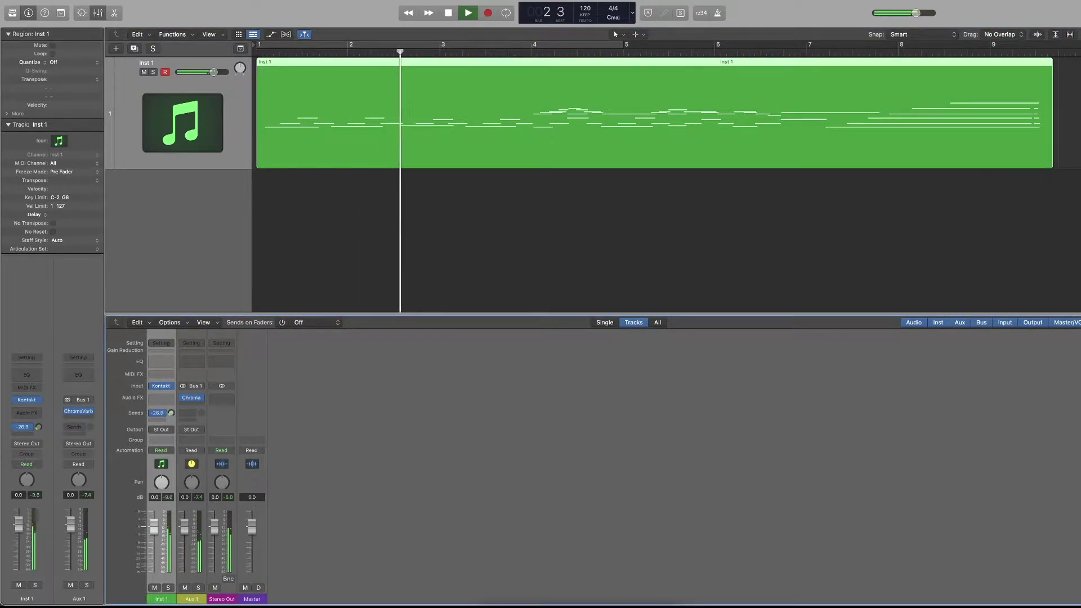
key(space)
click(343, 299)
key(Return)
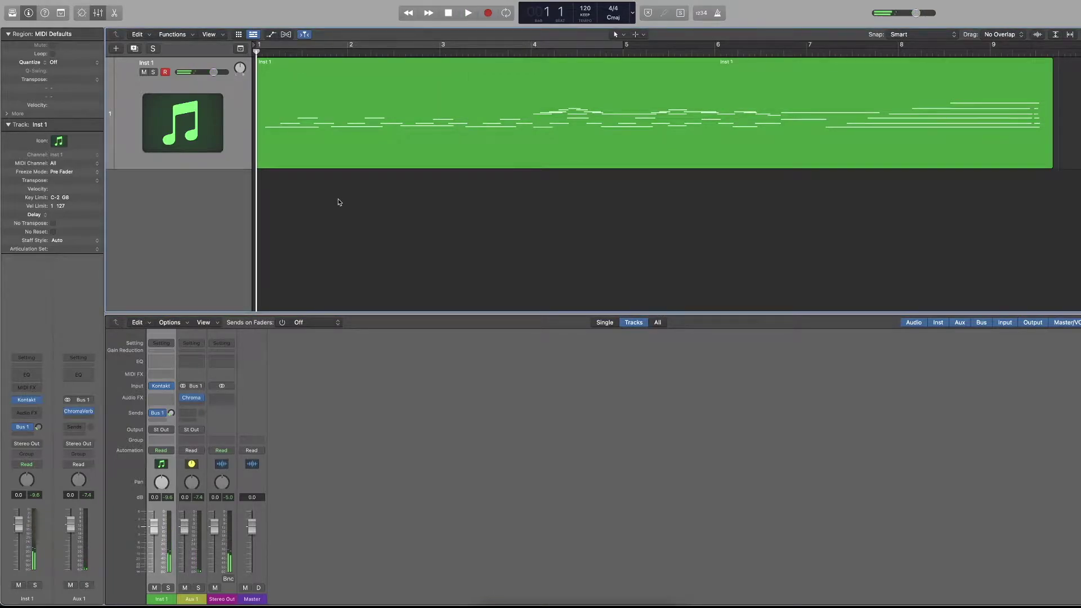
Bounce the Inst 1 region in place to a new track named test1, muting the source, without audio tail in the region and with Normalize Off
right_click(336, 164)
click(338, 167)
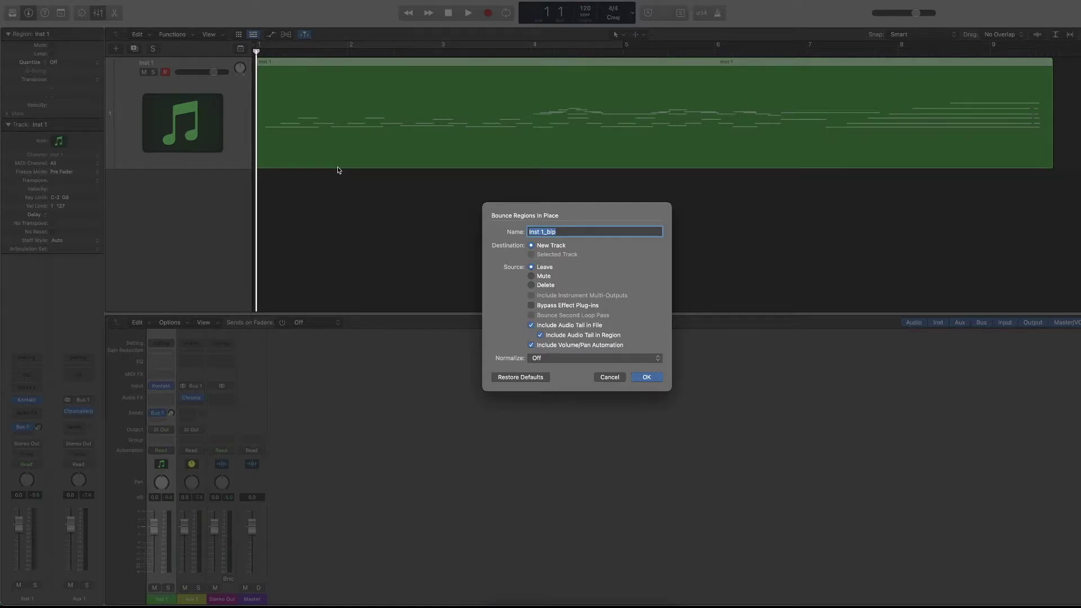
text(ghgdftyhxth)
key(BackSpace)
key(BackSpace)
key(BackSpace)
key(BackSpace)
key(BackSpace)
key(BackSpace)
key(BackSpace)
key(BackSpace)
key(BackSpace)
key(BackSpace)
click(531, 277)
click(569, 364)
click(538, 361)
click(657, 378)
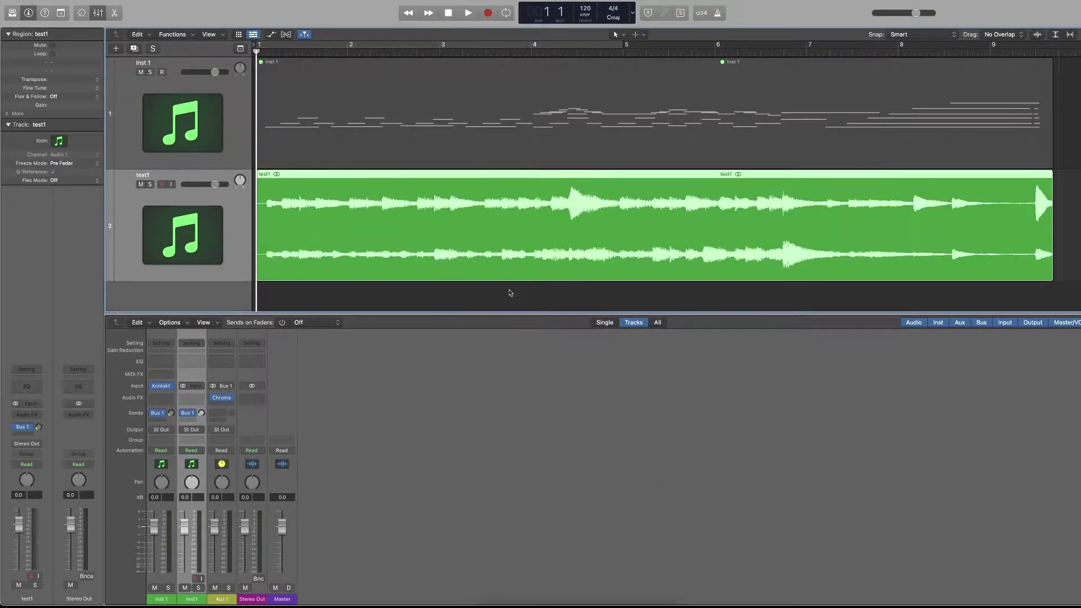
Play from the start with the test1 track muted, unmute it to hear the bounced audio, and stop playback
scroll(457, 252, down, 5)
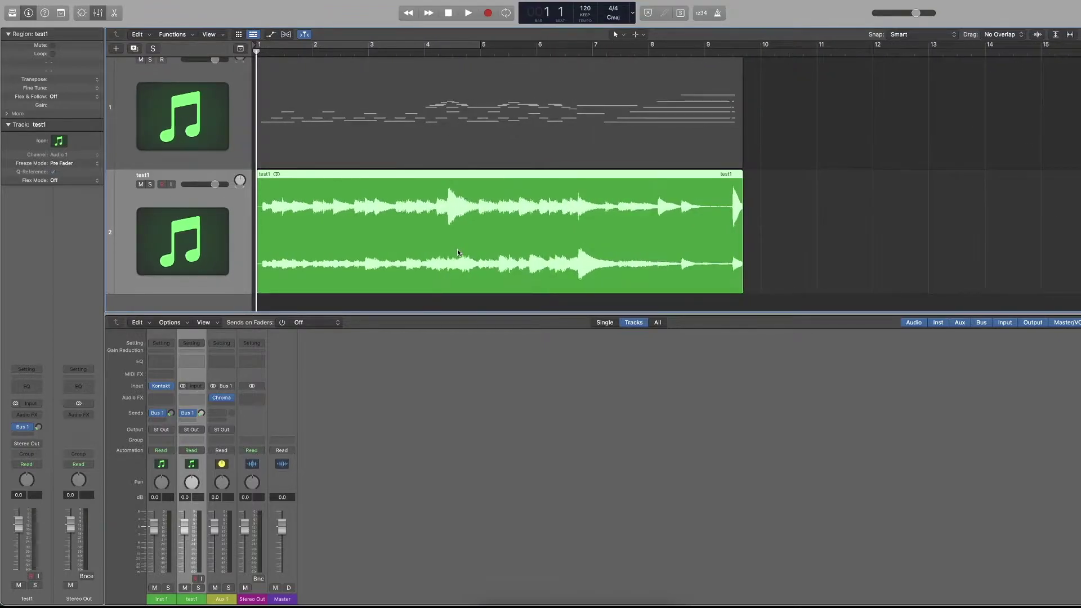
scroll(457, 249, up, 5)
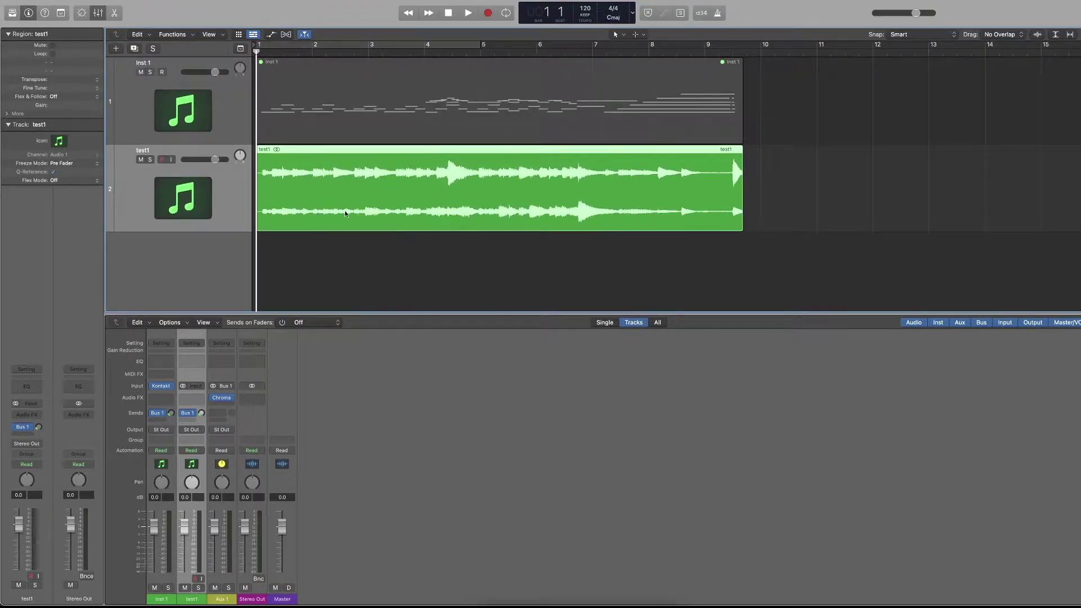
click(141, 160)
key(space)
click(150, 72)
click(150, 72)
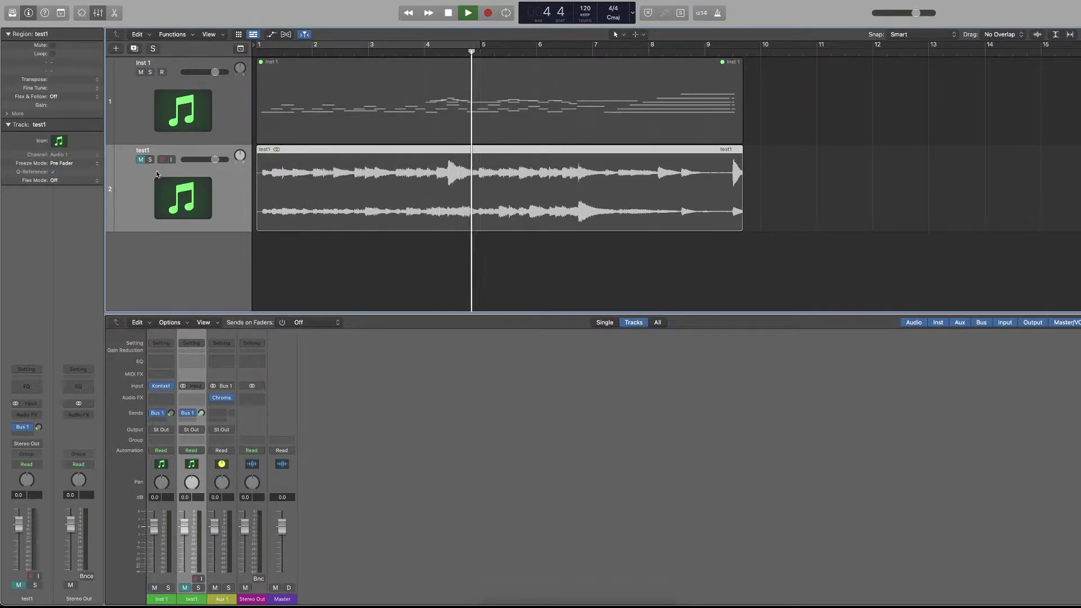
click(140, 160)
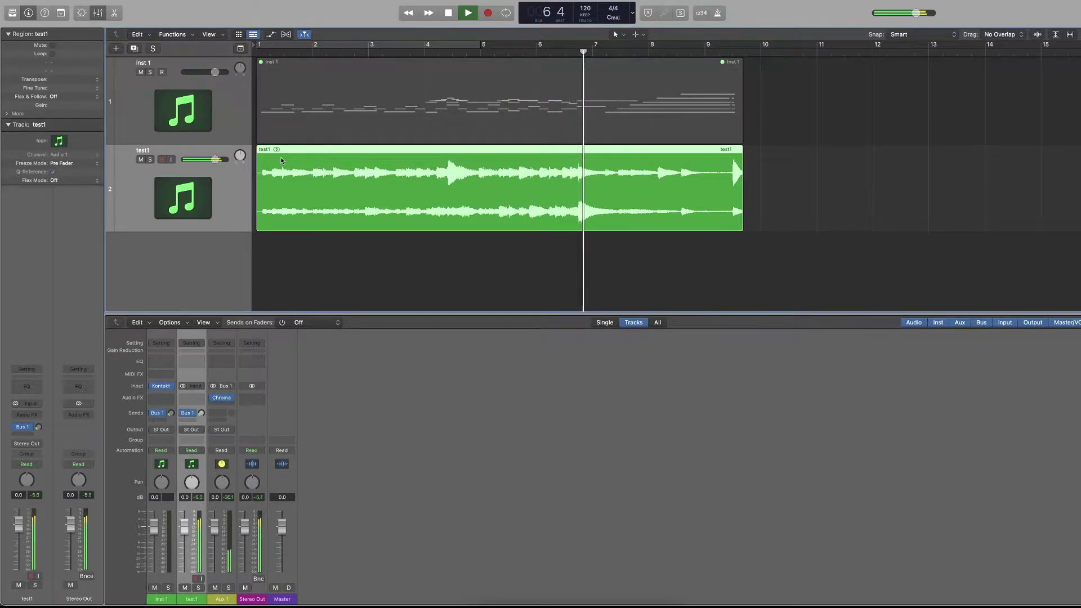
key(space)
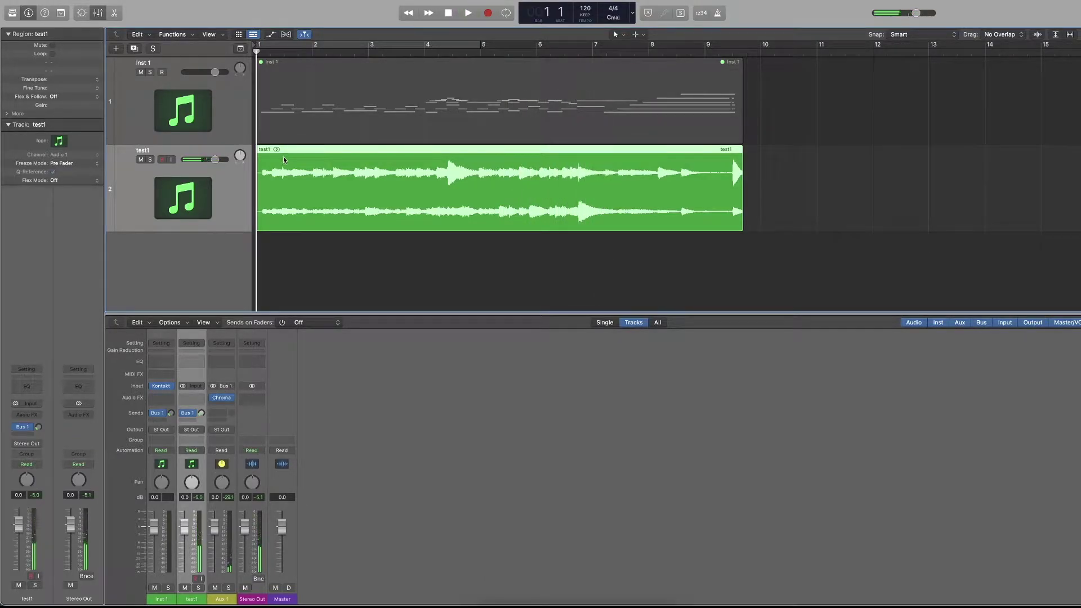
click(207, 124)
key(b)
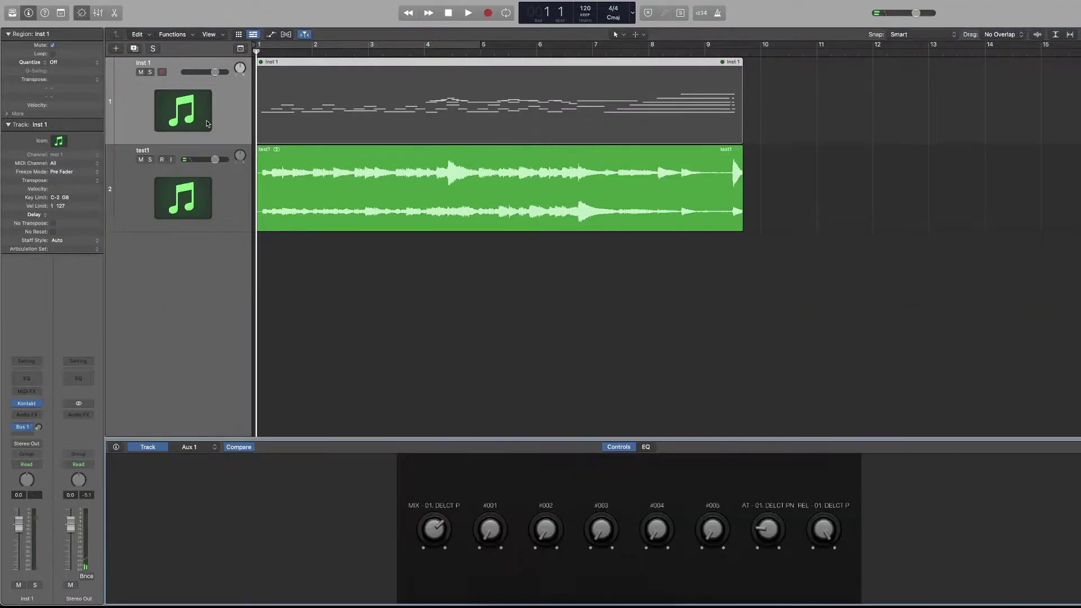
key(b)
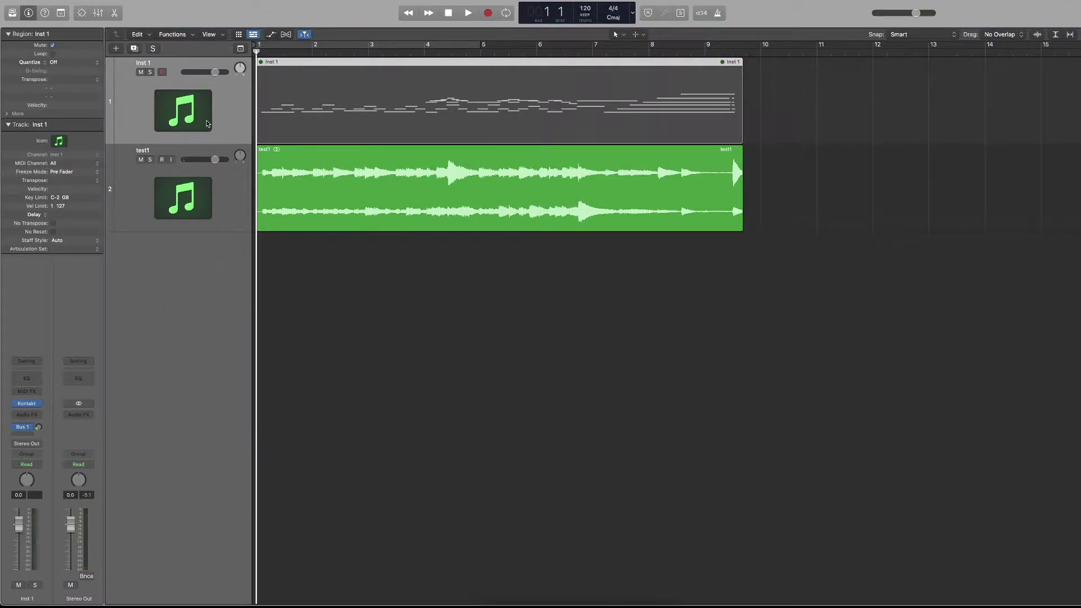
click(215, 213)
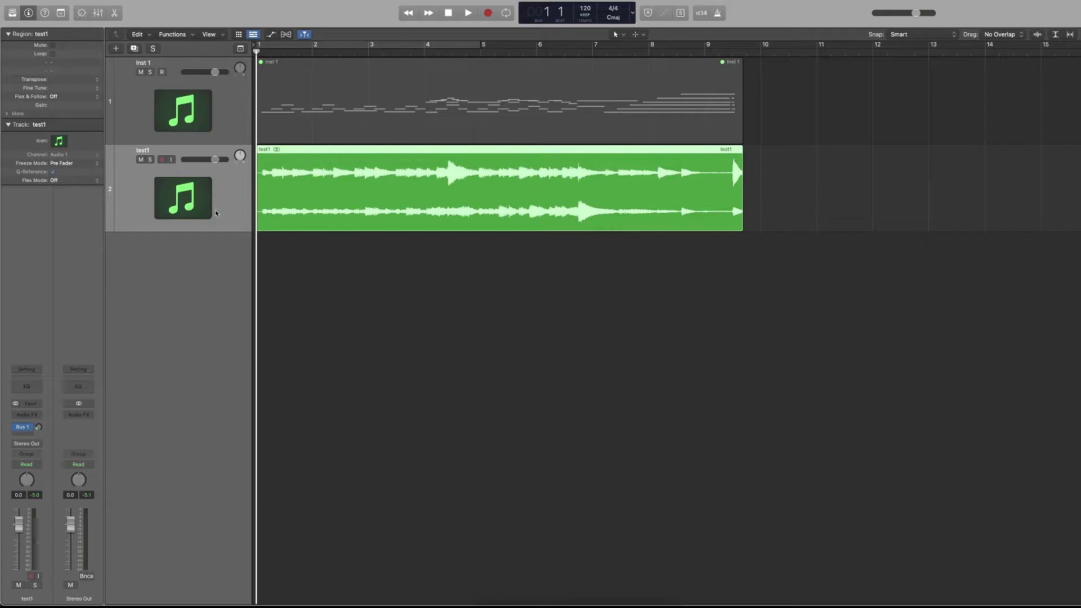
key(x)
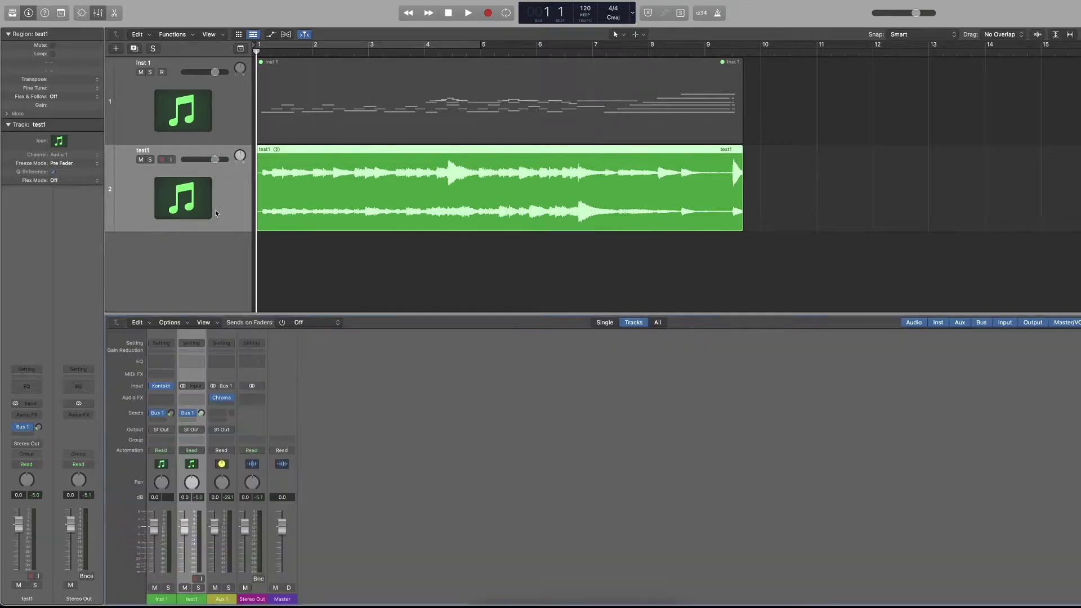
click(356, 261)
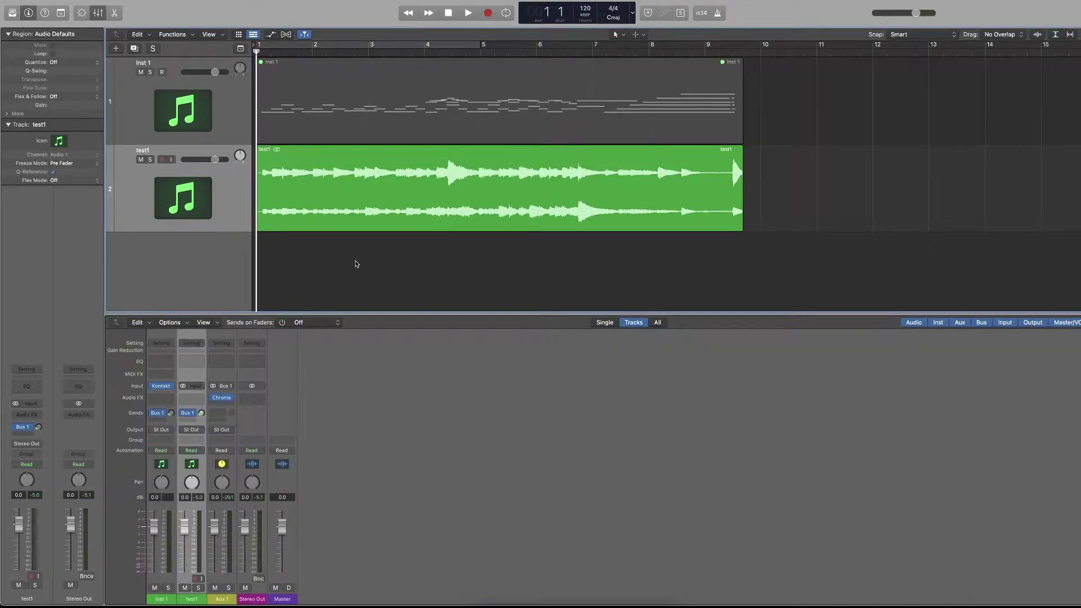
Undo the bounce, then try another in-place bounce of the Inst 1 region named test2 with Source set to Leave
key(super+BackSpace)
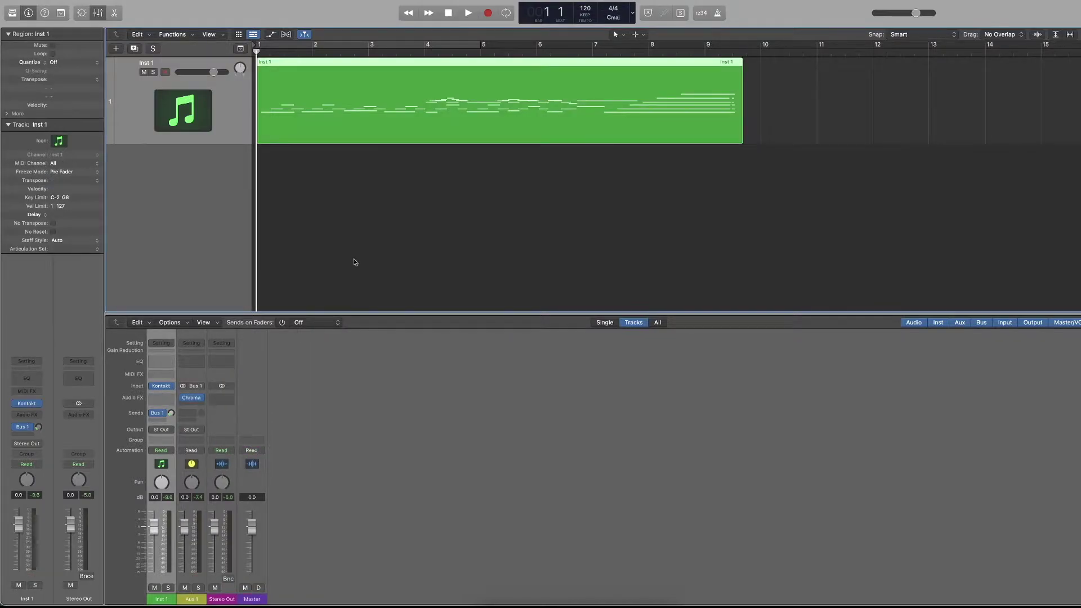
right_click(355, 138)
click(361, 140)
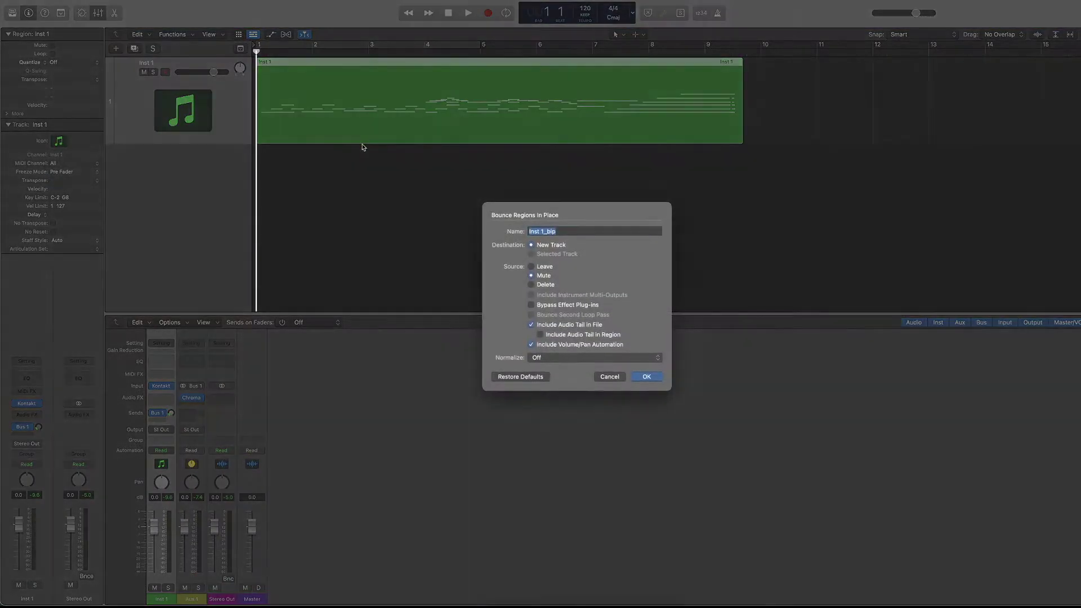
click(531, 267)
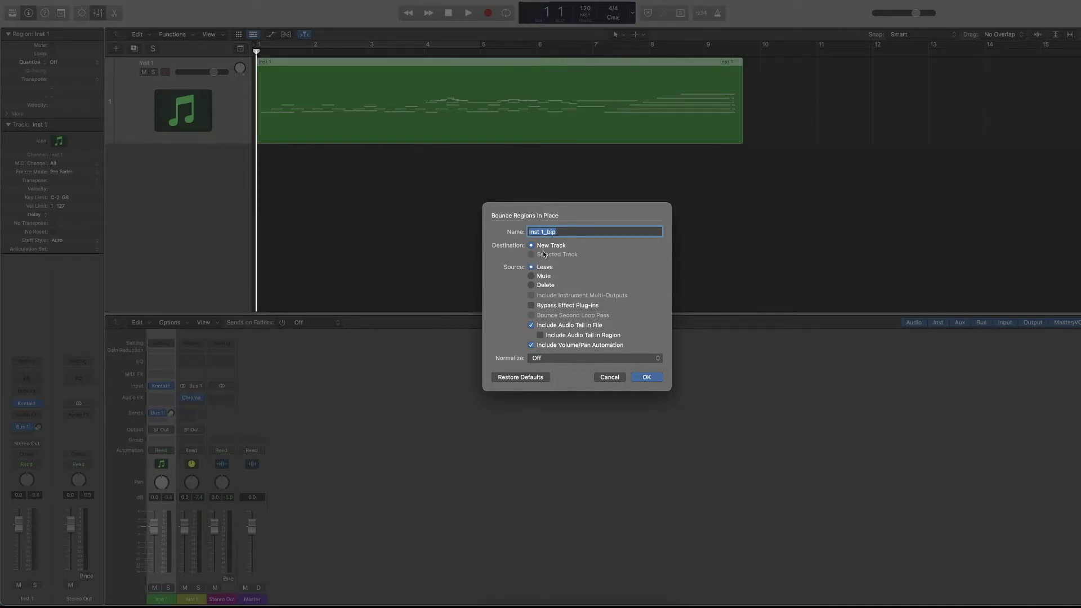
text(test2)
click(611, 379)
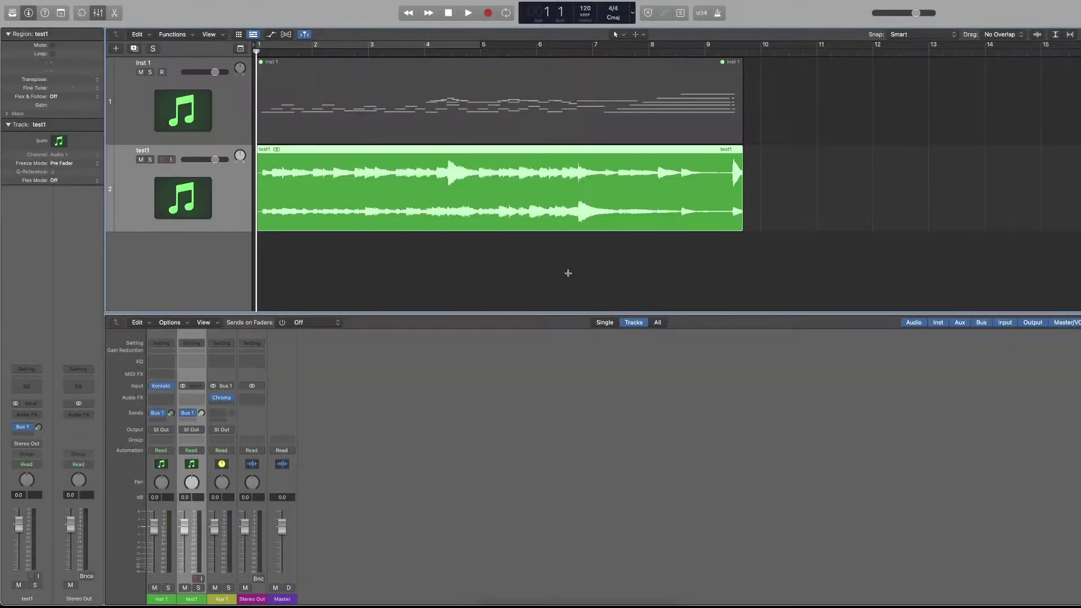
Play the end of the test1 region repeatedly from about bar 9 beat 3 to check the last notes, then return to the start
scroll(741, 107, up, 5)
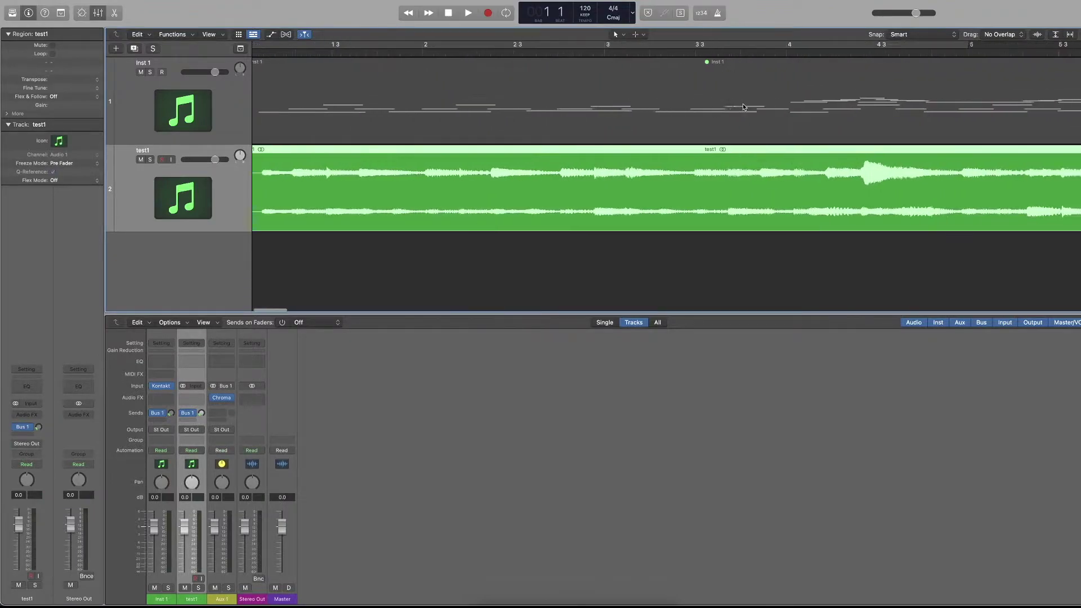
scroll(741, 107, right, 10)
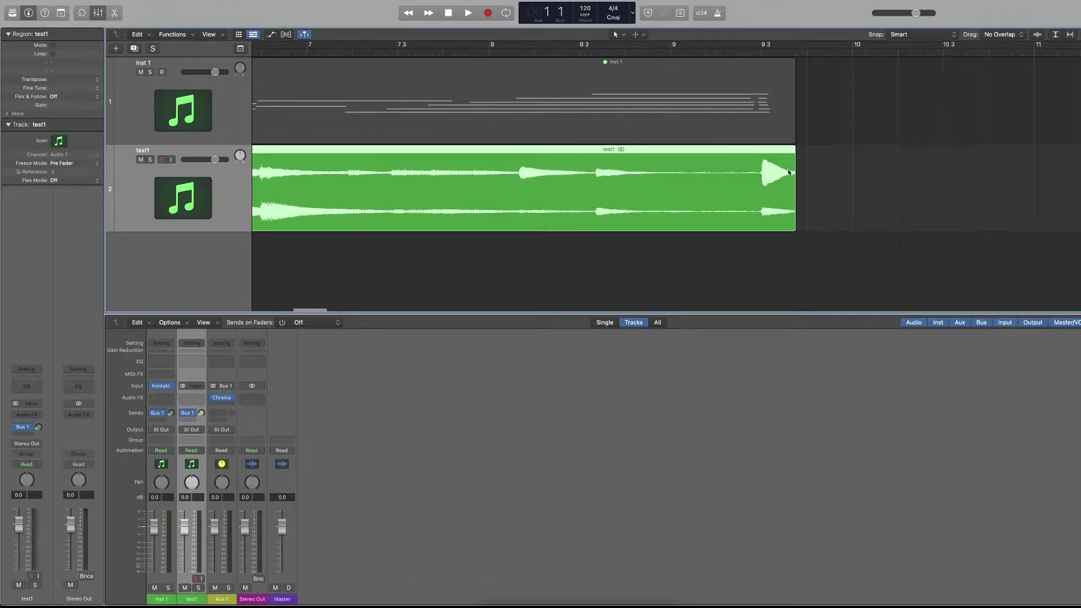
click(763, 52)
key(space)
click(763, 52)
click(763, 52)
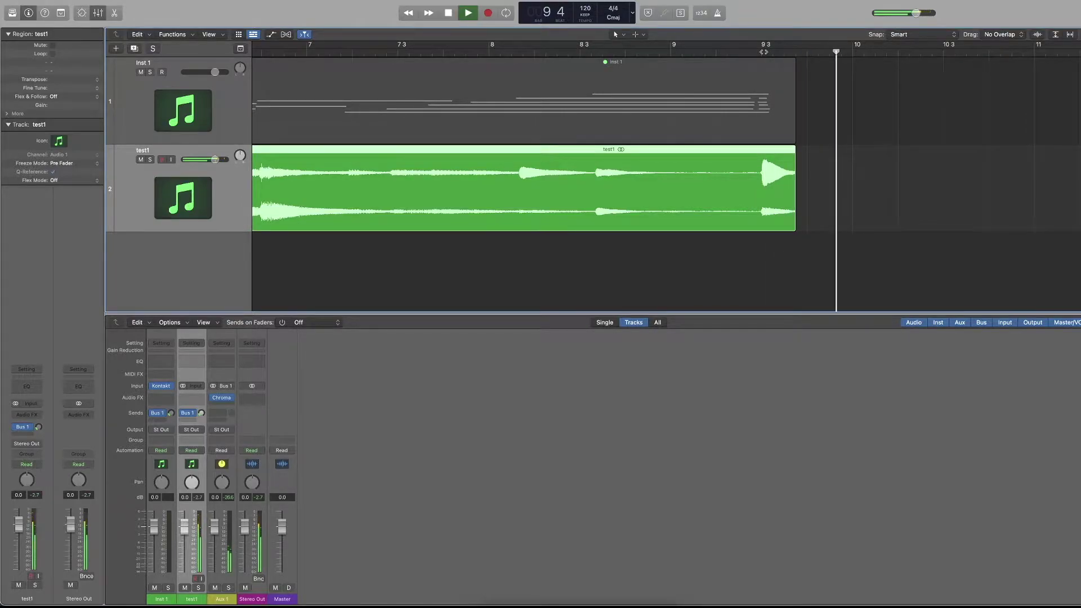
click(763, 52)
key(space)
key(Return)
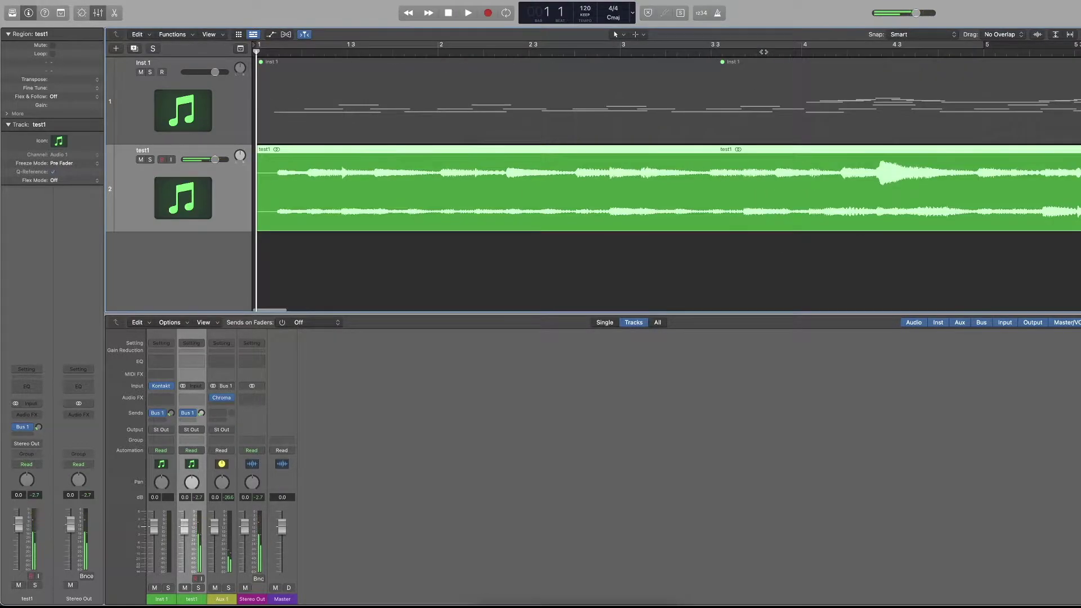
scroll(724, 144, down, 10)
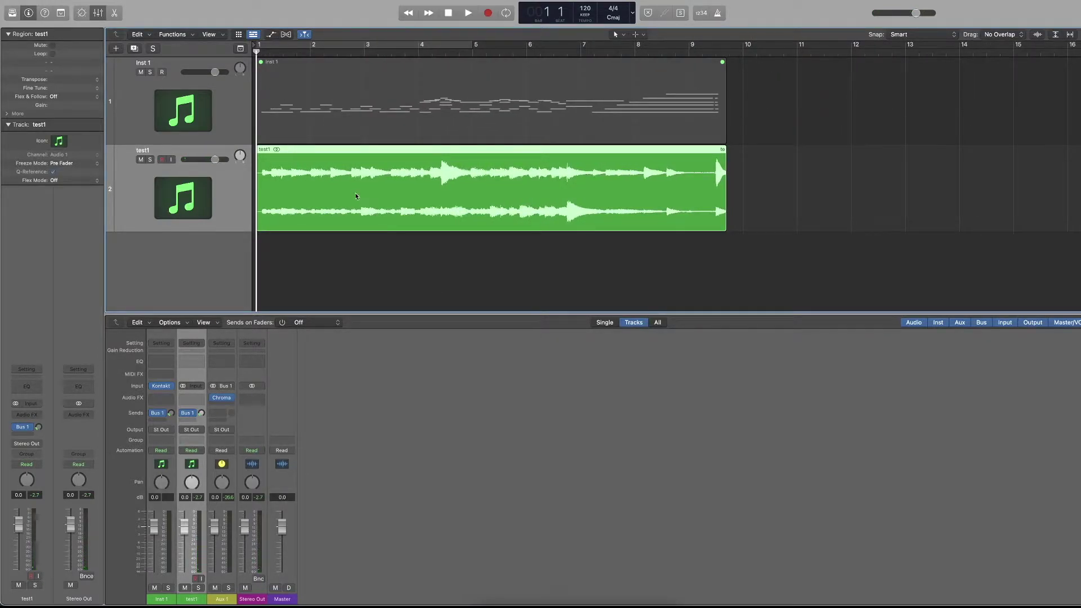
Undo the test1 bounce and bounce the Inst 1 region in place to a new track named tesyt2 with Source set to Leave
key(super+z)
right_click(353, 129)
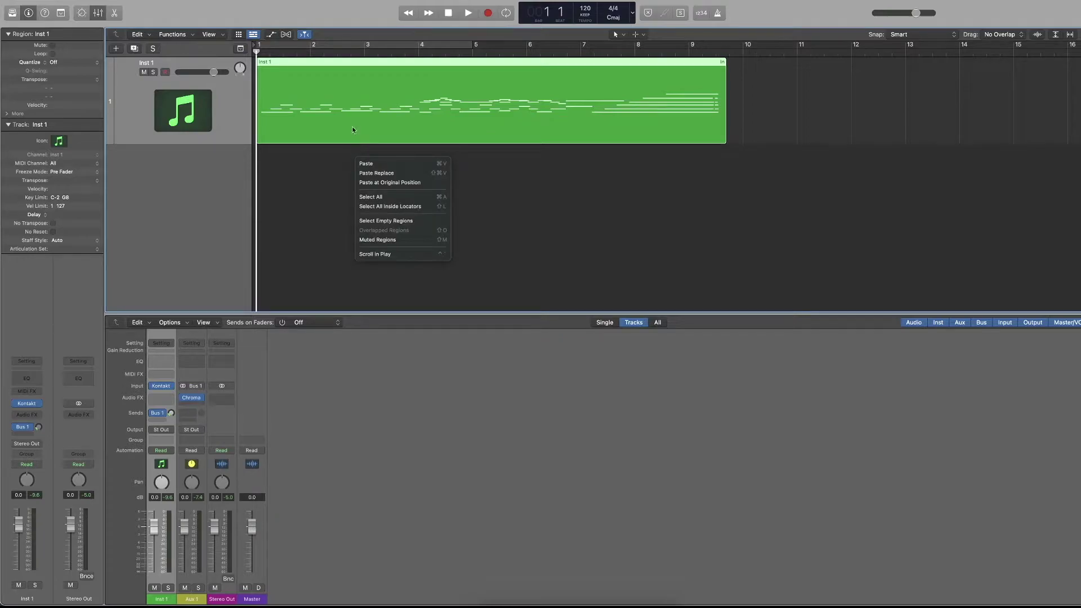
click(353, 129)
right_click(353, 129)
click(379, 132)
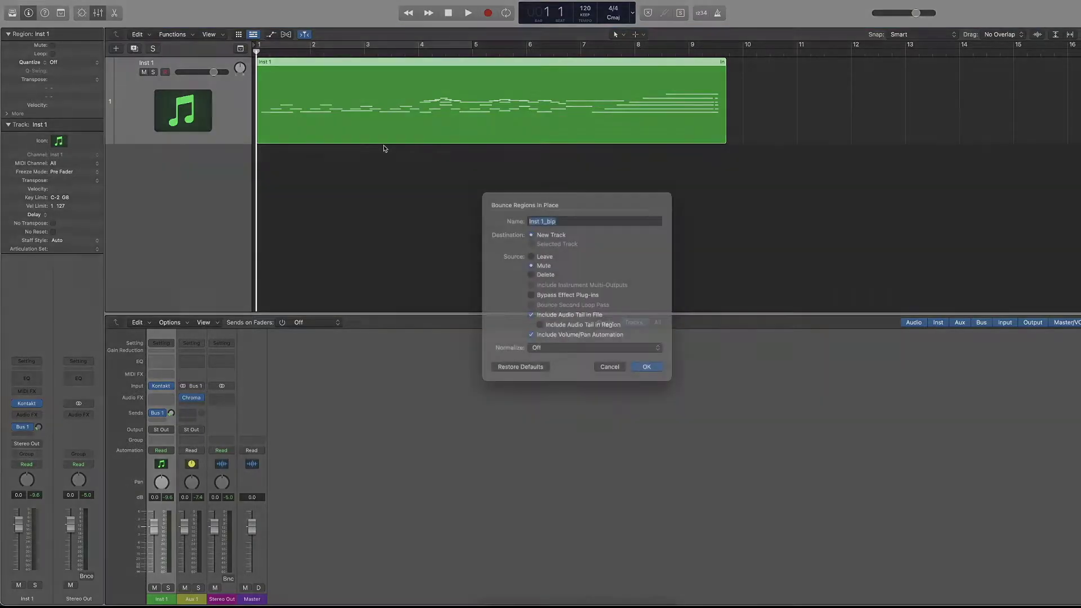
text(tesyt2)
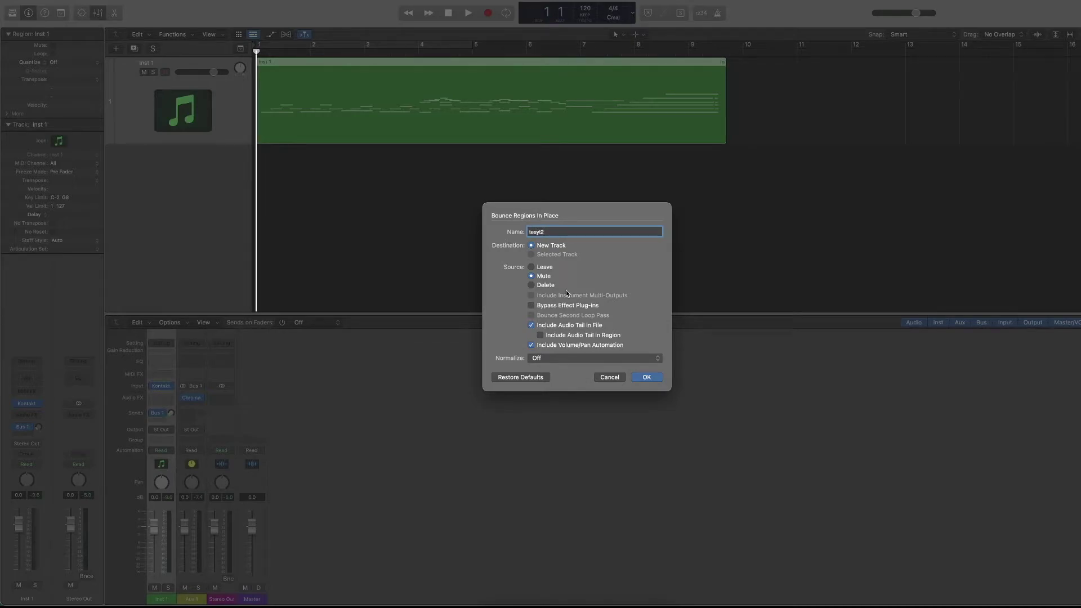
click(532, 267)
click(652, 382)
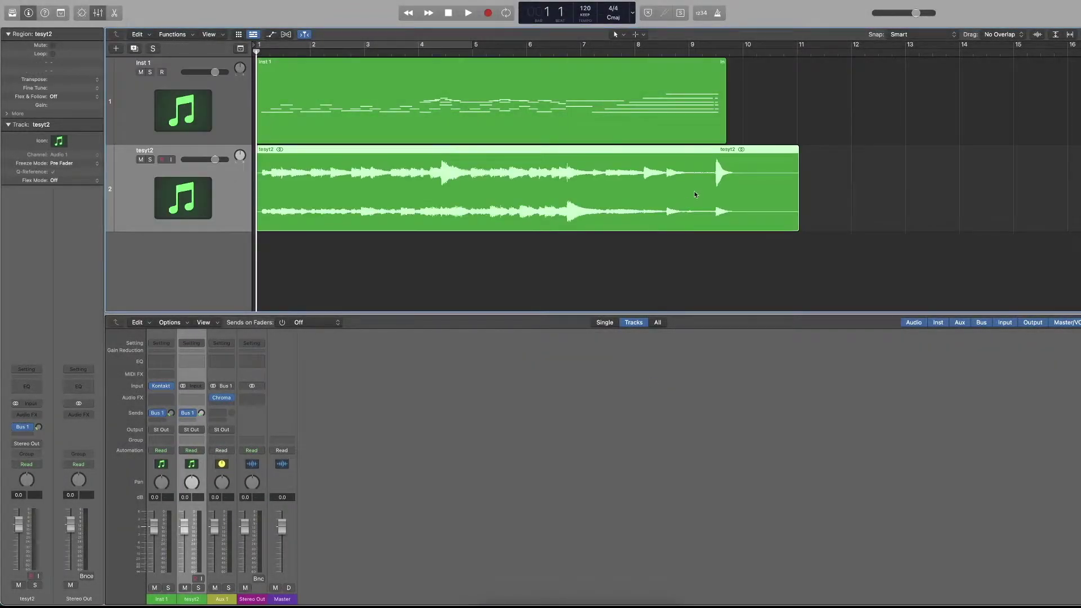
Mute the Inst 1 track, play the end of the tesyt2 region repeatedly from about bar 9, and return to the start
drag(715, 52, 712, 53)
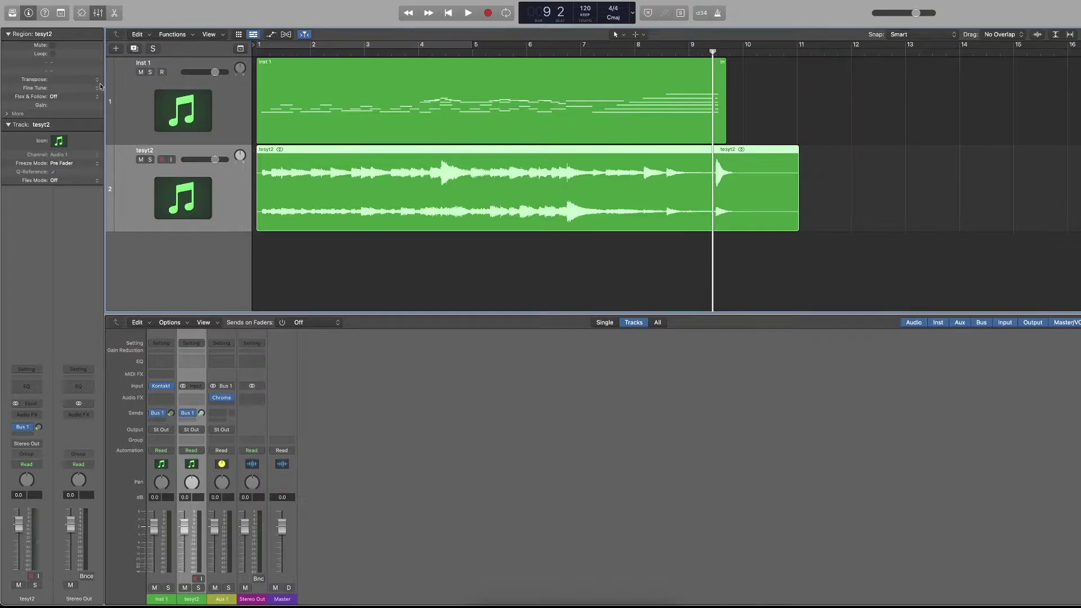
click(141, 72)
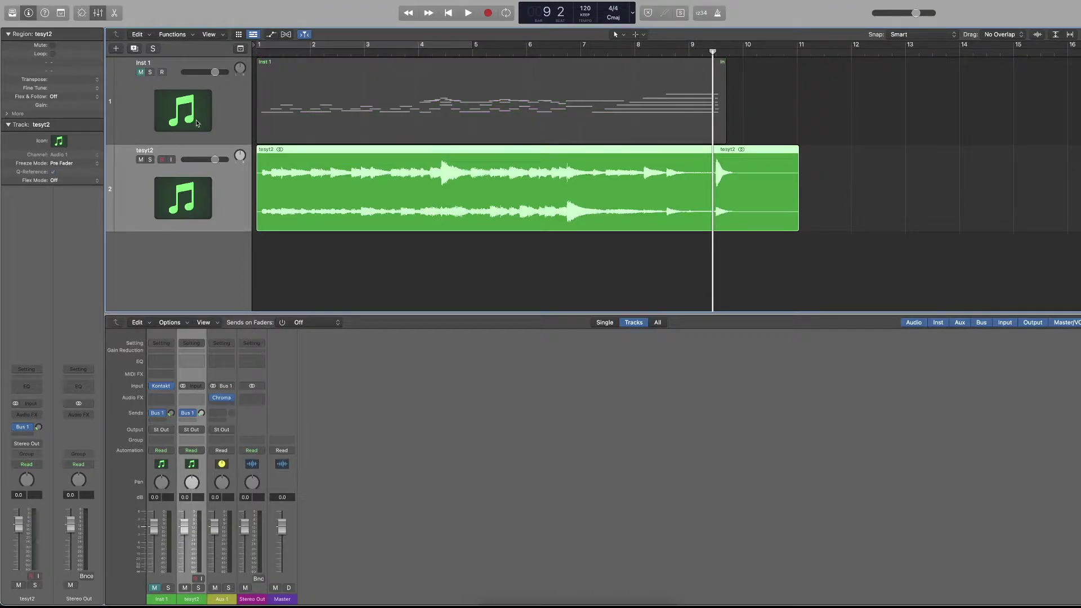
key(space)
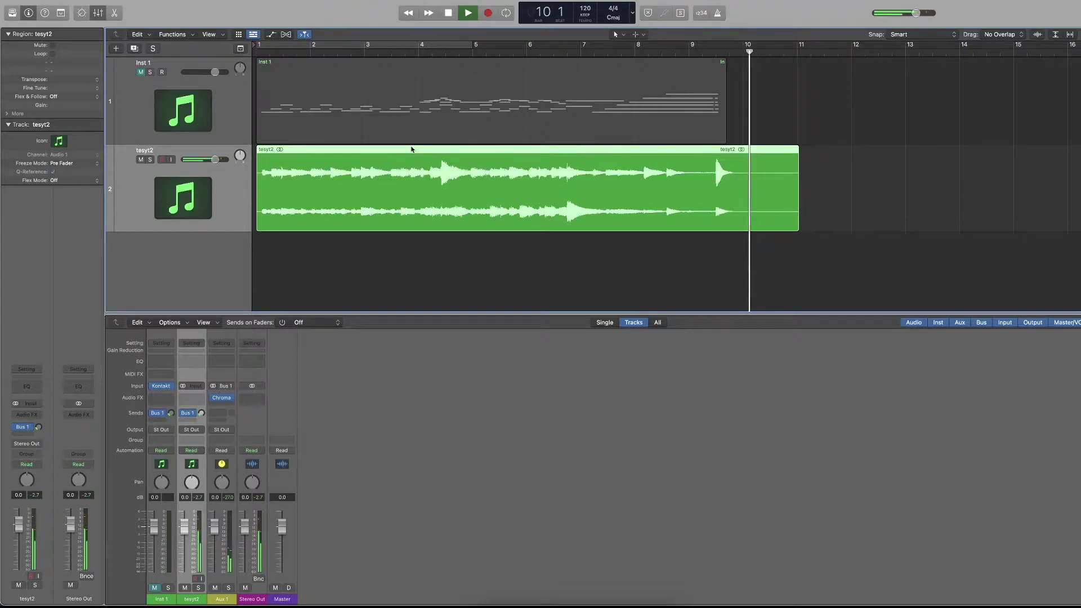
click(715, 52)
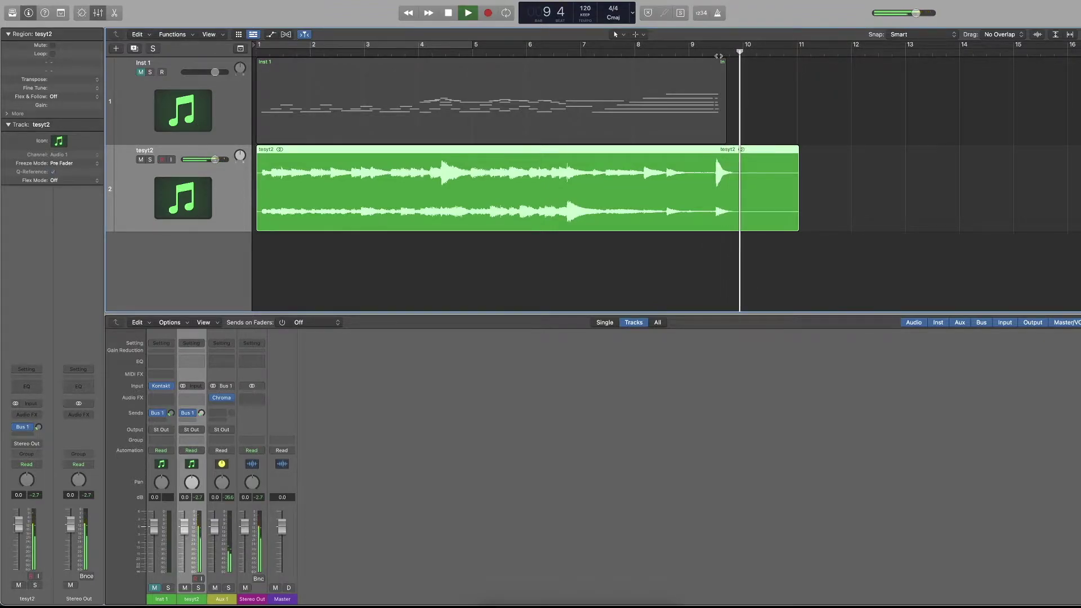
click(688, 55)
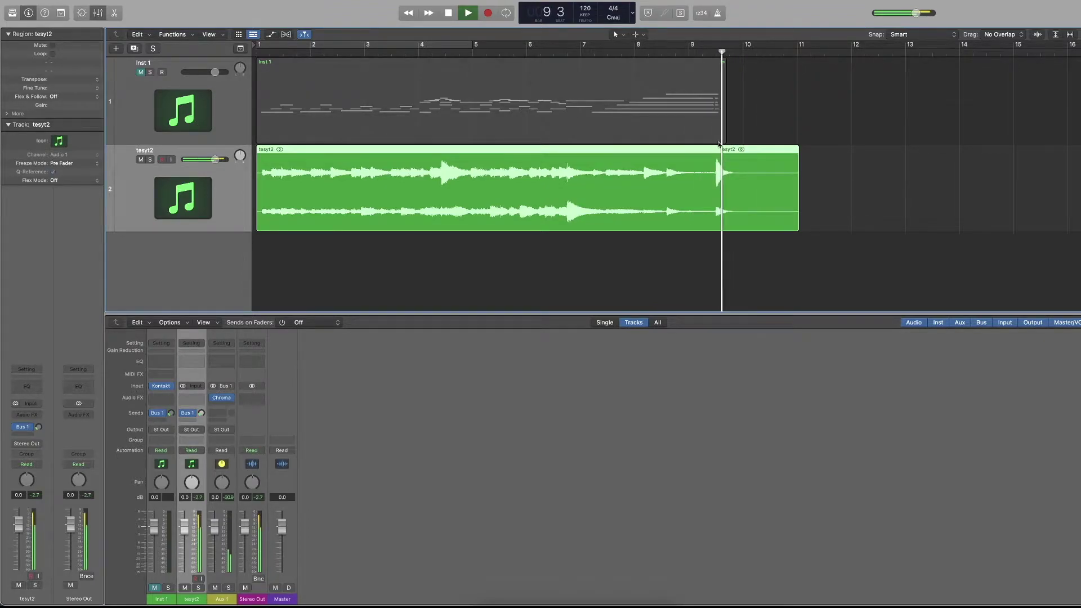
key(space)
key(Return)
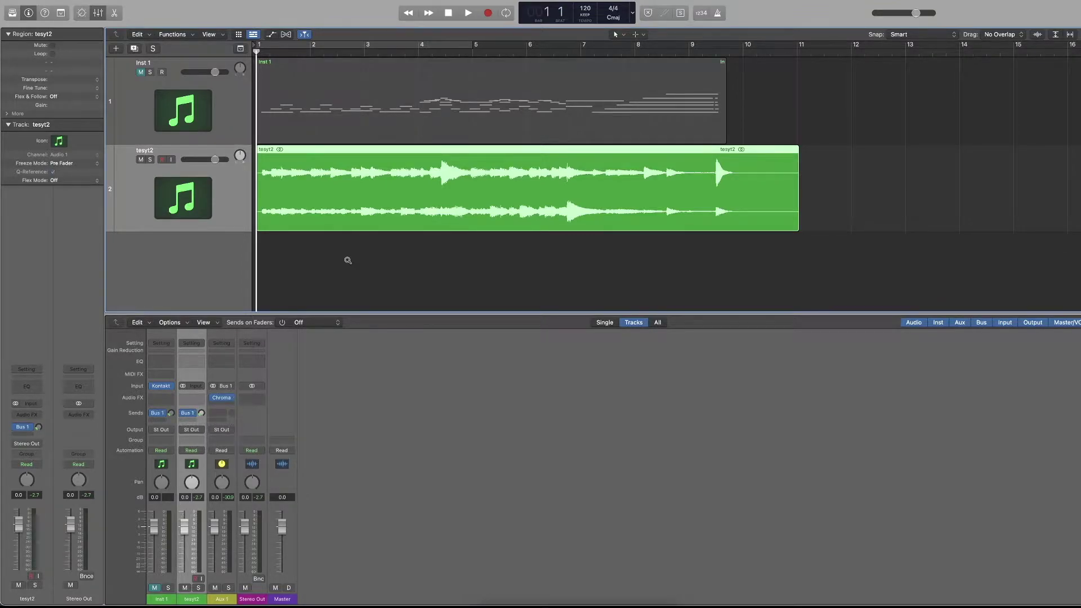
Play from the start with the tesyt2 track muted, then unmute it to hear the bounced audio
scroll(346, 263, up, 5)
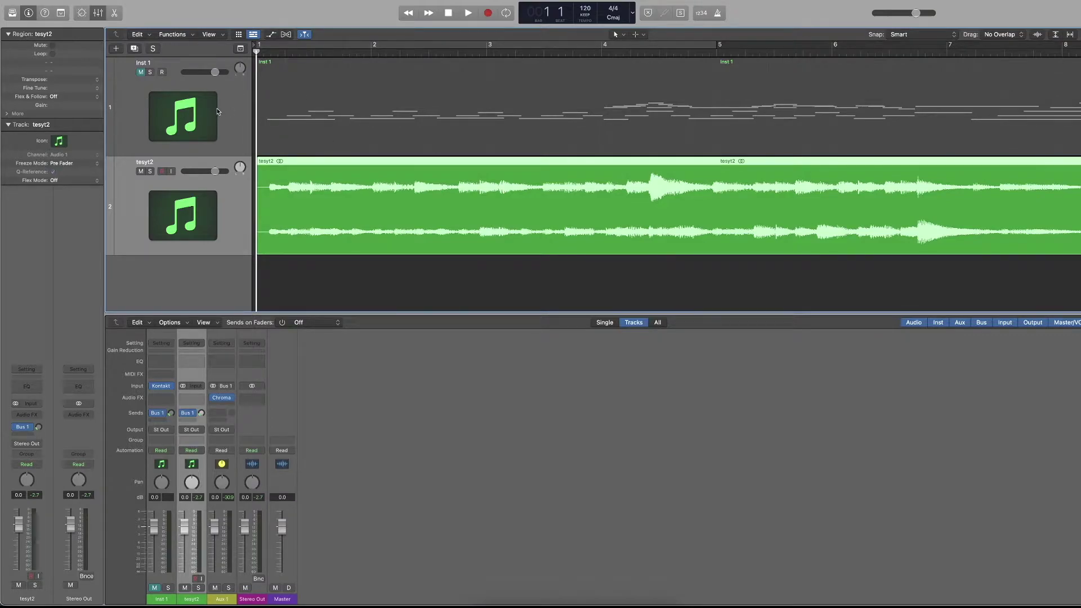
click(142, 171)
key(space)
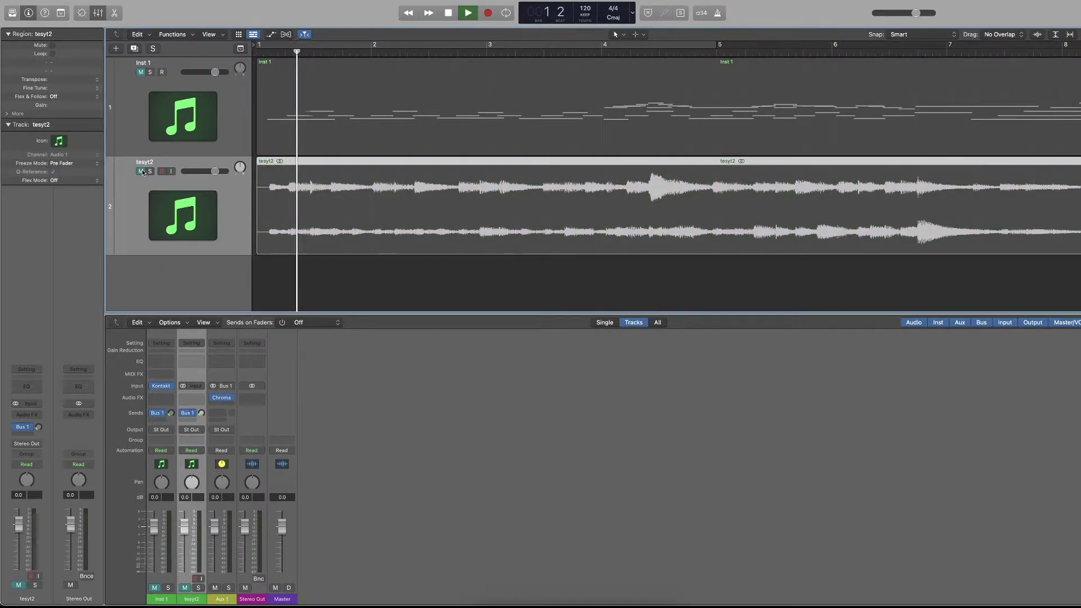
click(142, 171)
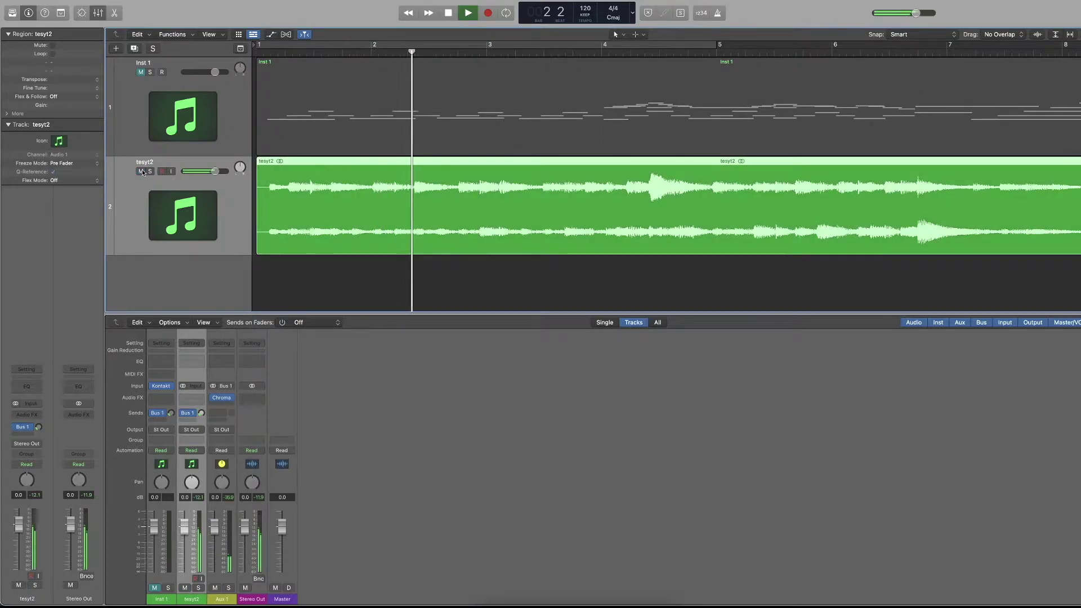
Solo and unsolo Aux 1 during playback, raise the tesyt2 track's Bus 1 send level, and stop playback
click(229, 588)
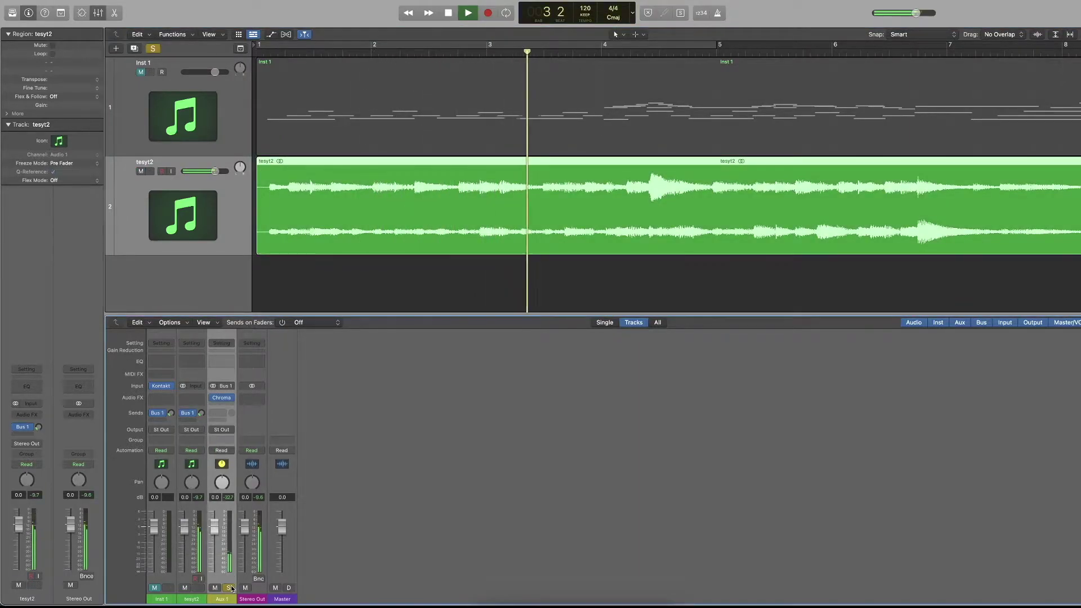
click(229, 588)
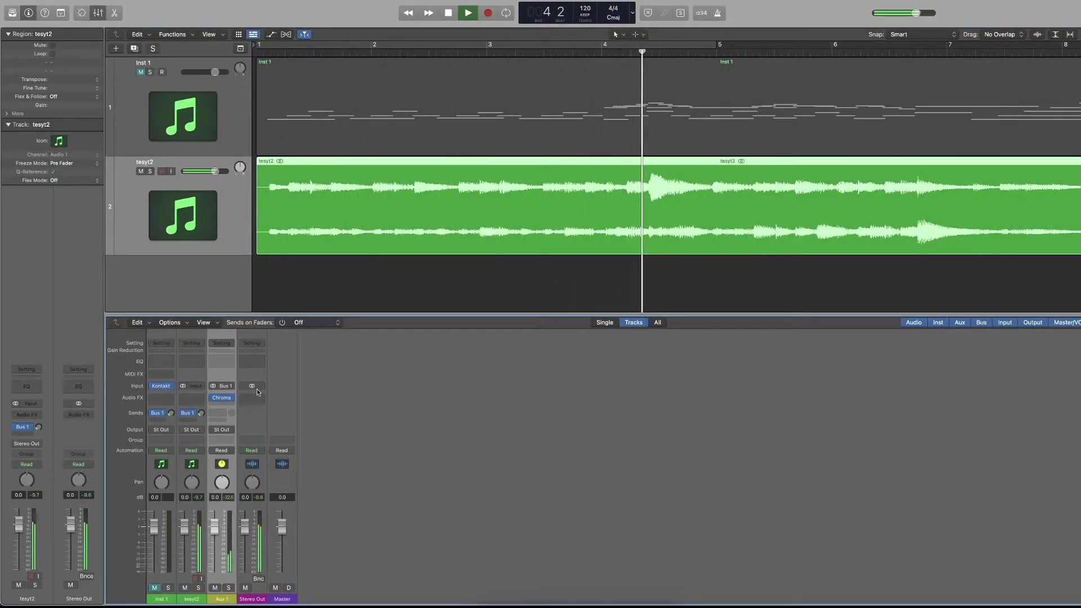
mouse_move(201, 413)
mouse_down()
mouse_move(202, 372)
mouse_move(202, 404)
mouse_up()
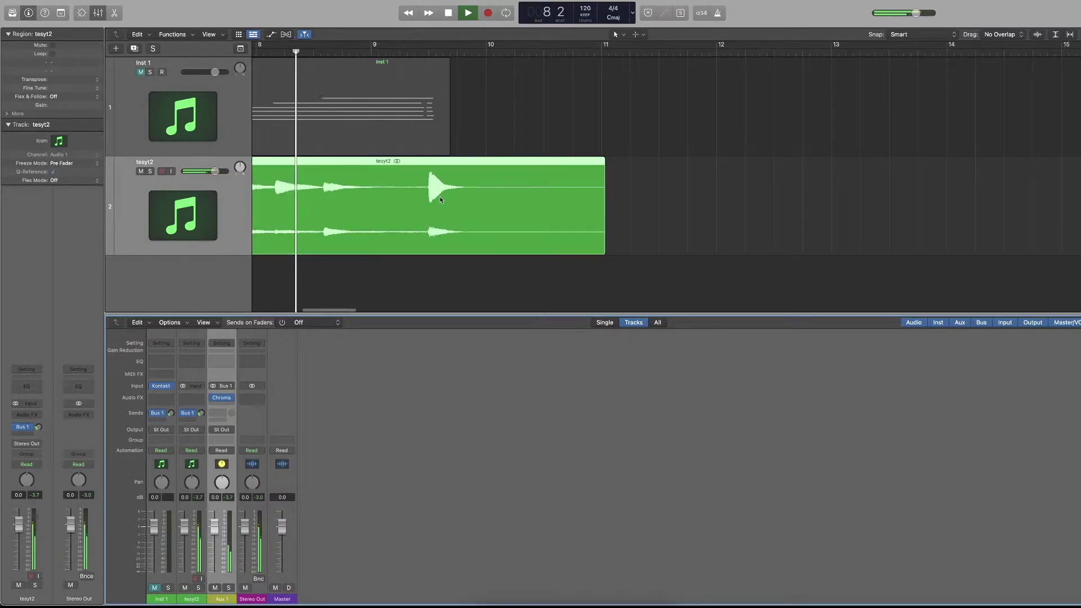
key(space)
Delete the bounced tesyt2 region together with its track
key(Delete)
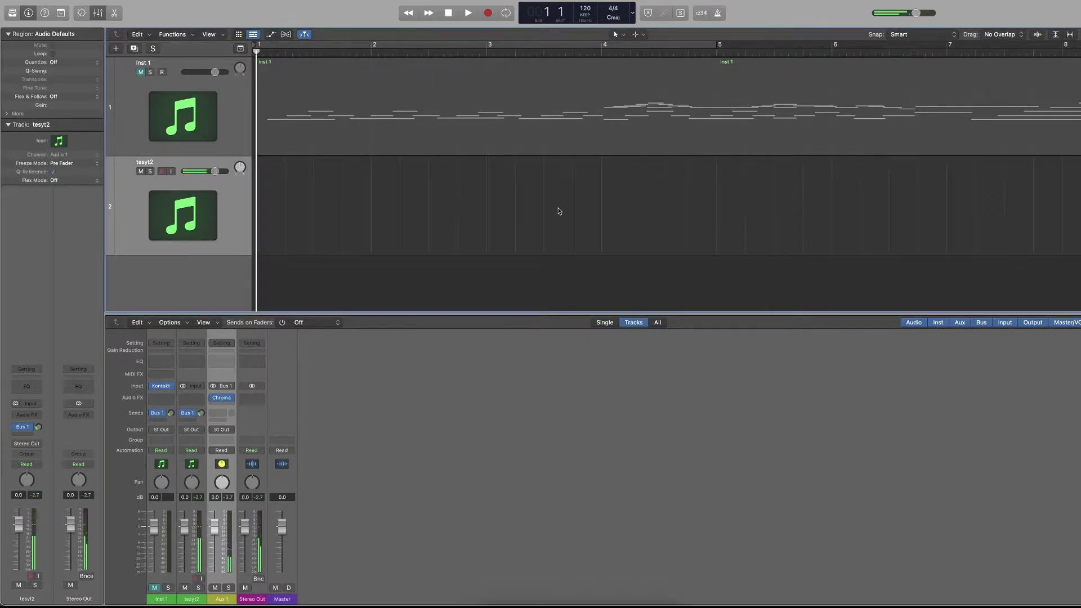
click(212, 223)
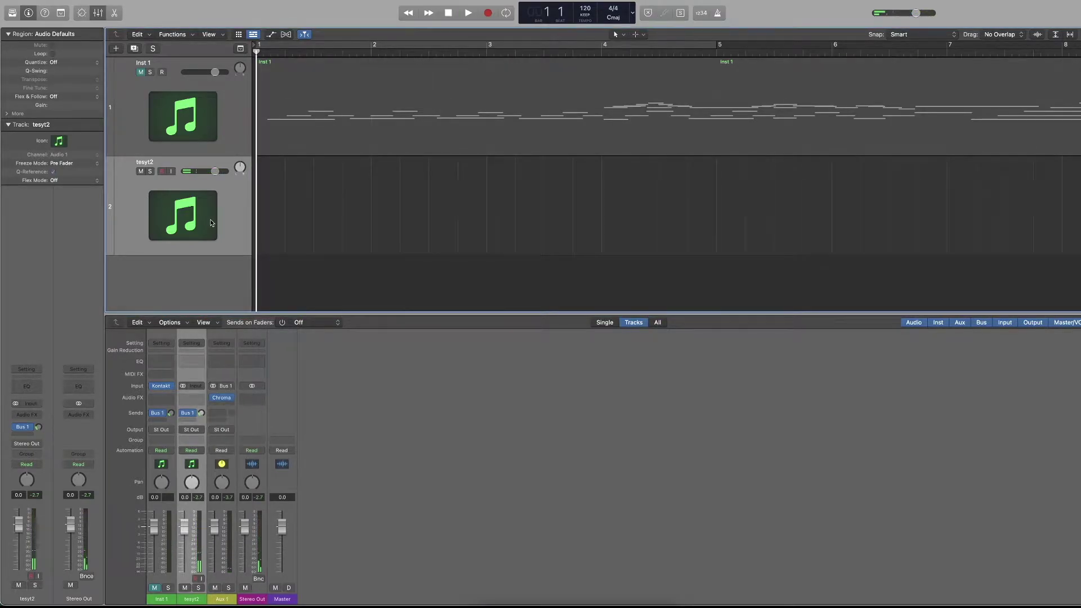
key(super+BackSpace)
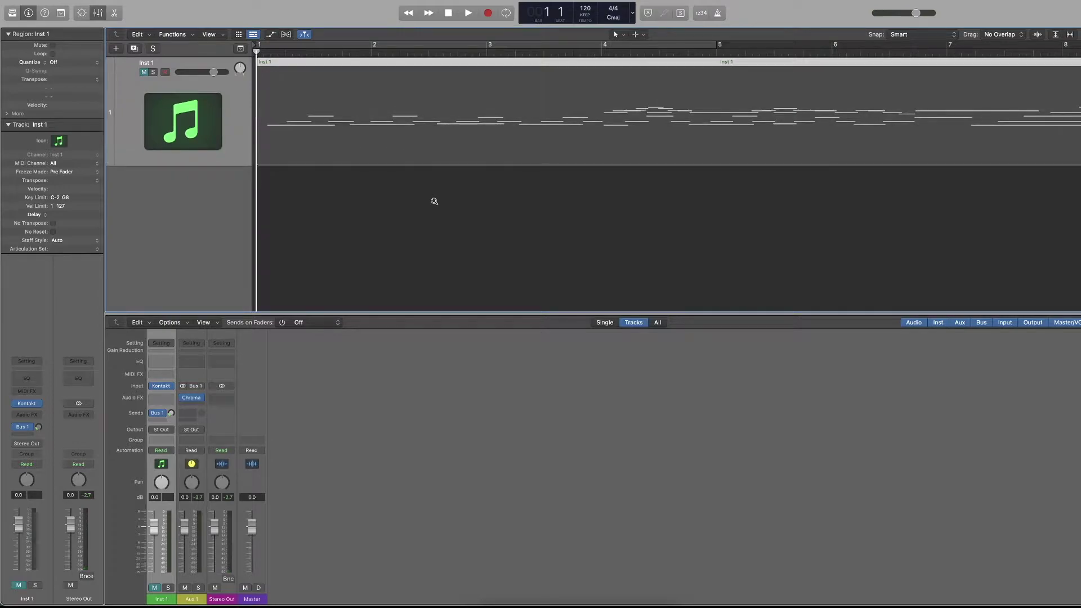
Unmute the Inst 1 track, play it from the start with its region deselected, and return to the start
ctrl+alt+click(434, 201)
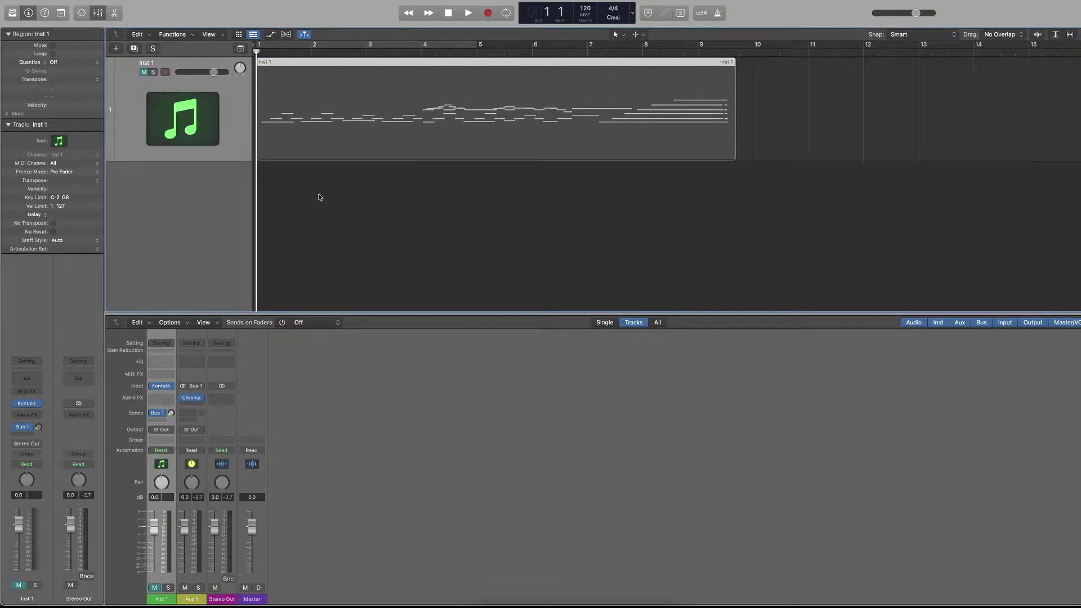
click(143, 73)
key(space)
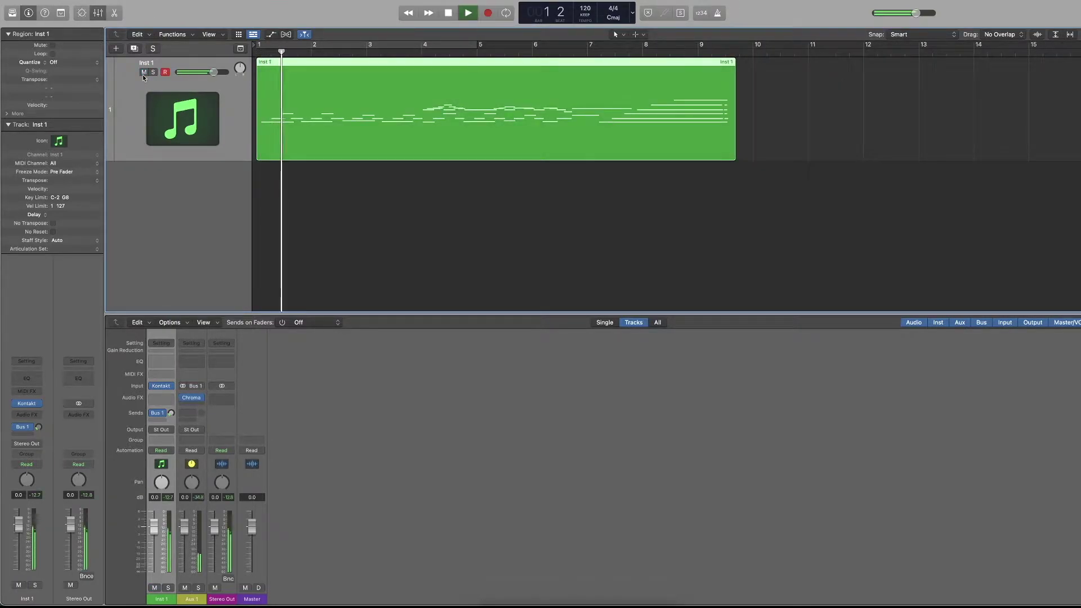
click(425, 222)
key(space)
key(Return)
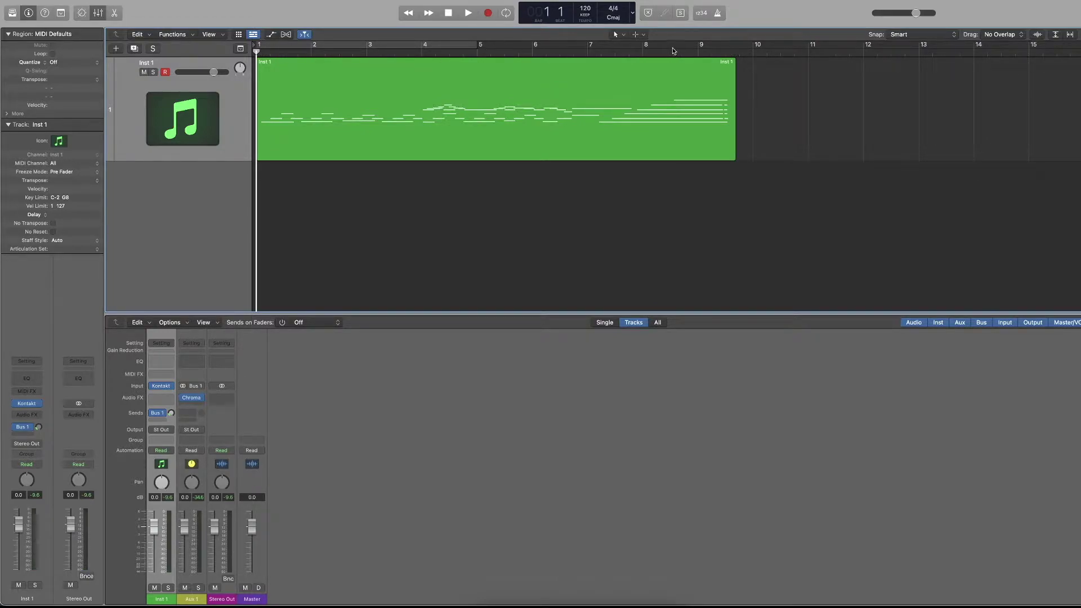
Place the playhead at bar 10 and open the Project or Section bounce settings
click(752, 51)
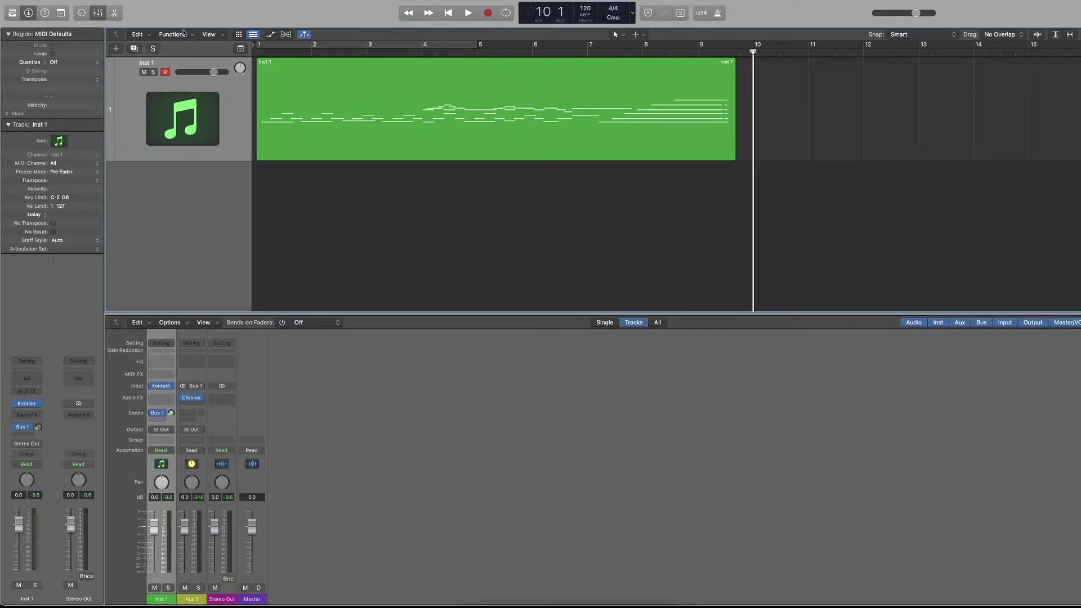
click(64, 0)
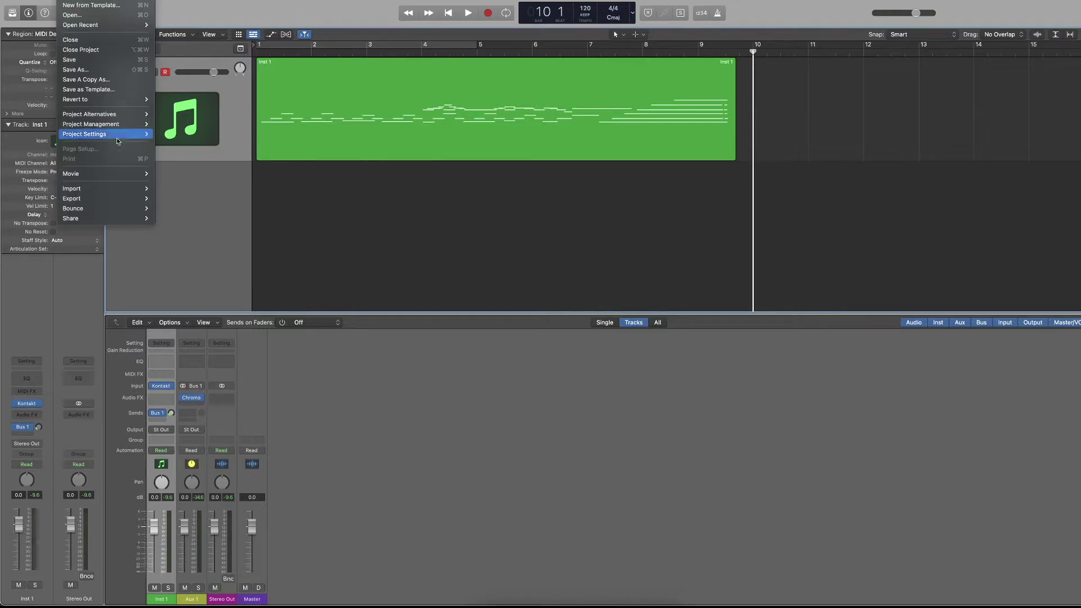
mouse_move(114, 208)
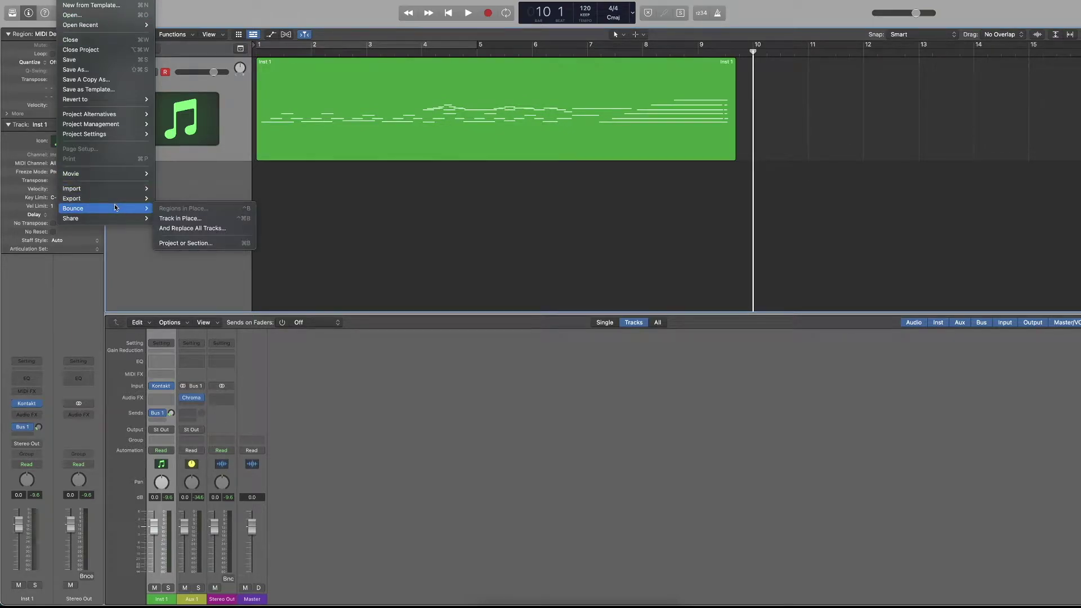
click(234, 243)
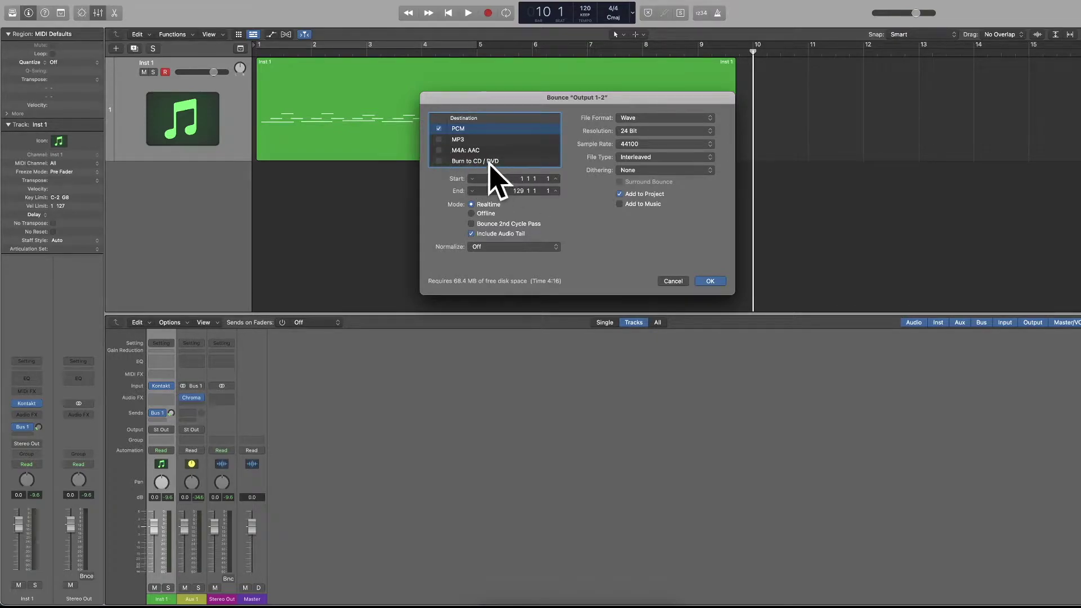
Try to enable Burn to CD/DVD as a bounce destination, then go back to the PCM settings
click(439, 161)
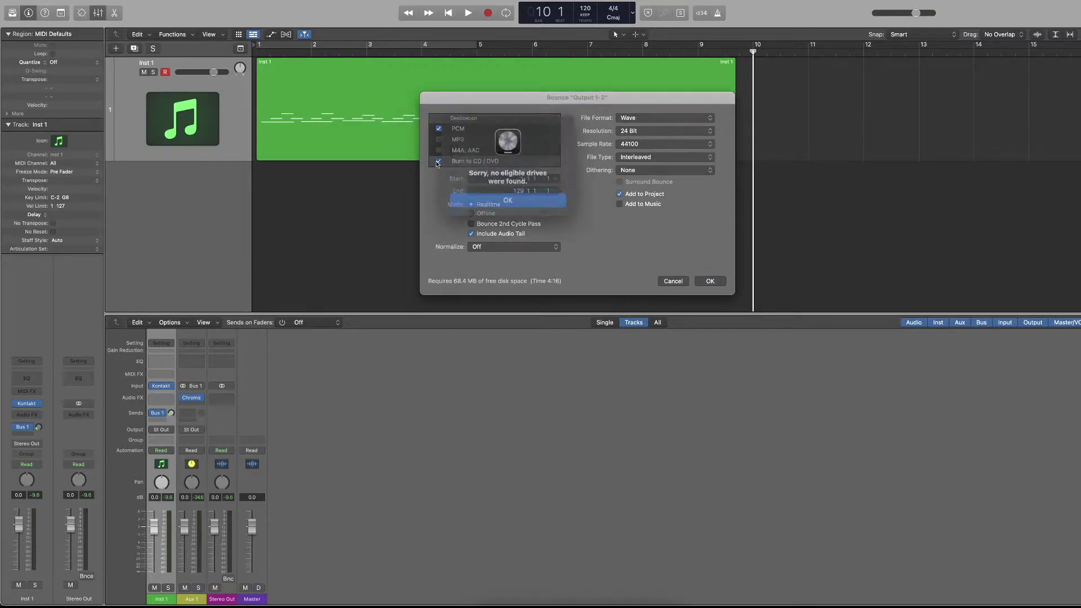
click(471, 196)
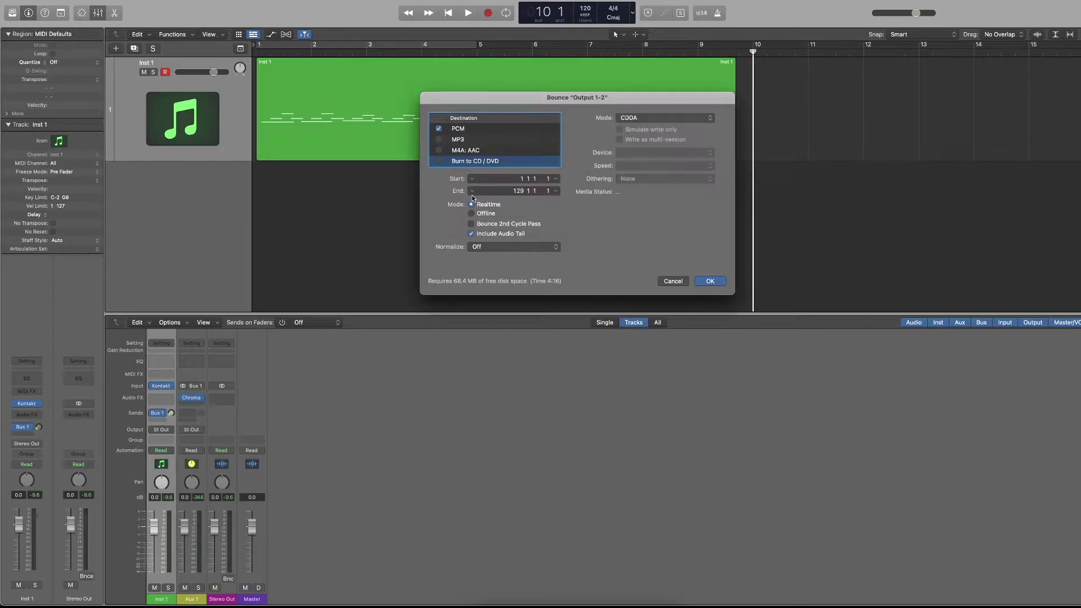
click(458, 133)
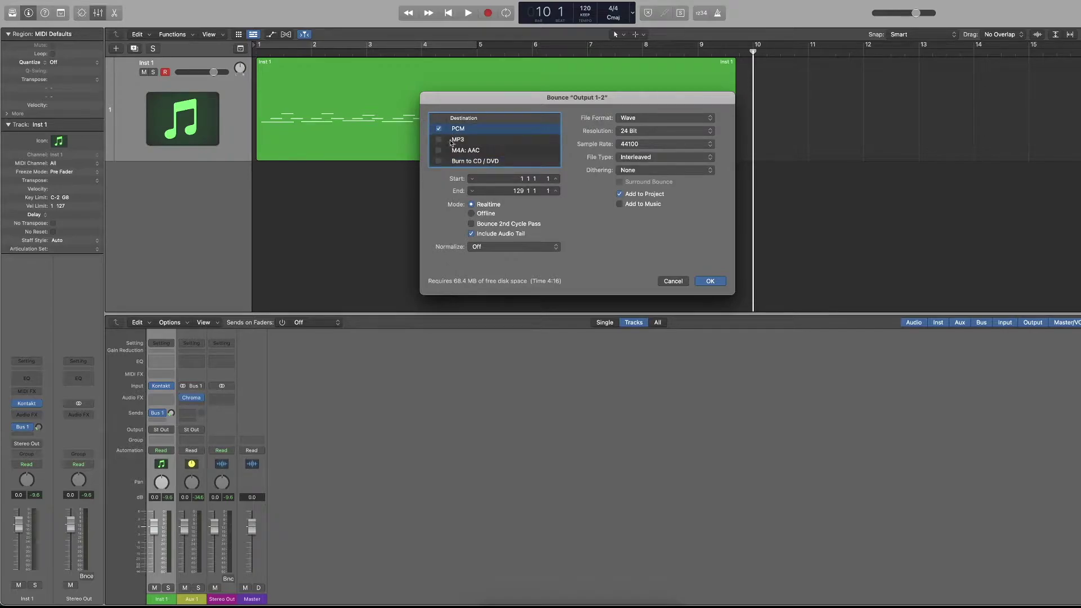
Compare the MP3 and PCM destination settings without enabling MP3, ending on PCM
click(449, 142)
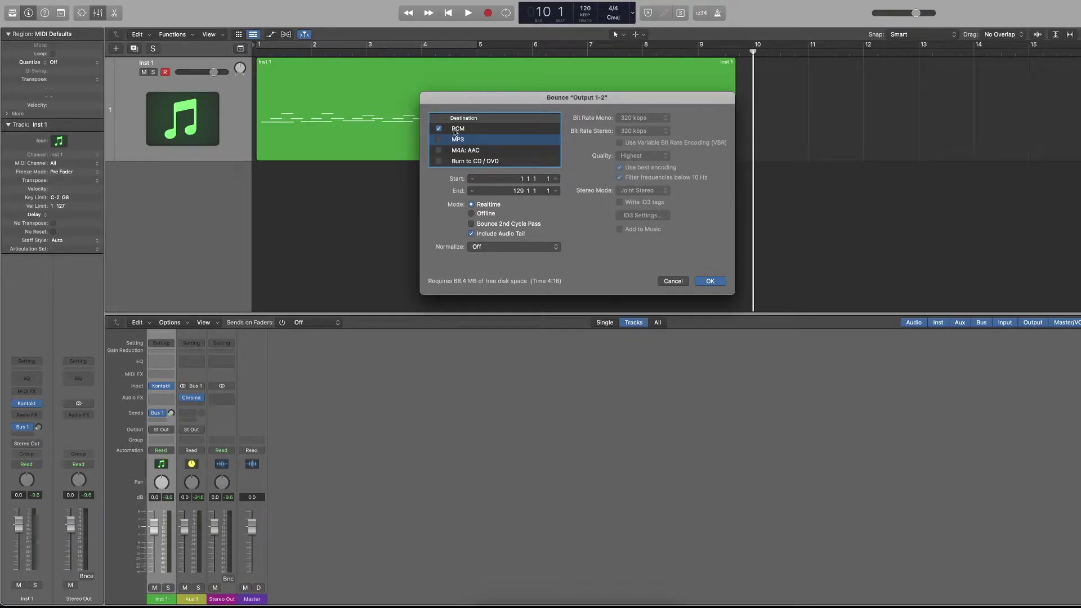
click(460, 129)
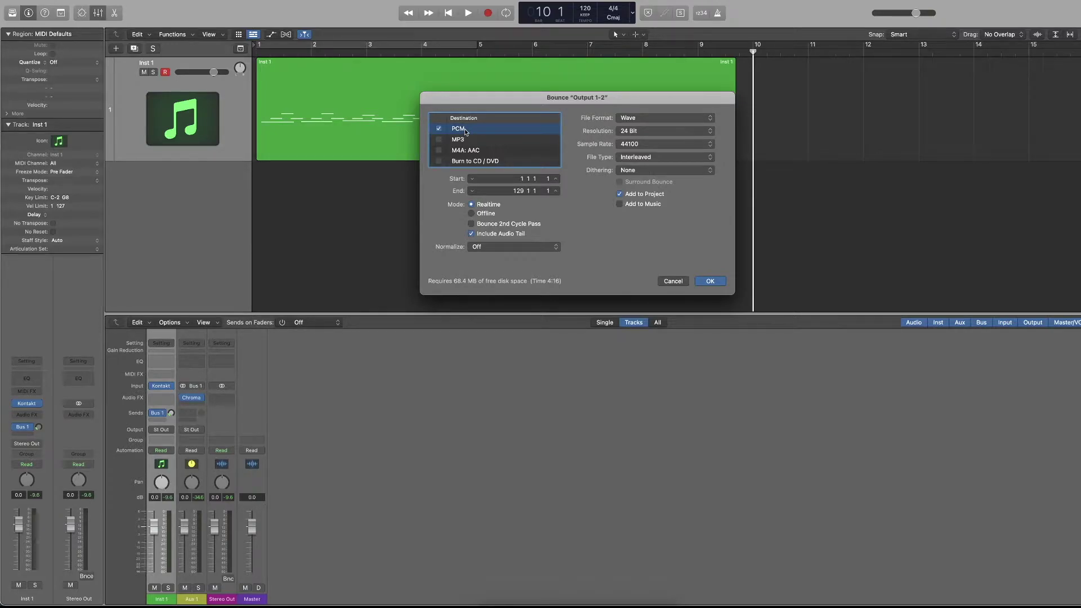
click(464, 141)
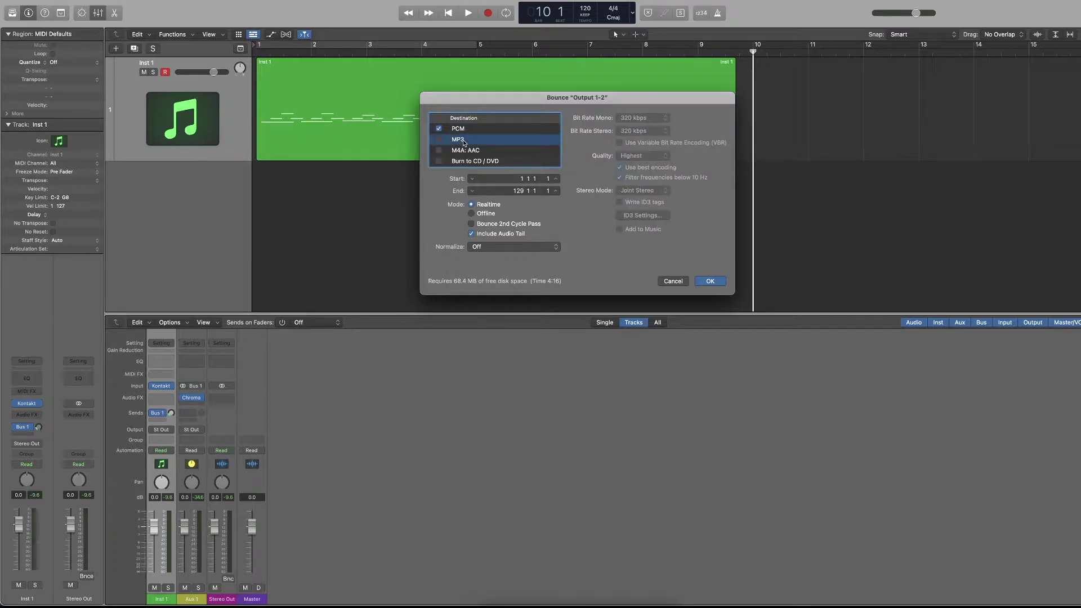
click(464, 133)
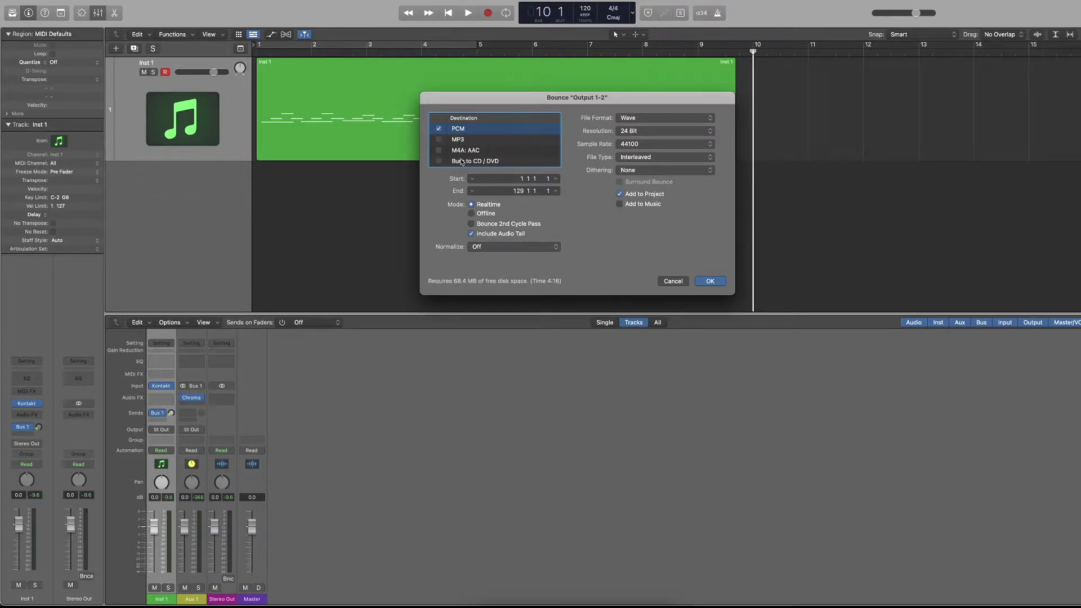
Check the file format and resolution choices, keeping Wave and 24 Bit, and turn off Add to Project
drag(486, 98, 475, 95)
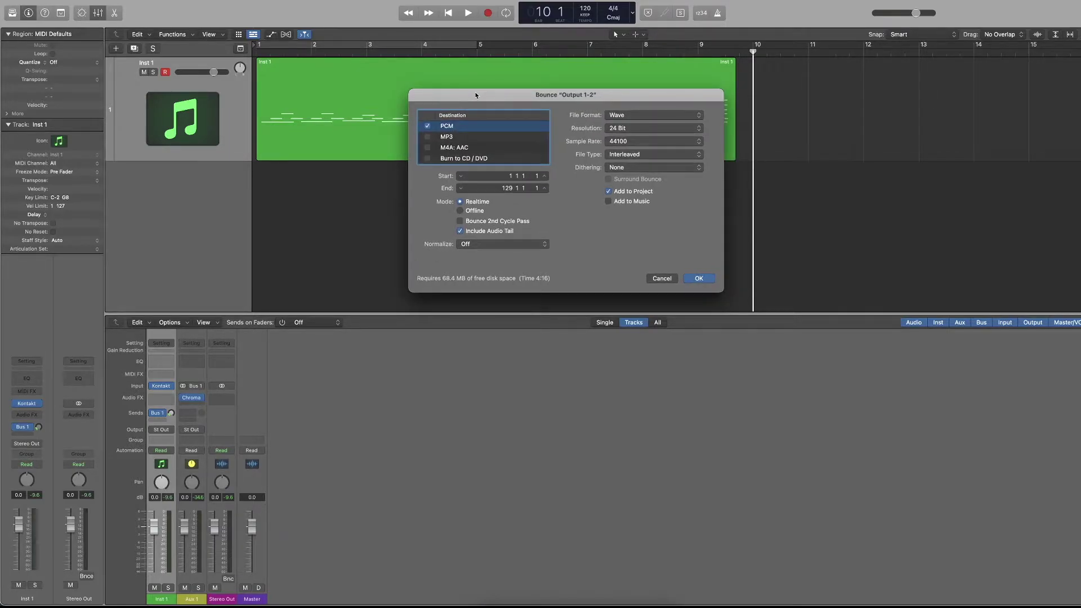
click(625, 117)
click(625, 128)
click(613, 127)
click(609, 191)
Look over the available sample rates for the bounce, keeping 44100
click(639, 141)
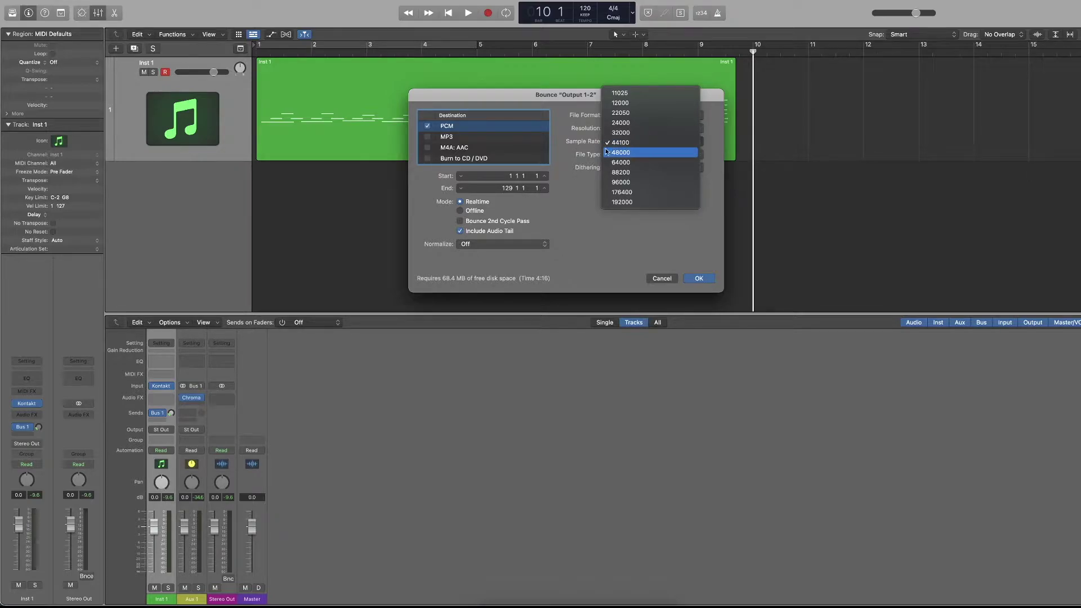
click(584, 153)
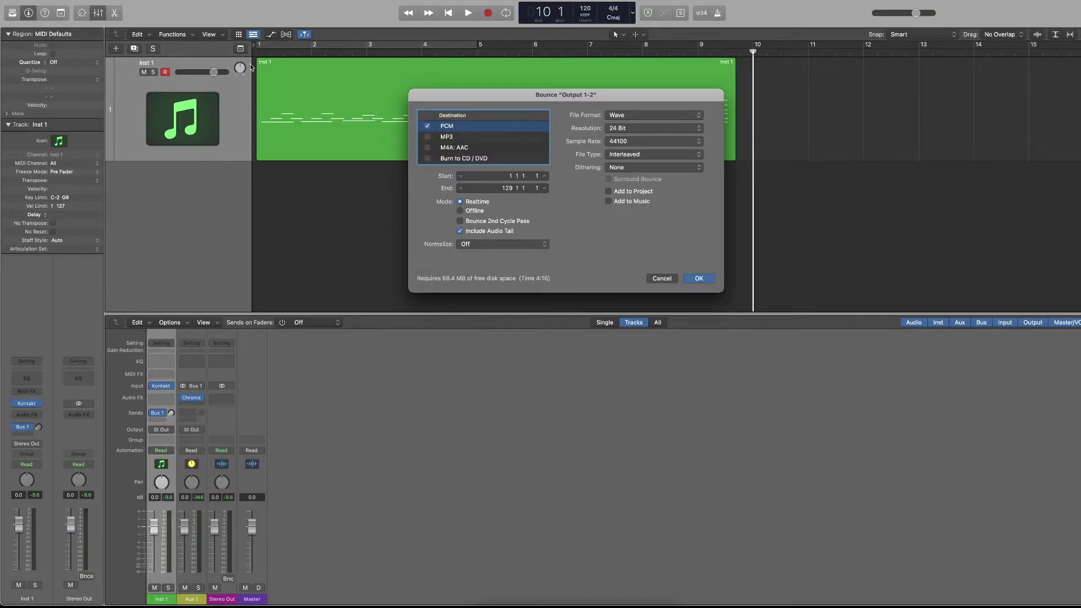
click(661, 140)
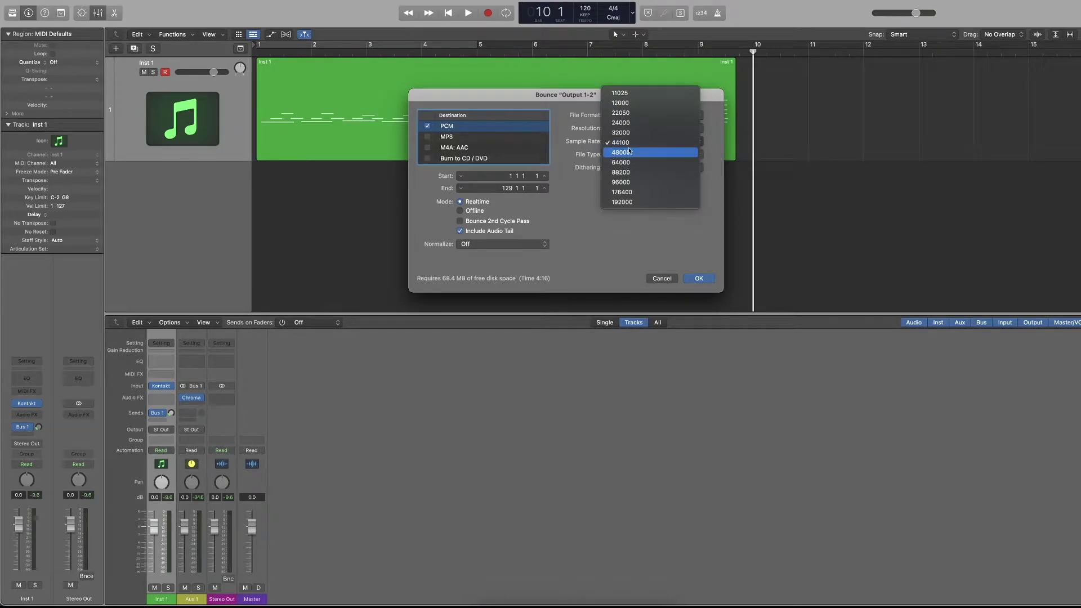
click(572, 148)
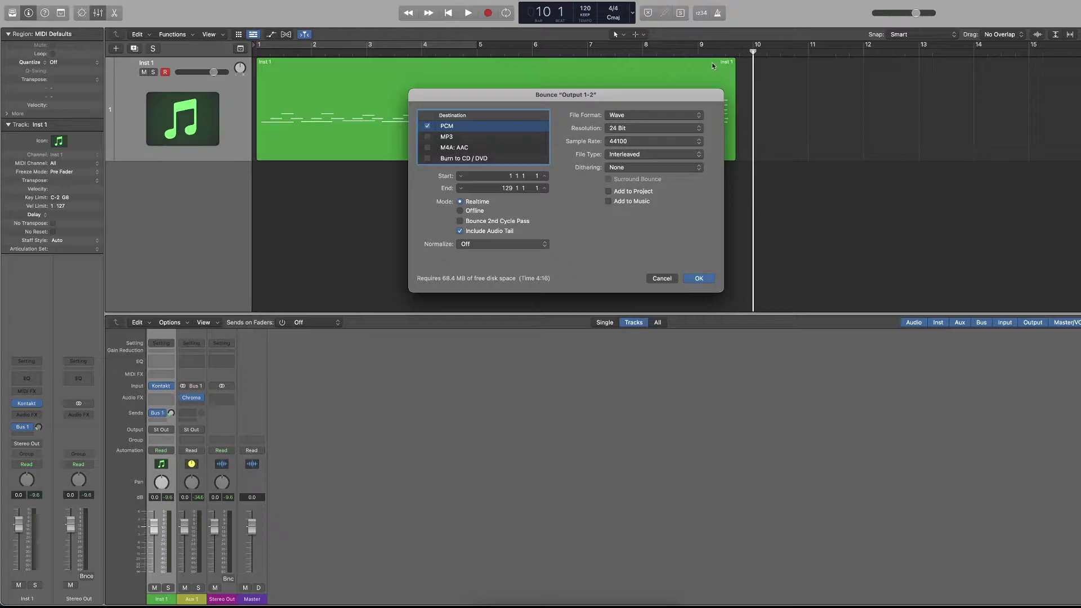
Set the bounce's end position to bar 10
double_click(508, 188)
click(507, 189)
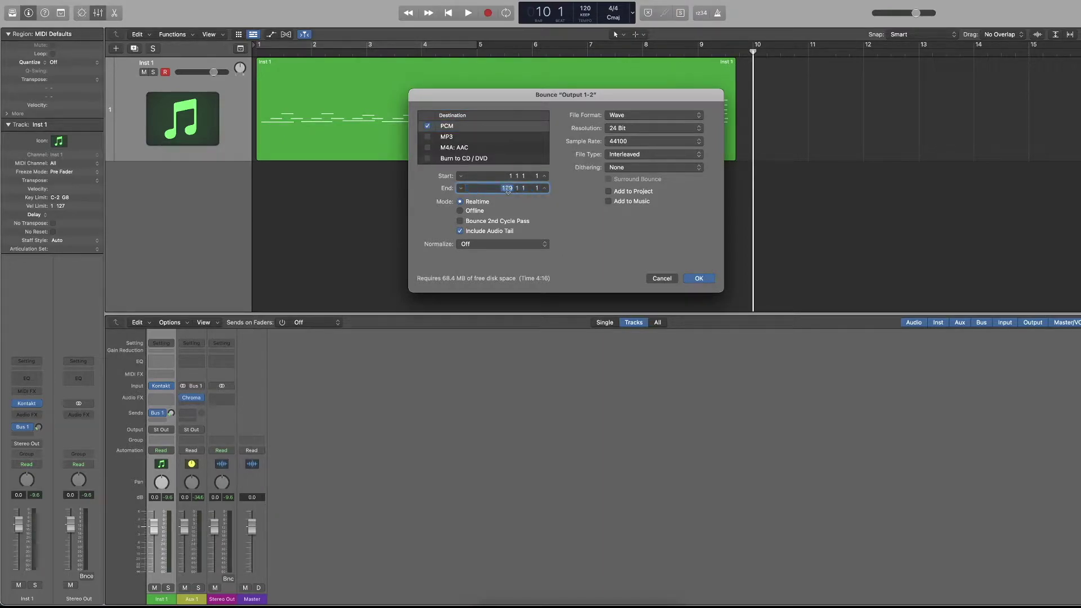
text(10)
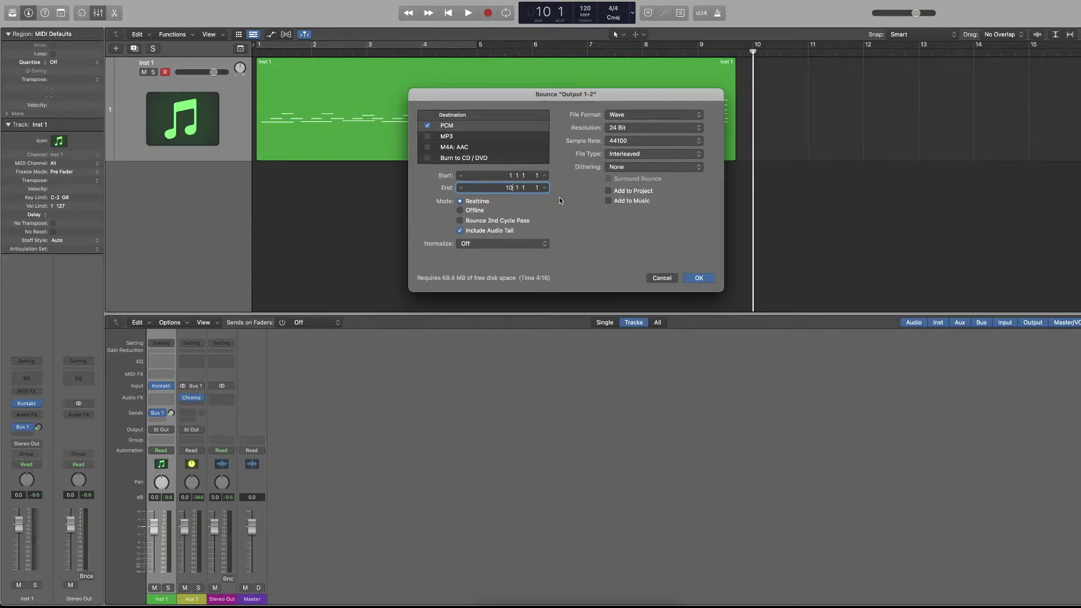
key(Return)
click(519, 188)
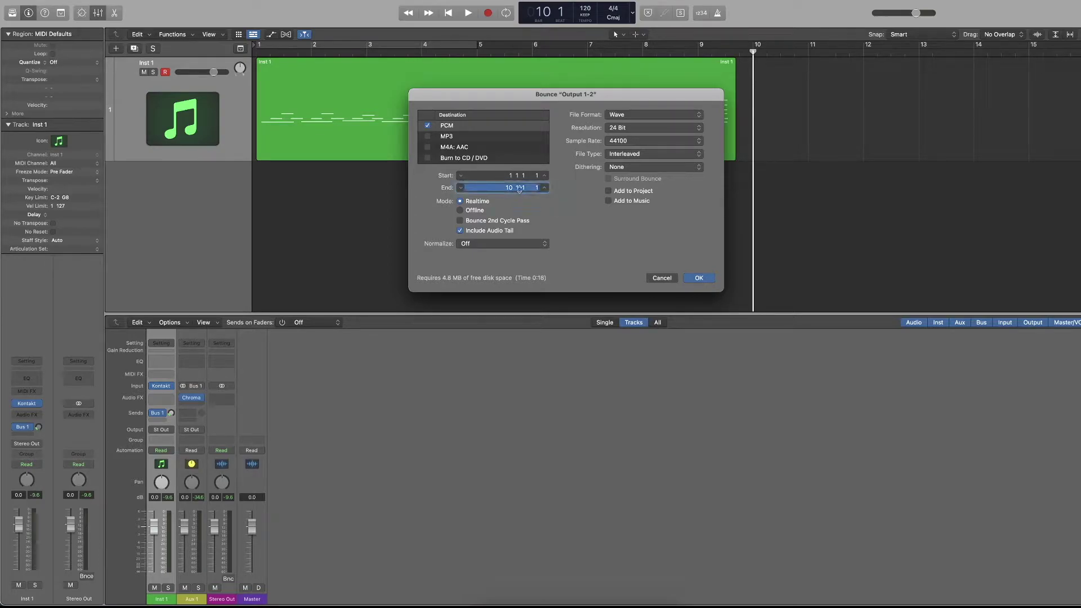
double_click(518, 189)
key(Return)
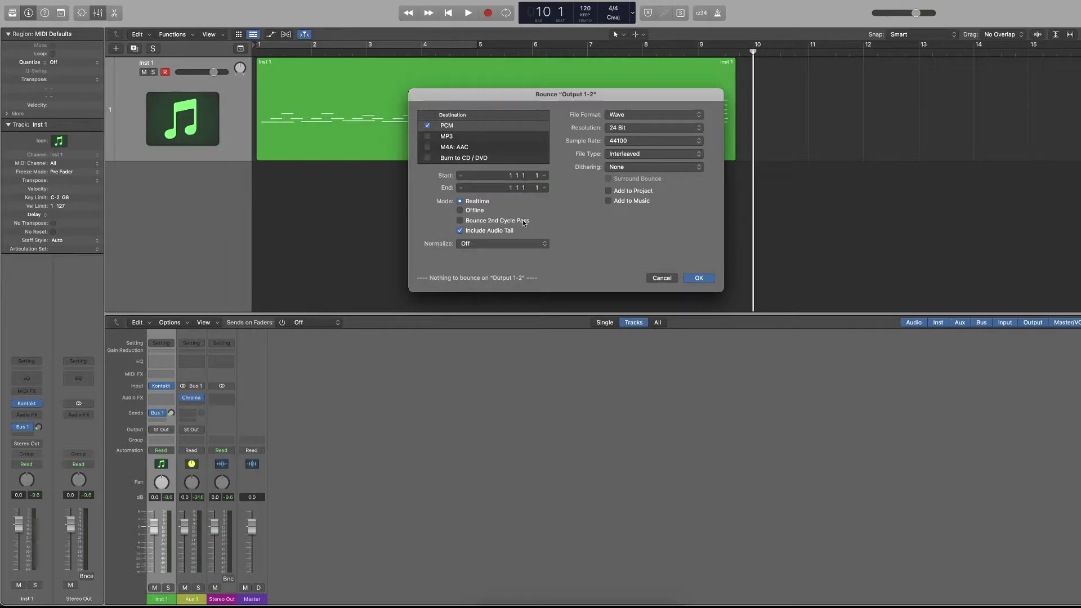
Enter 10 1 1 1 as the bounce's end position, choose Offline mode and accept the settings
click(522, 187)
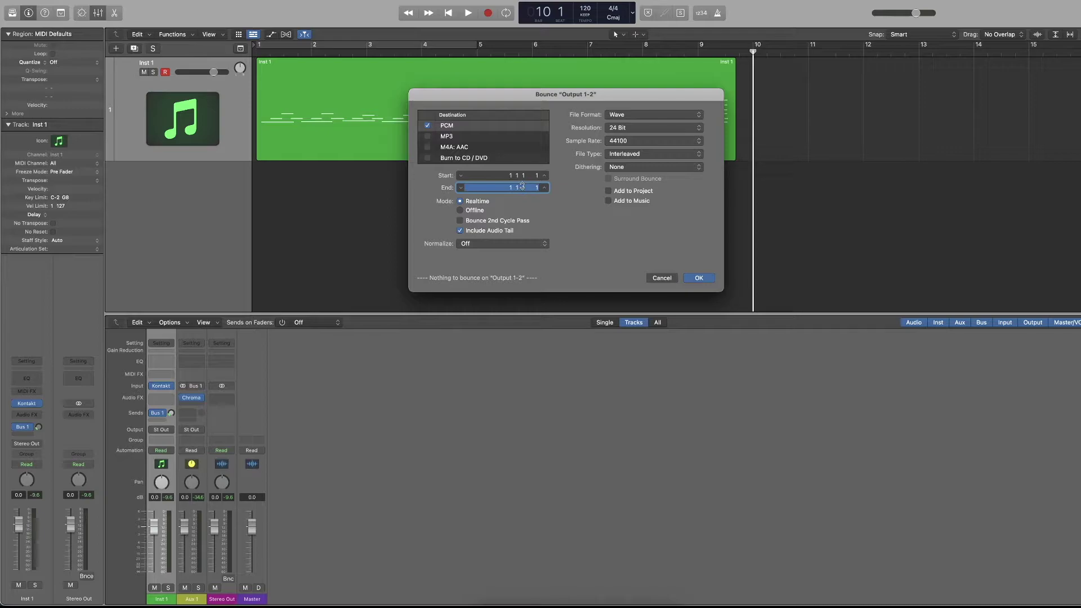
key(BackSpace)
text(10 1 1 1)
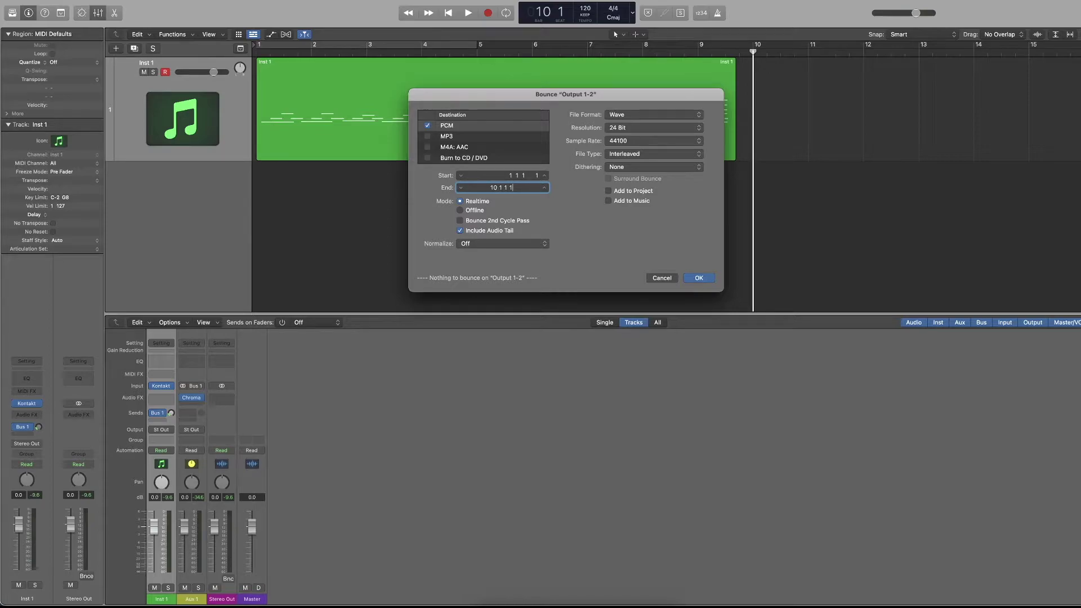
key(Return)
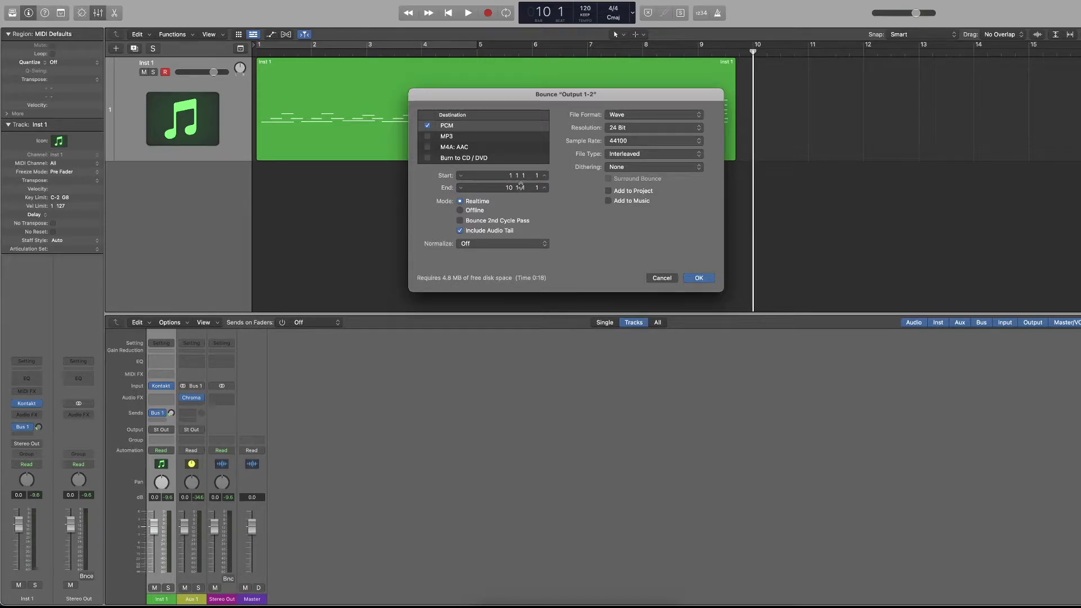
click(460, 210)
click(704, 277)
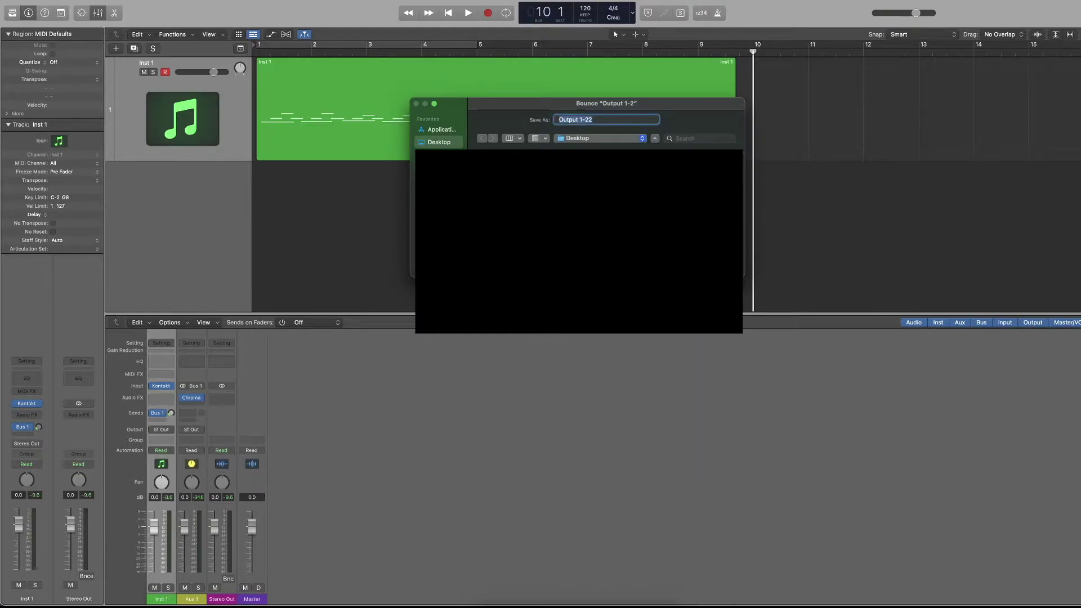
Name the bounce file Testttt and start the bounce to the Desktop
click(603, 119)
key(BackSpace)
key(BackSpace)
key(BackSpace)
key(BackSpace)
key(BackSpace)
key(BackSpace)
key(BackSpace)
key(BackSpace)
key(BackSpace)
key(BackSpace)
key(BackSpace)
text(Testttt)
click(717, 268)
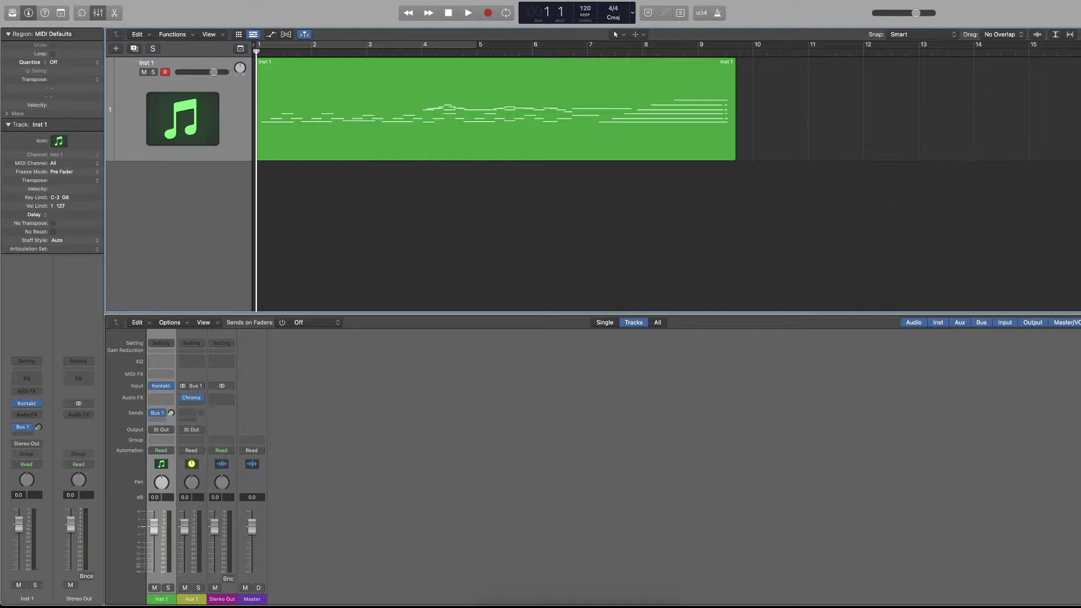
Show the project's audio file list and collapse the regions of the first four files
key(f)
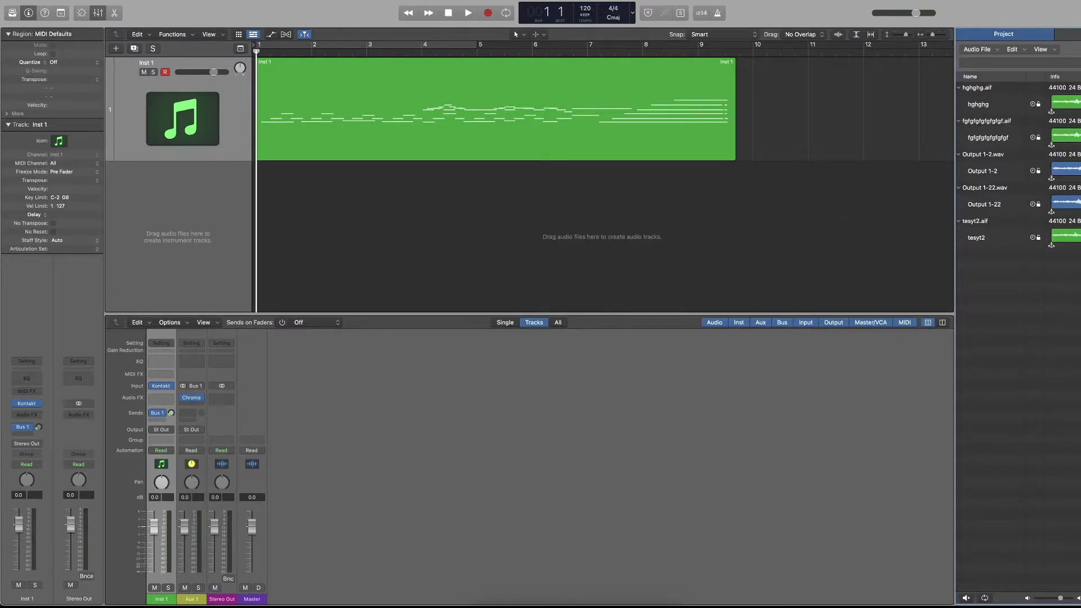
click(959, 88)
click(960, 99)
click(958, 109)
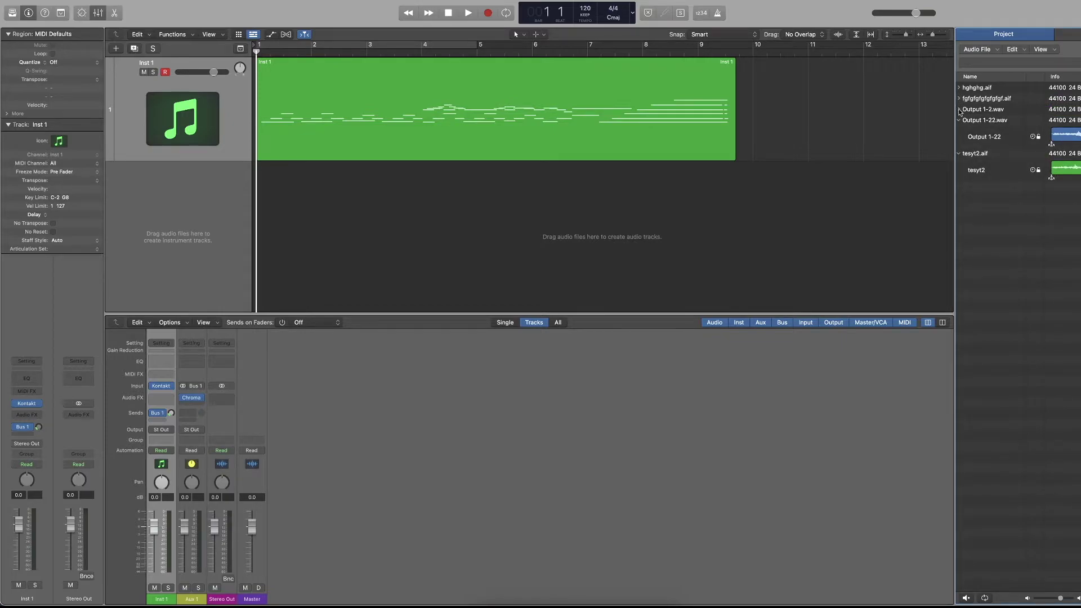
click(959, 120)
Select the first four audio files, hghghg.aif through Output 1-22.wav, and check the file commands available for them
click(990, 120)
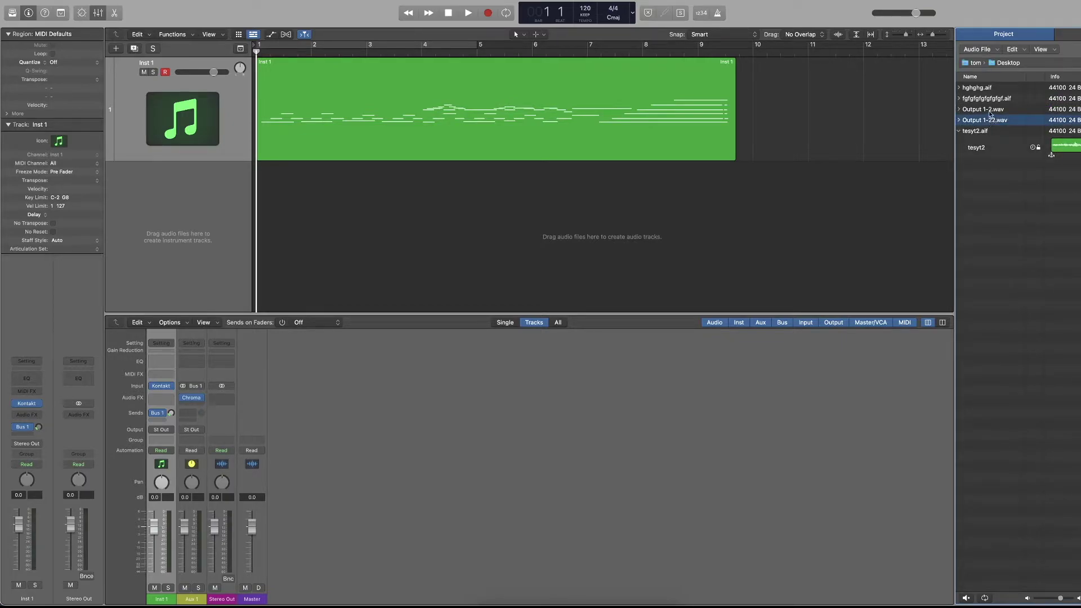
shift+click(988, 94)
right_click(988, 94)
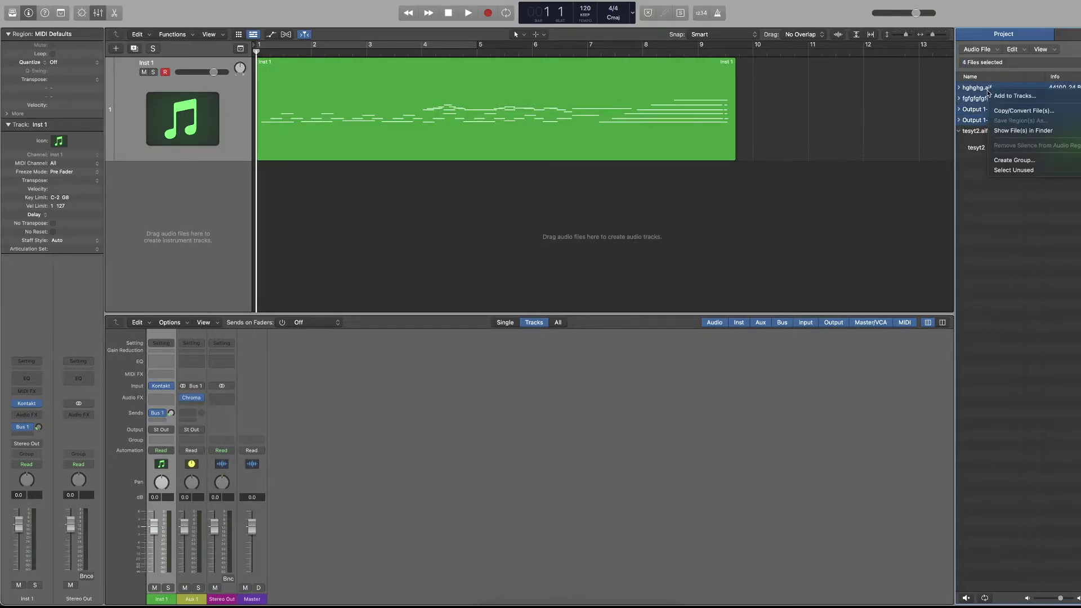
click(977, 145)
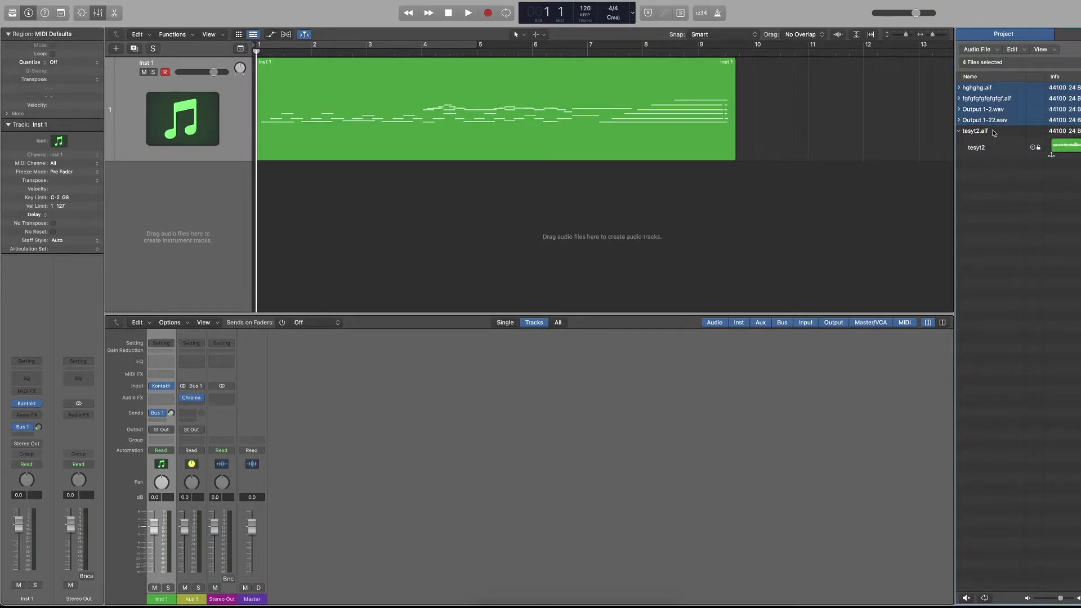
Collapse the tesyt2.aif entry and look over the view options of the project audio list
click(993, 132)
click(959, 130)
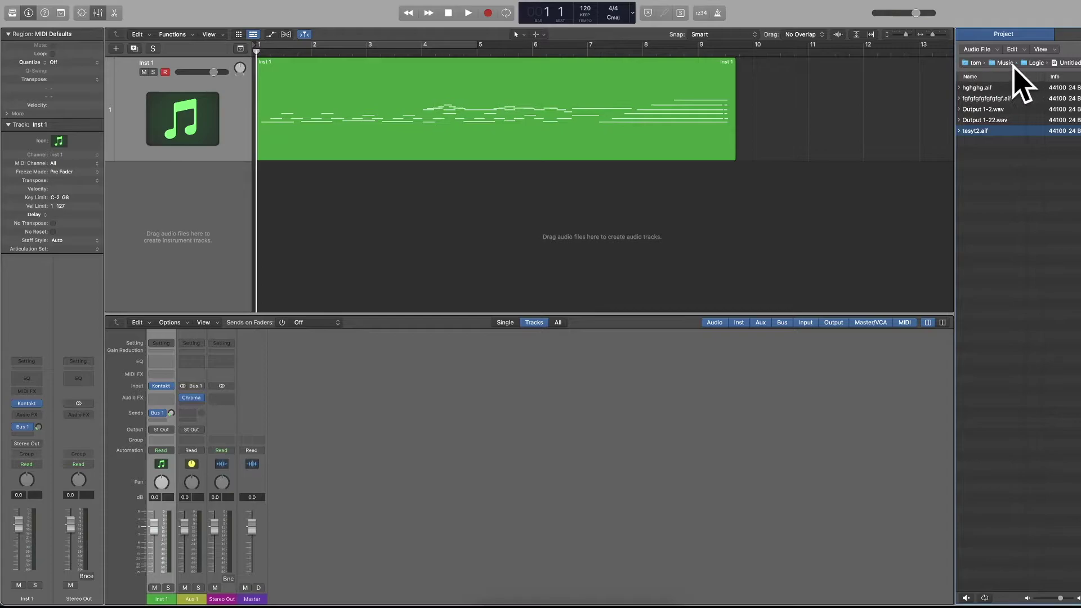
click(975, 64)
click(1042, 50)
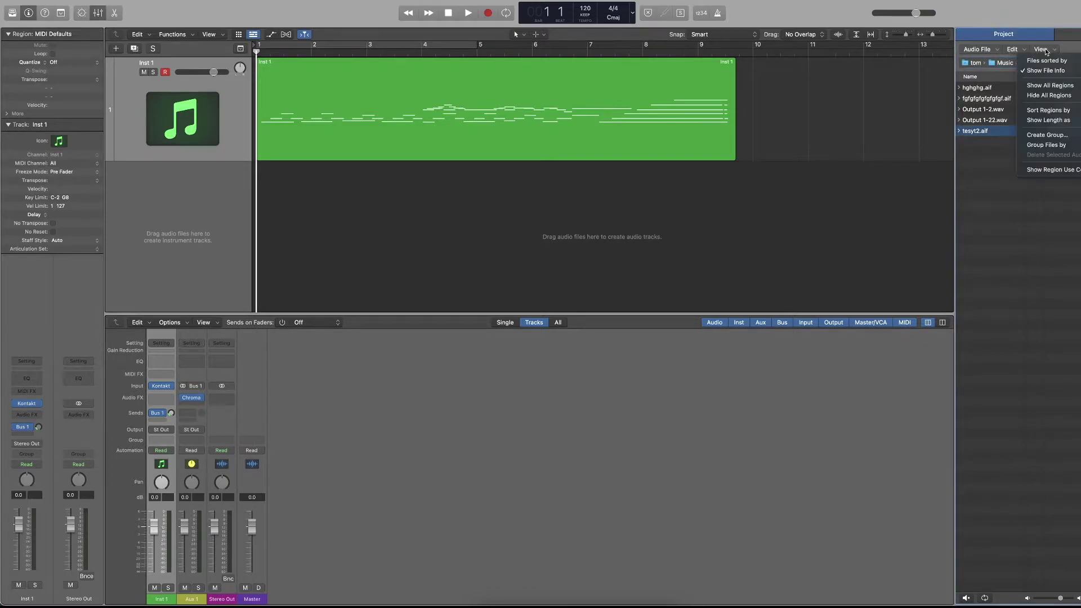
click(1033, 52)
Find Testttt.wav on the Desktop in the file browser, preview it and briefly play the project
click(995, 51)
click(999, 52)
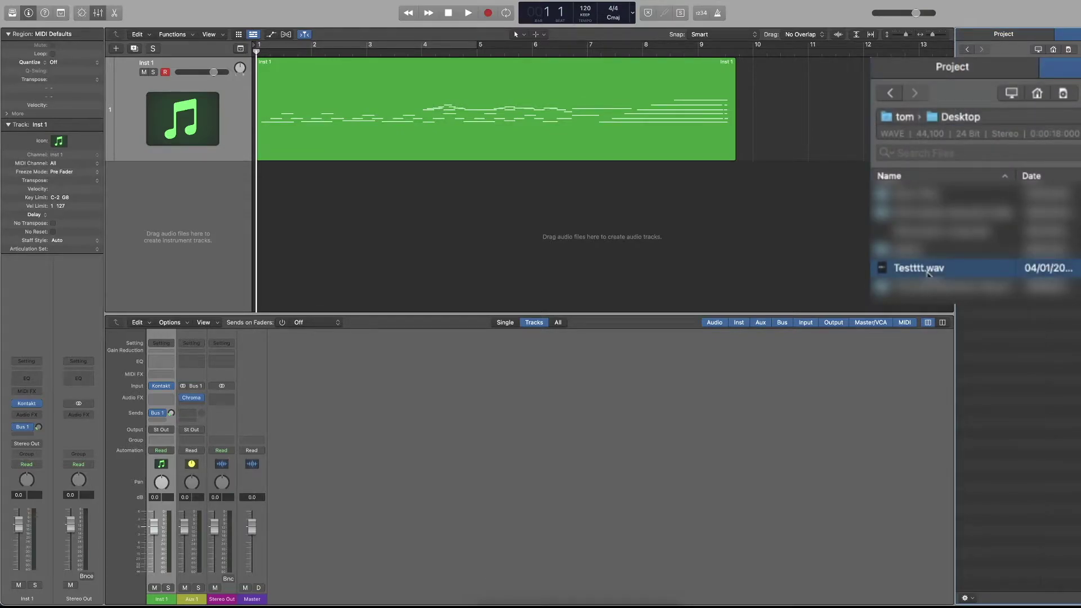
click(929, 273)
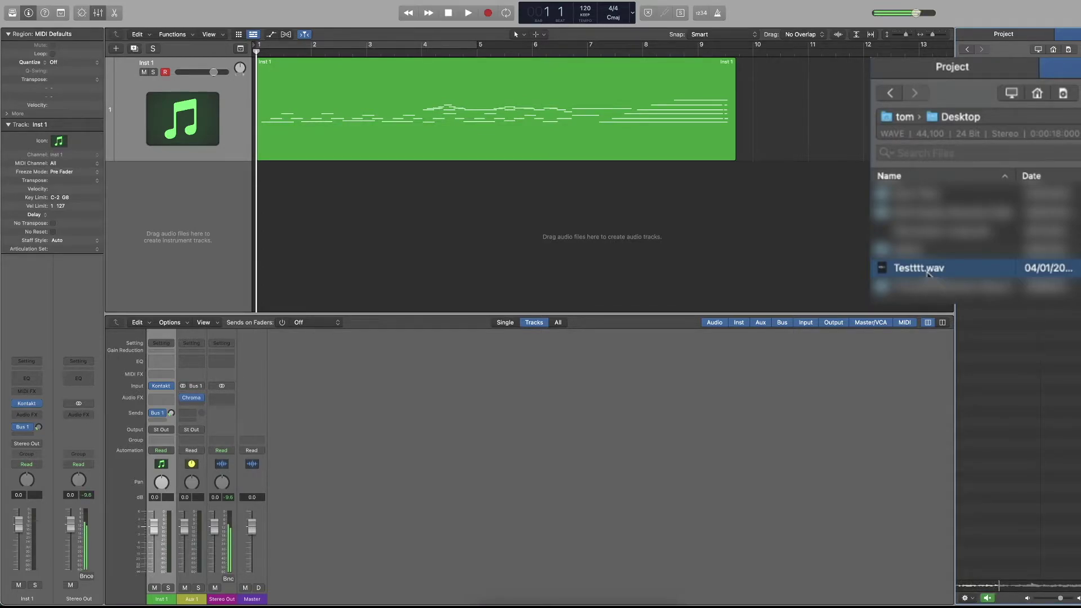
key(space)
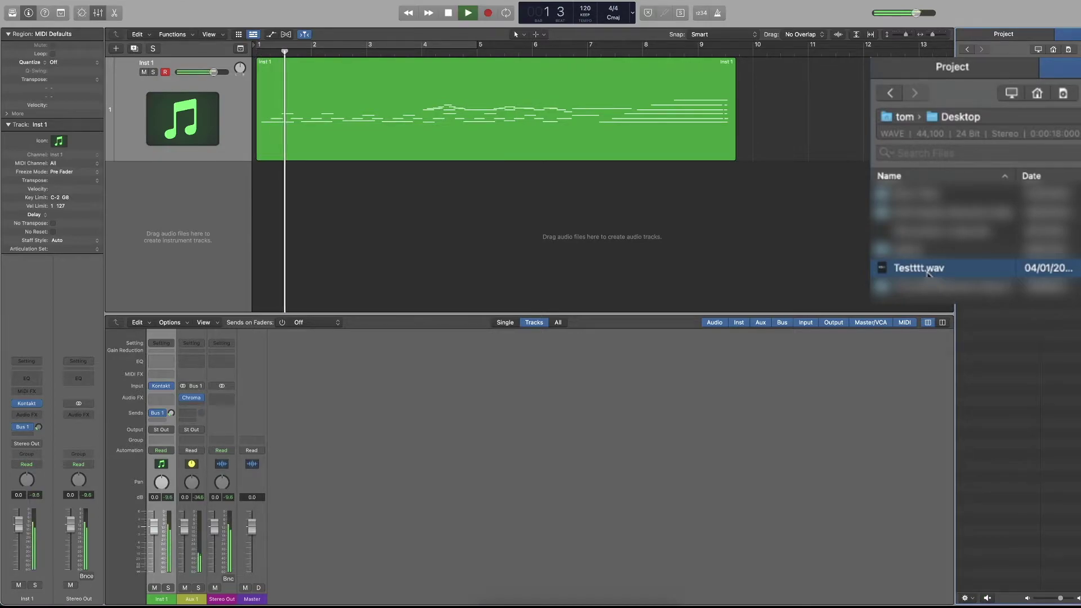
Add Testttt.wav at bar 1 on a new audio track below Inst 1 and collapse its project audio entry
drag(928, 273, 259, 219)
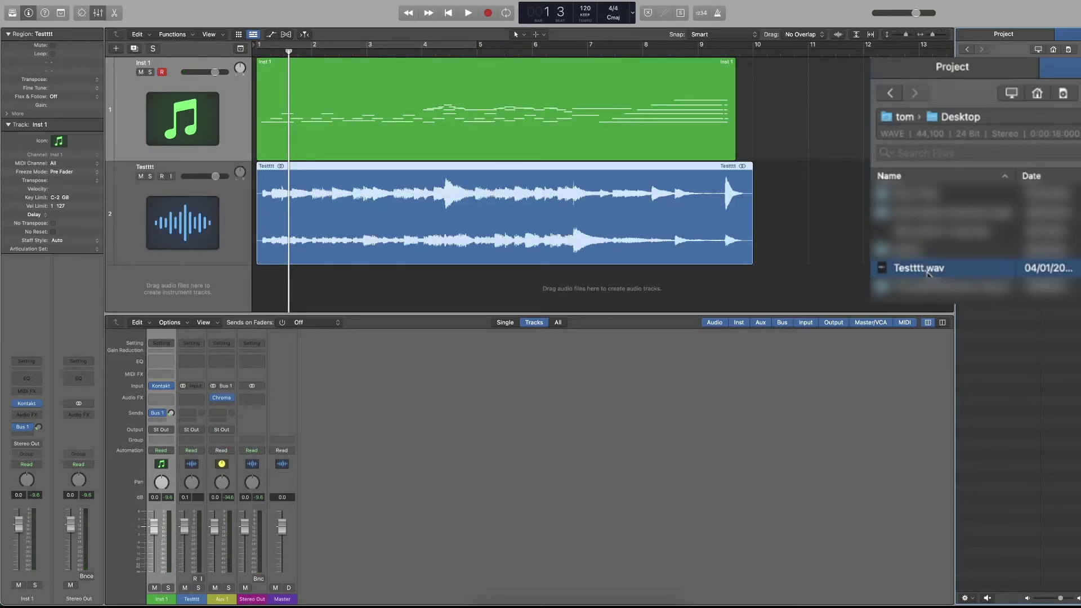
click(1020, 35)
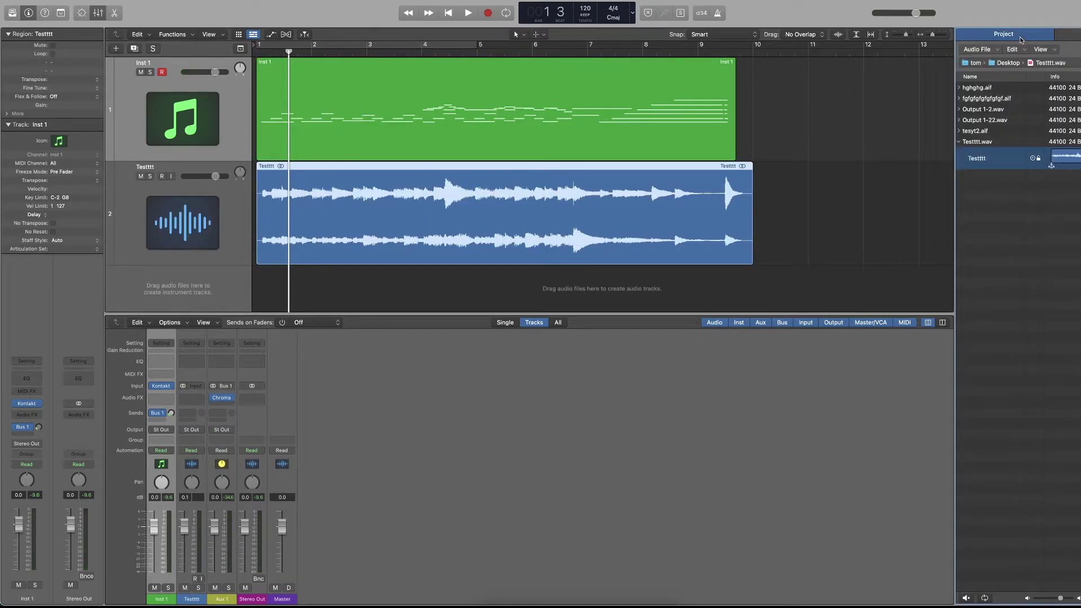
click(959, 143)
click(782, 201)
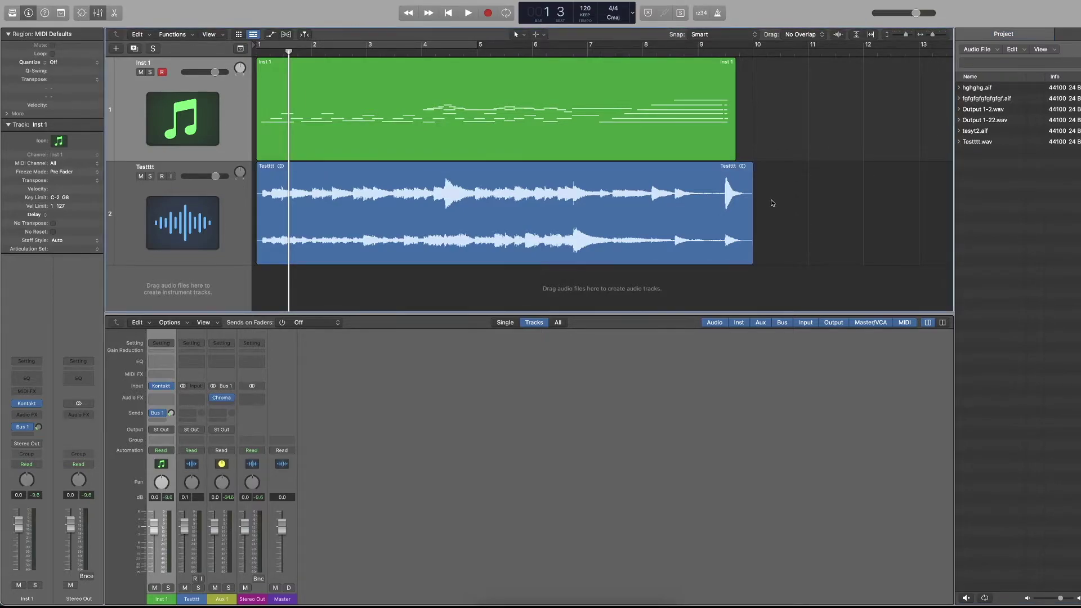
Delete the Testttt region and its track, and collapse the Testttt.wav entry in the project audio list
click(642, 208)
key(Delete)
key(super+BackSpace)
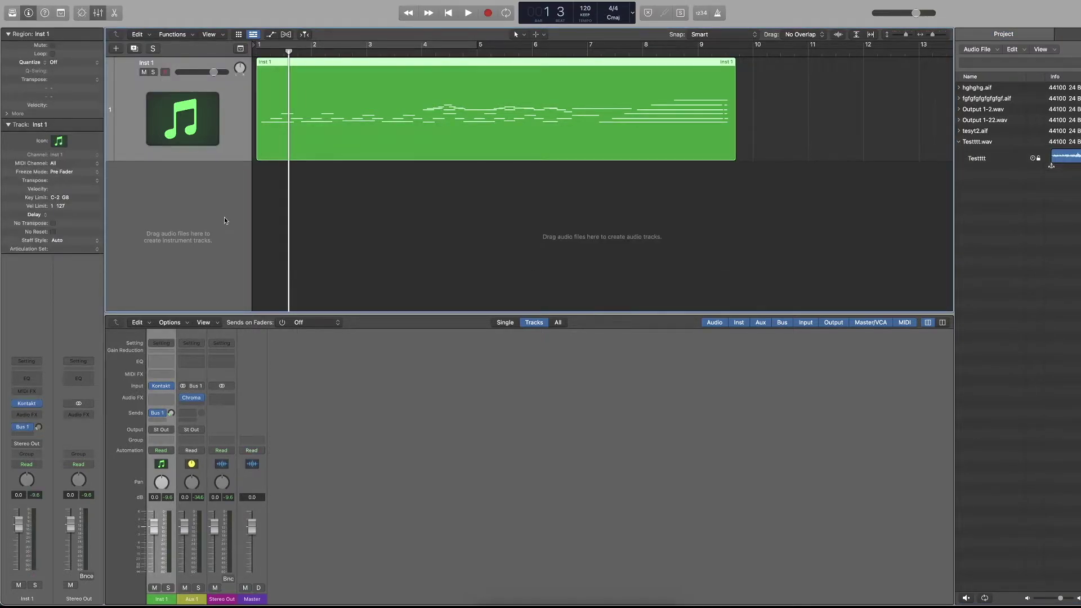
click(960, 143)
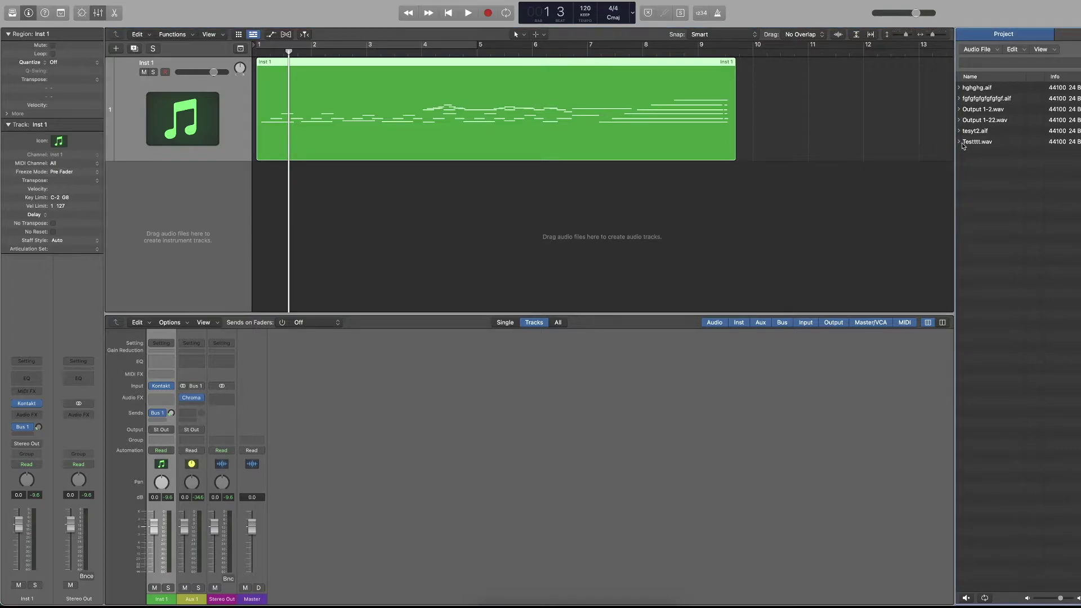
Check the file commands available for Testttt.wav in the project audio list
right_click(980, 142)
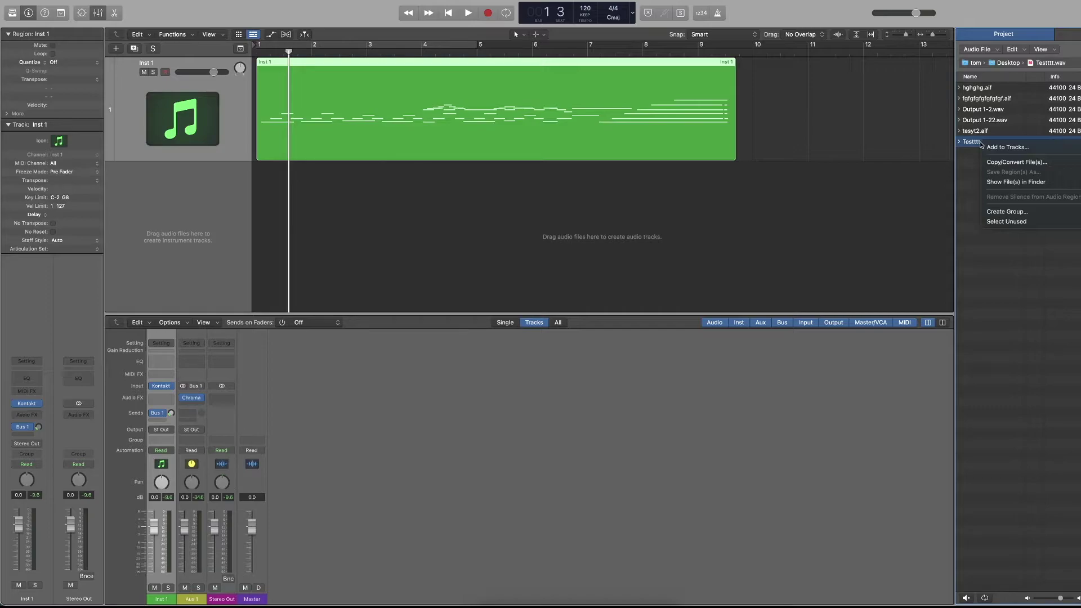
click(976, 159)
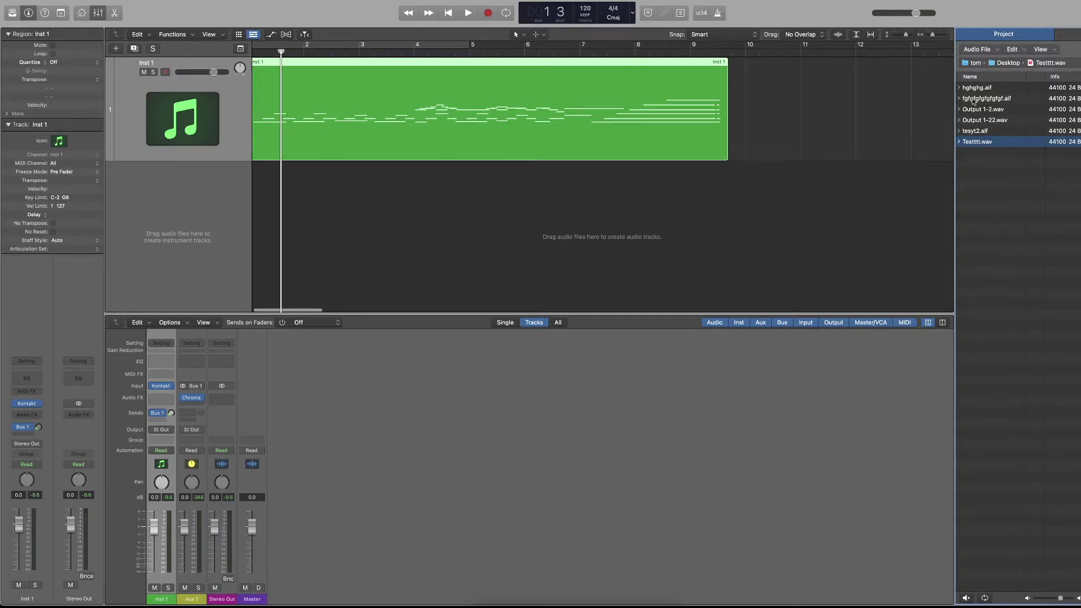
click(362, 169)
click(247, 128)
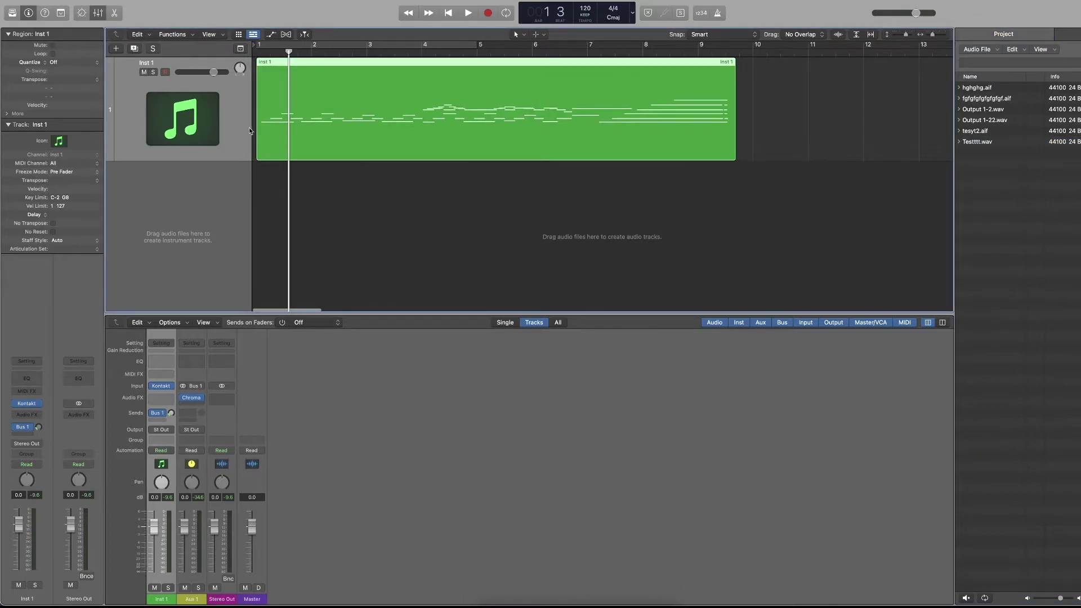
Bounce the project offline from the start as a 24-bit PCM Wave file named projecto on the Desktop, with Add to Project enabled
key(Return)
click(65, 0)
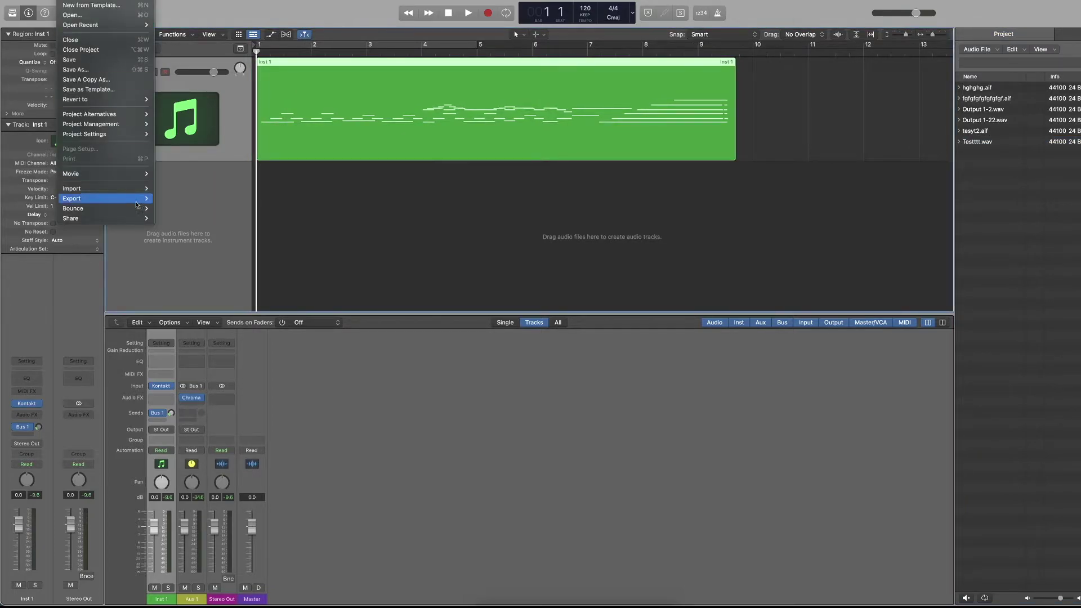
mouse_move(127, 209)
click(198, 244)
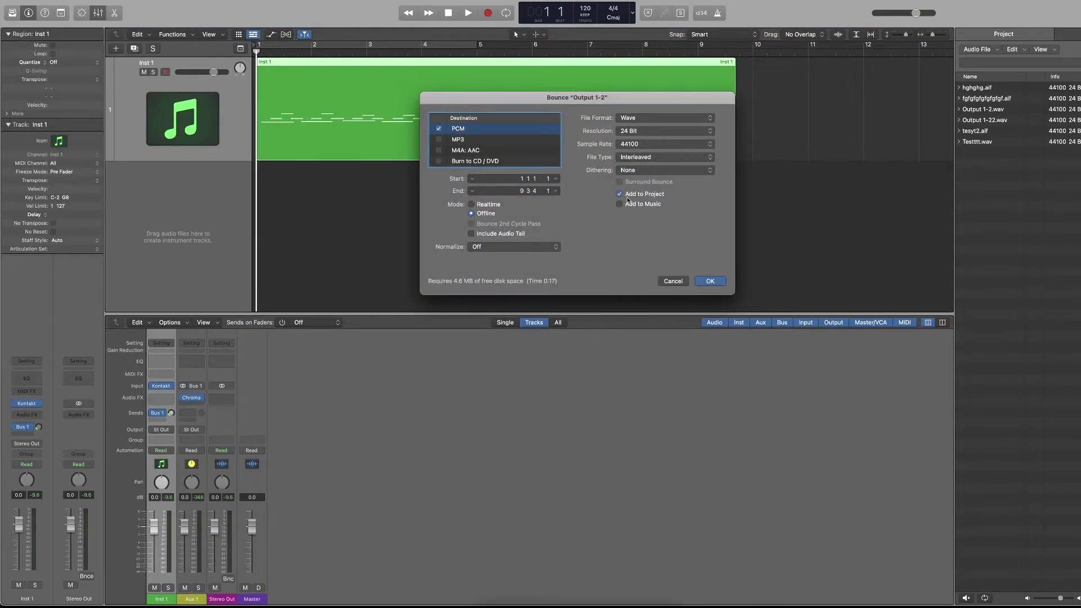
key(Return)
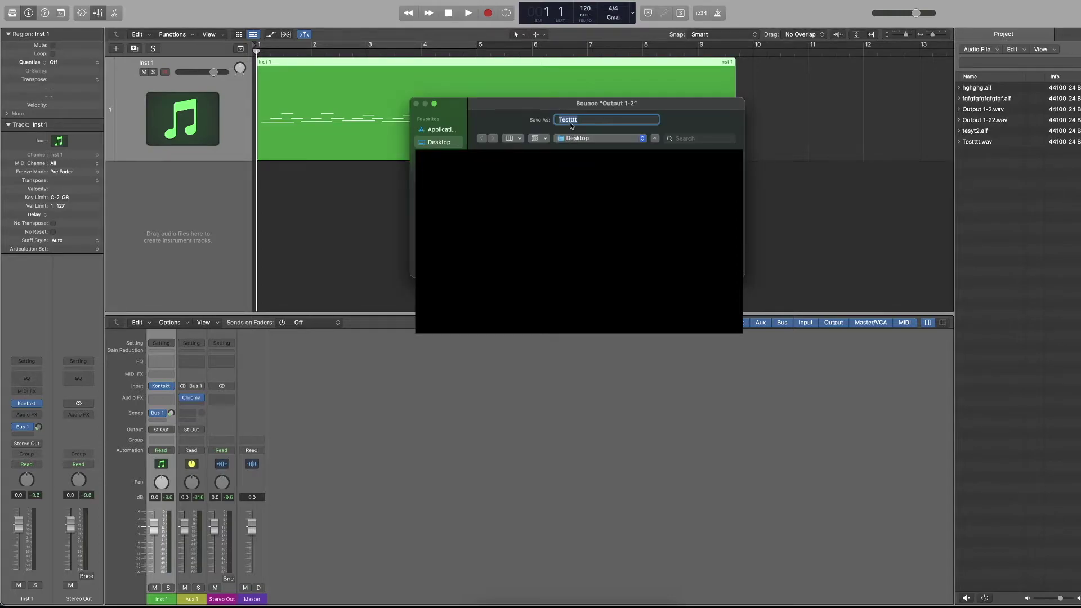
text(projectop)
key(BackSpace)
key(Return)
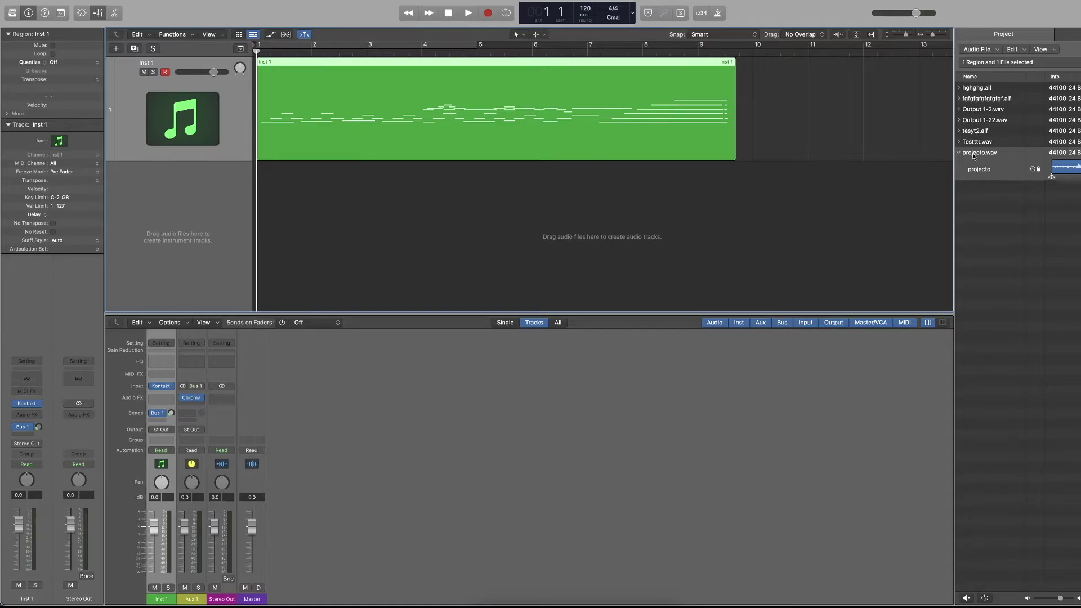
Place the projecto region from the project audio list at bar 1 on a new track below Inst 1 and start playback
click(991, 169)
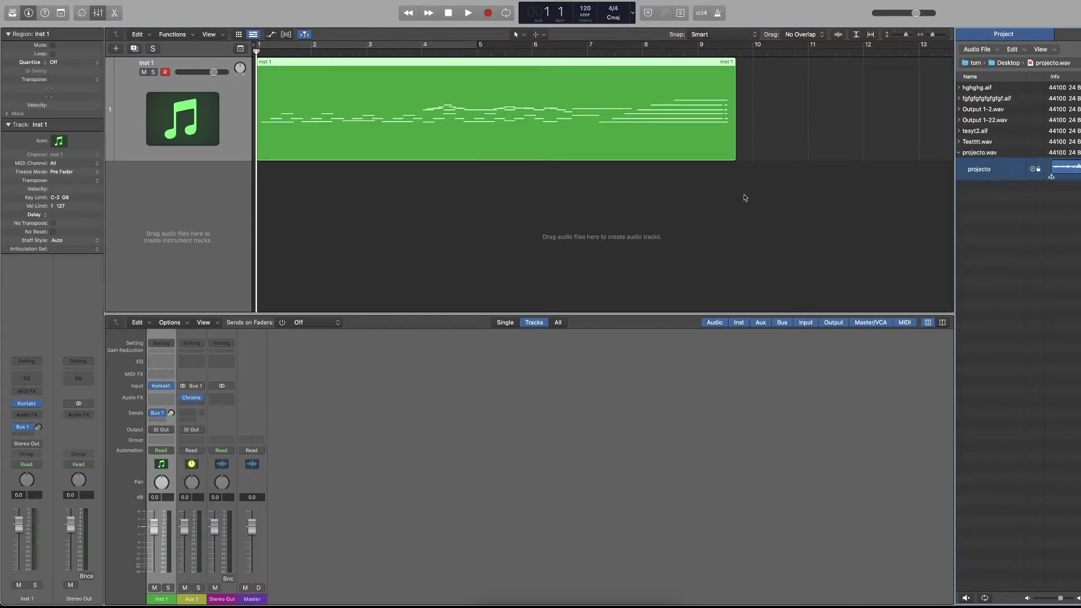
drag(943, 175, 311, 211)
key(space)
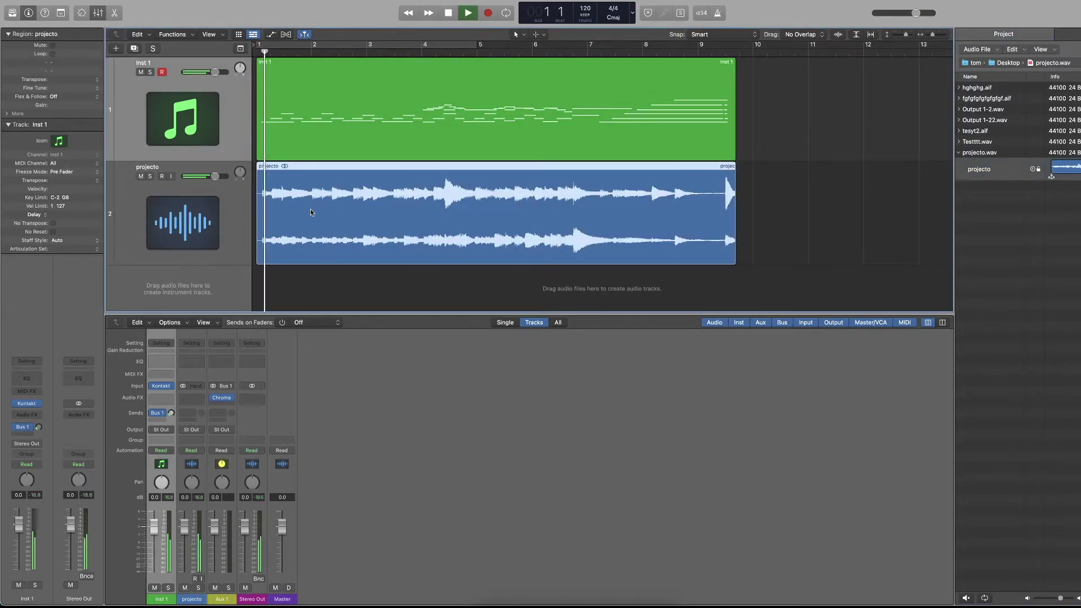
Mute Inst 1 and listen to the projecto bounce on its own from the start
key(ctrl+m)
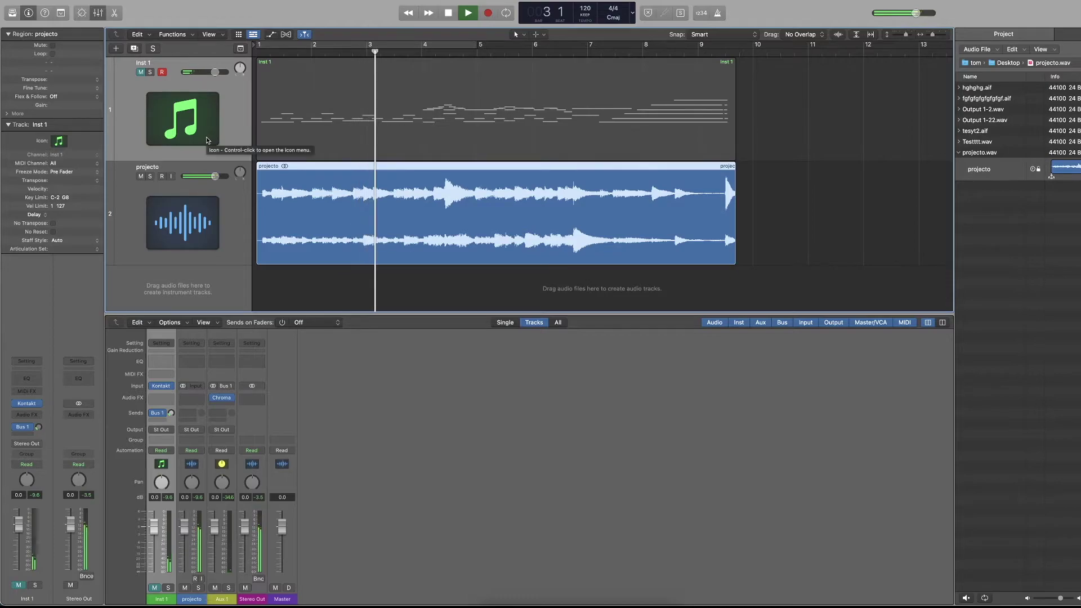
key(space)
key(Return)
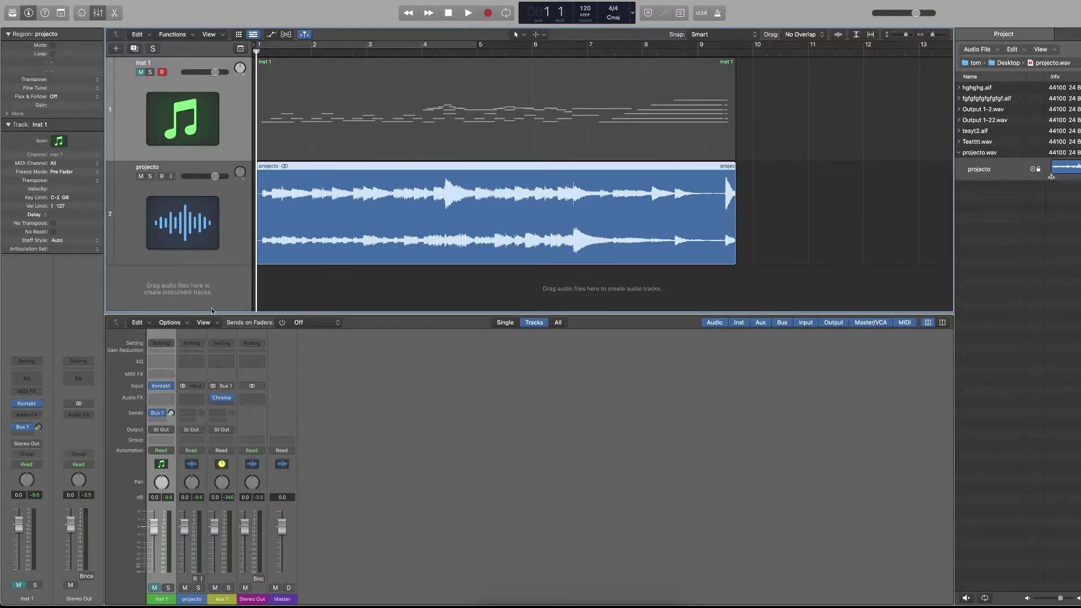
key(space)
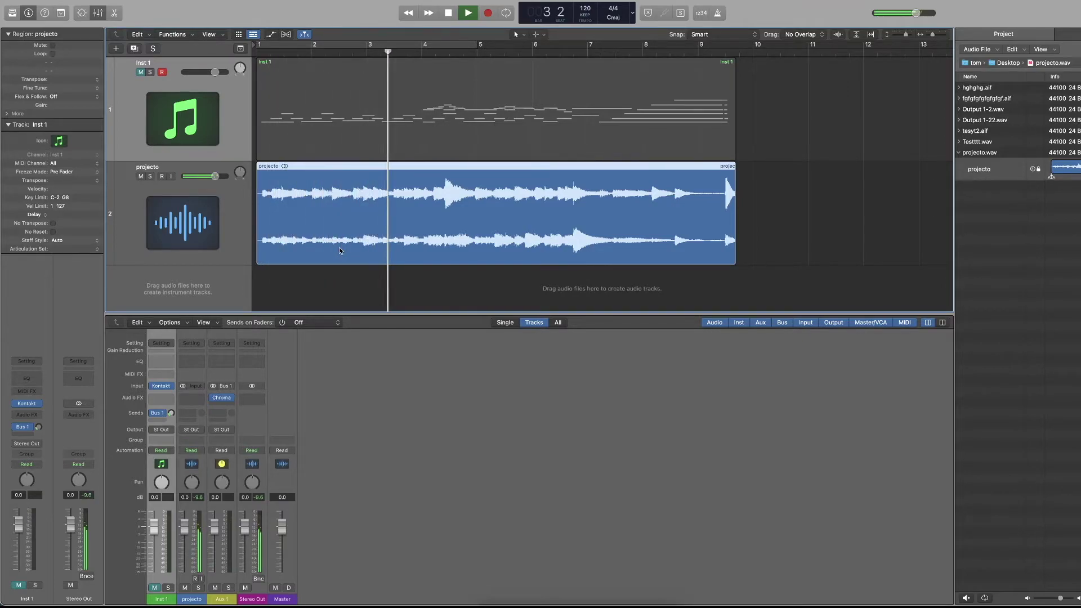
key(space)
Delete the projecto region and its track, and return to Inst 1 unmuted
key(Delete)
key(super+BackSpace)
click(191, 120)
Play from the start and raise Inst 1's Bus 1 send to about +3.7 dB during playback
key(Return)
key(space)
drag(171, 414, 176, 352)
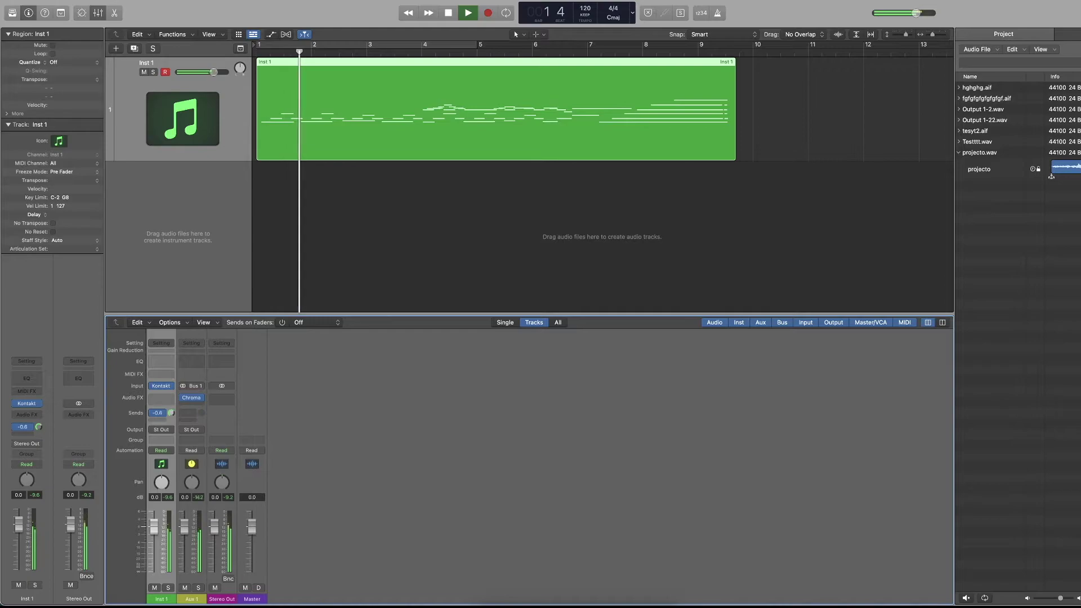
key(space)
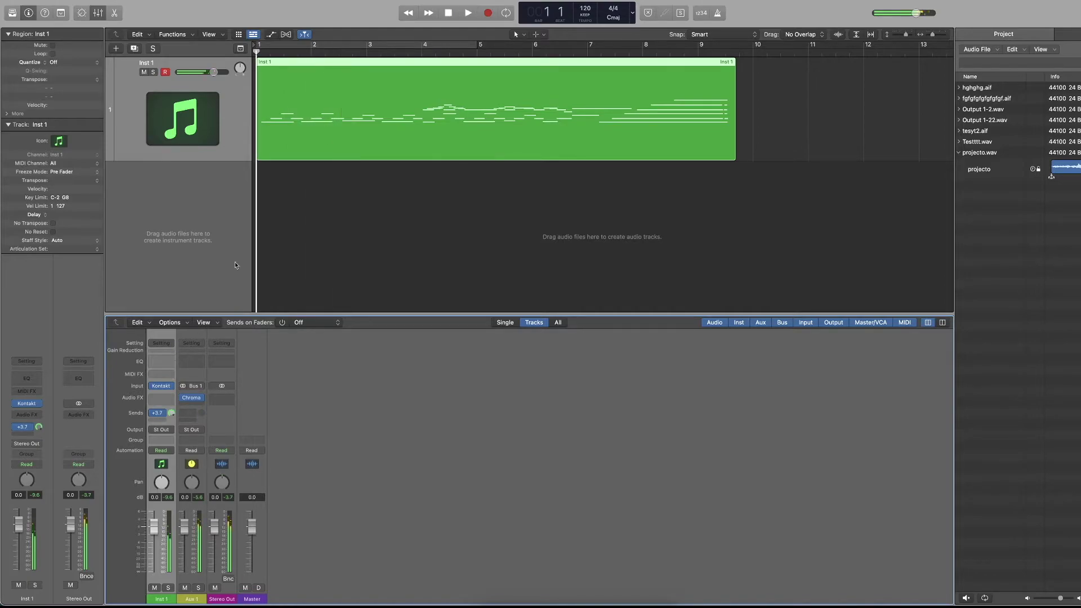
Bounce the project as a PCM Wave file named reverb on the Desktop, keeping Add to Project enabled
right_click(224, 132)
click(491, 238)
key(super+b)
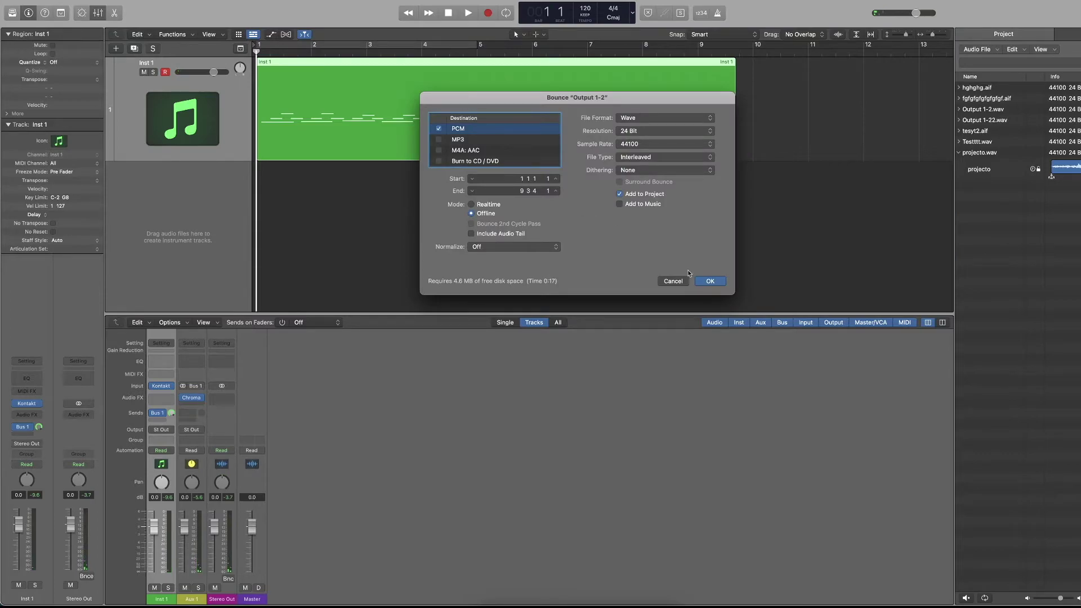
click(709, 281)
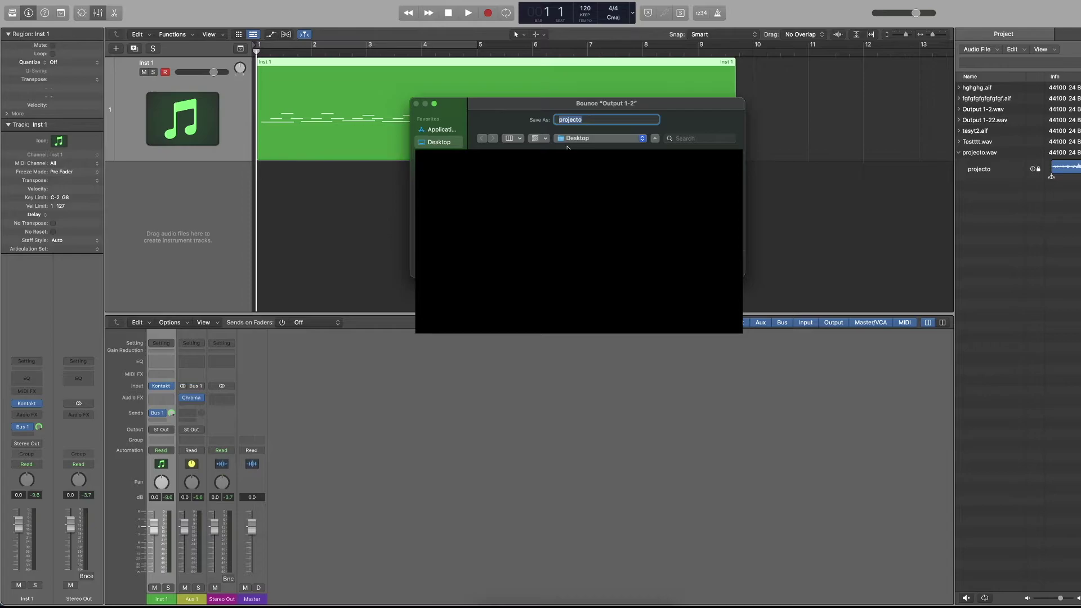
text(reverb)
key(Return)
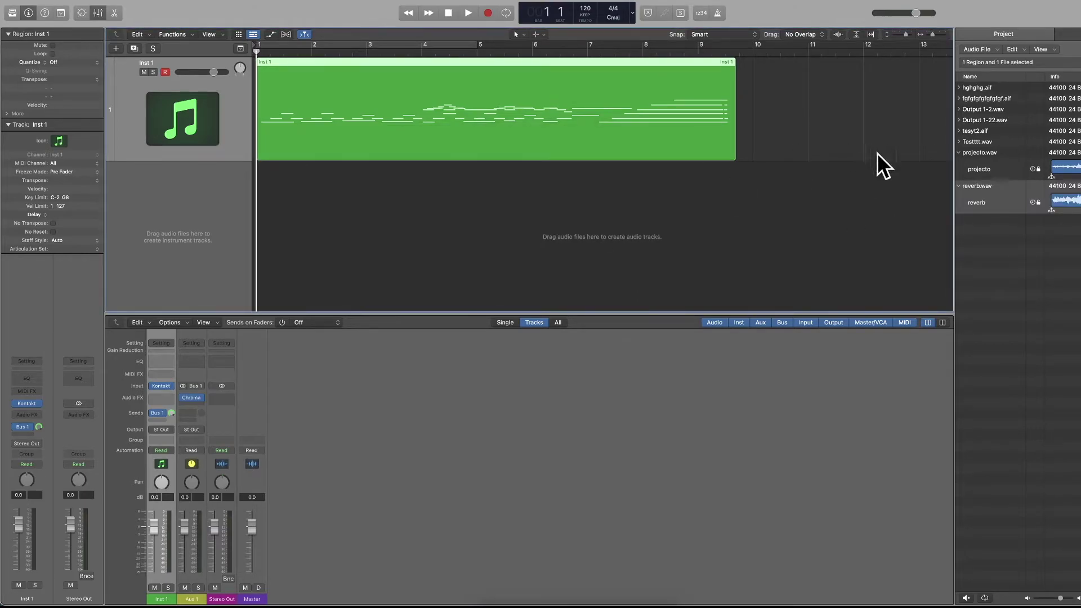
Place the reverb region at bar 1 on a new audio track below Inst 1 and mute Inst 1
click(960, 153)
drag(1007, 178, 261, 197)
click(128, 73)
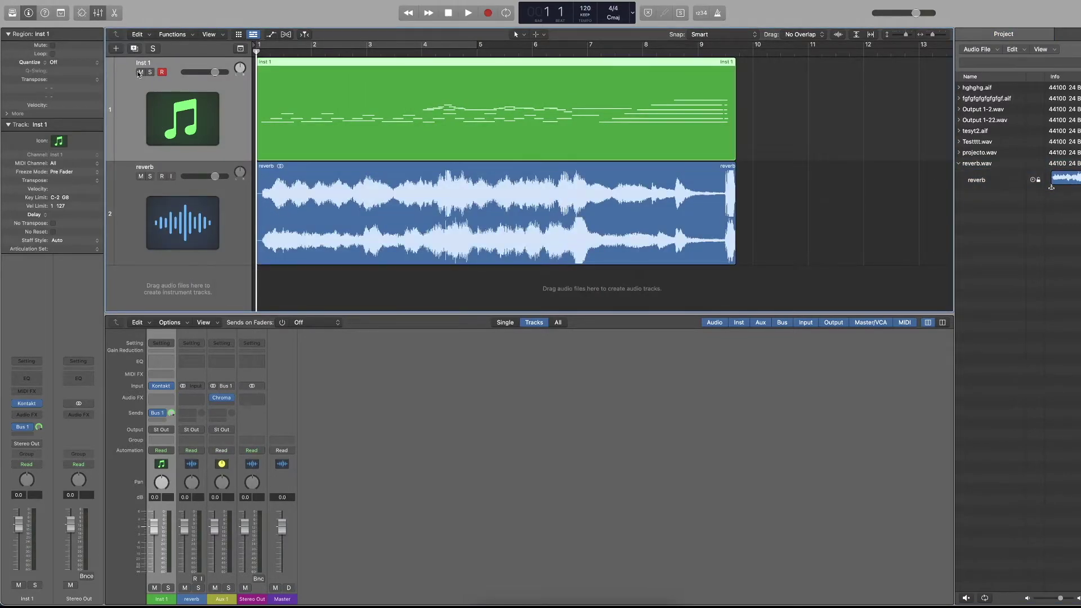
click(141, 72)
Lower Inst 1's Bus 1 send to about -36.8 dB and play the reverb track to hear the bounced reverb
drag(171, 413, 171, 421)
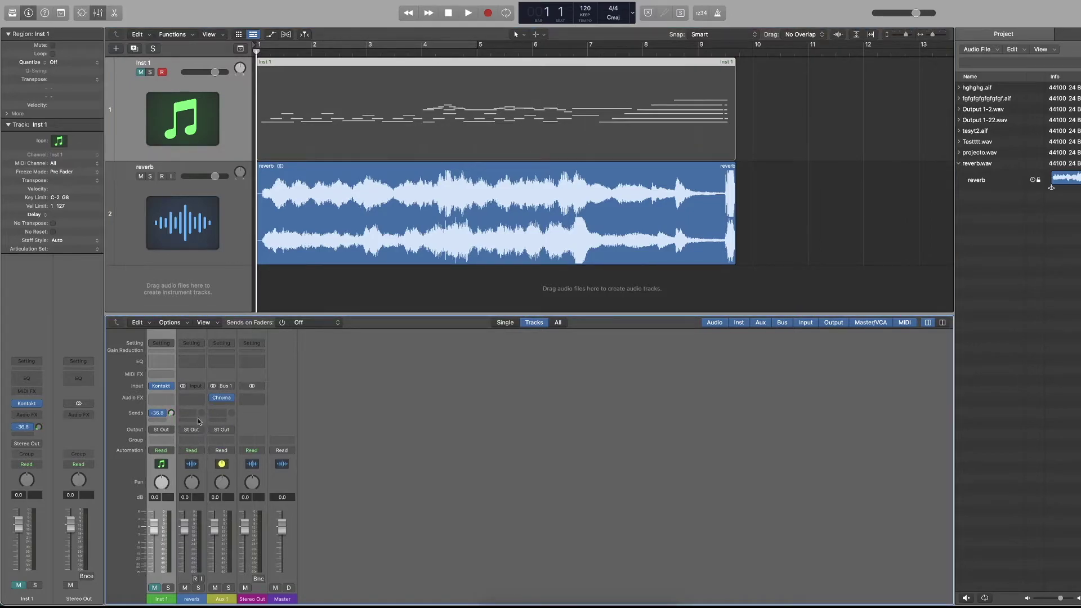
click(203, 254)
key(space)
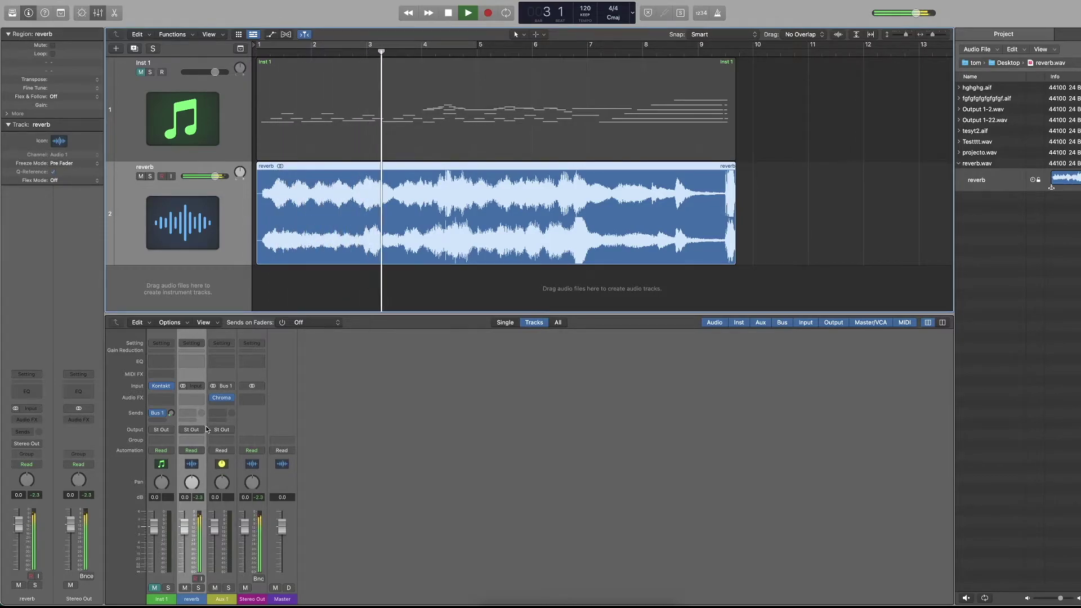
key(space)
Delete the reverb region and its track, and unmute Inst 1
key(Delete)
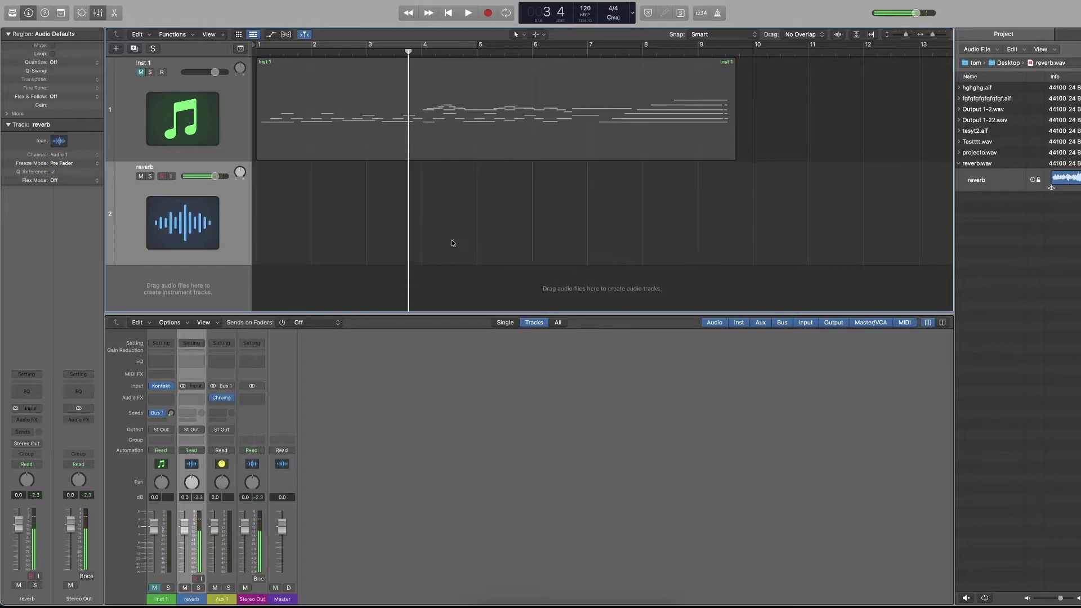
key(super+BackSpace)
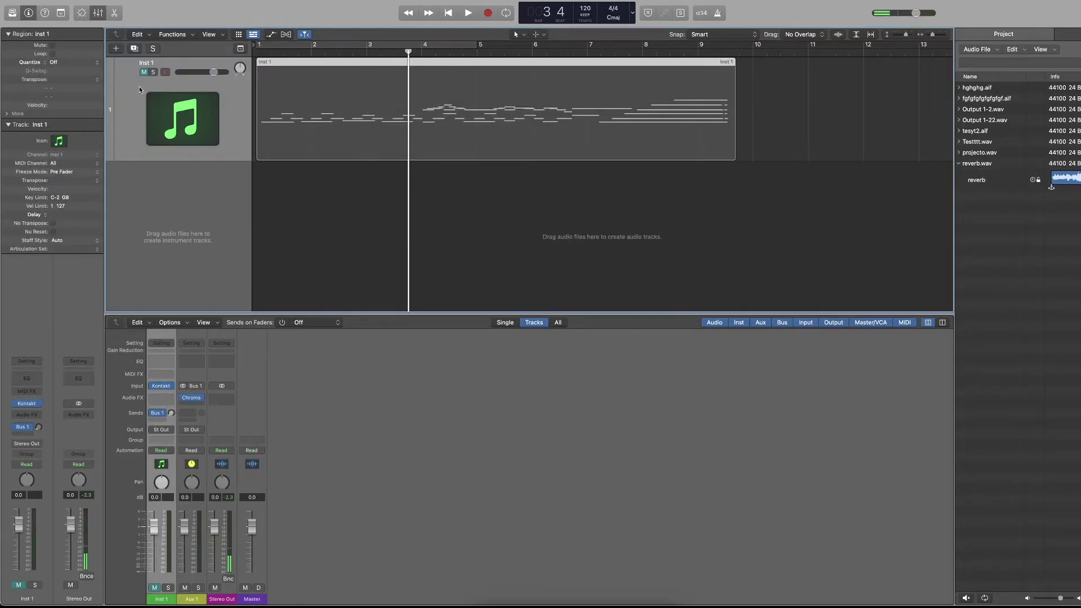
click(144, 72)
Raise Inst 1's Bus 1 send to about -20.6 dB and collapse the reverb.wav entry in the project audio list
drag(170, 414, 170, 401)
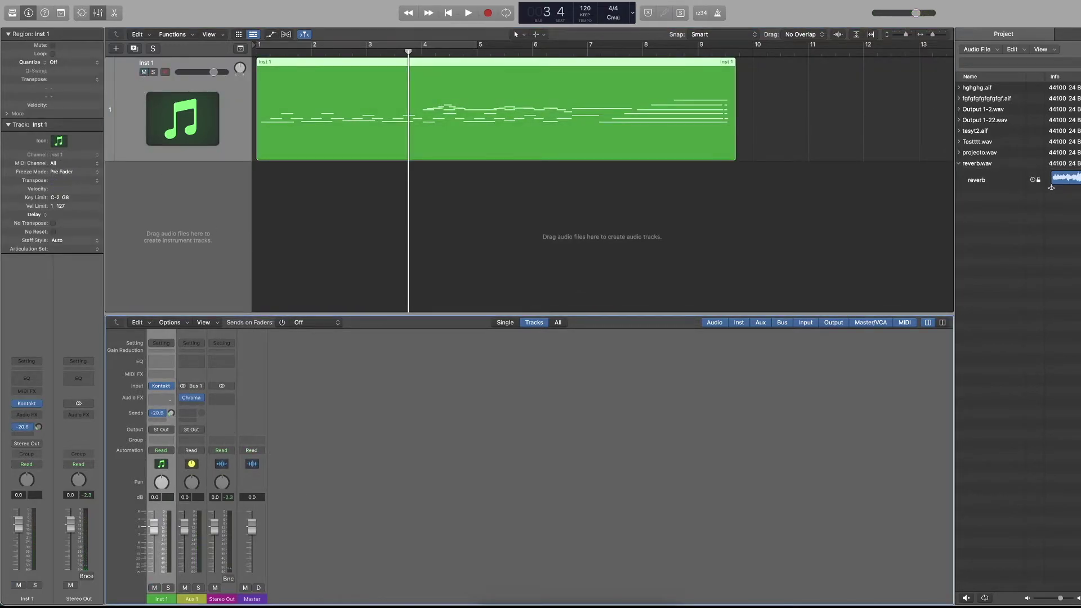
click(959, 163)
Check the start and end range offered by the project bounce with no region selected, and cancel the bounce
click(471, 177)
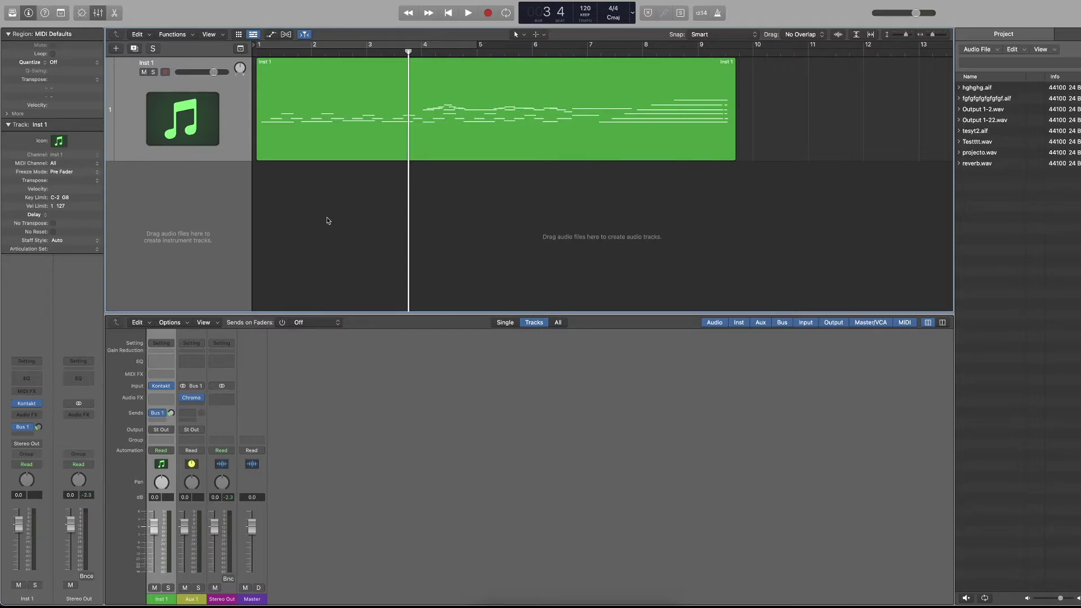
key(super+b)
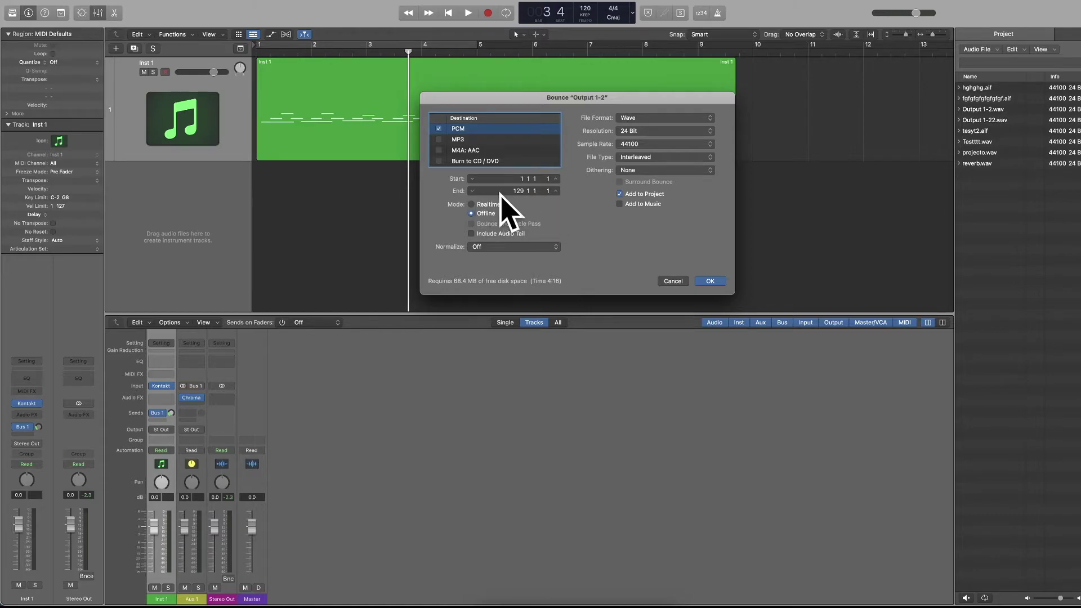
click(672, 281)
Shorten the project by moving its end-of-project marker to 118 4 4 1
scroll(572, 187, right, 15)
scroll(572, 186, right, 15)
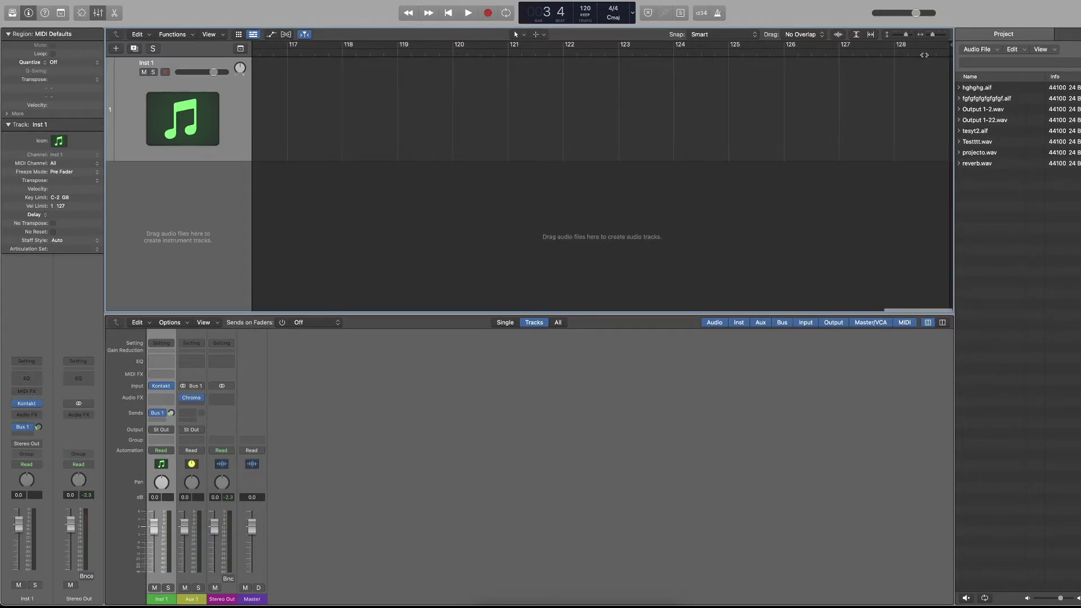
drag(923, 55, 881, 53)
drag(442, 66, 396, 66)
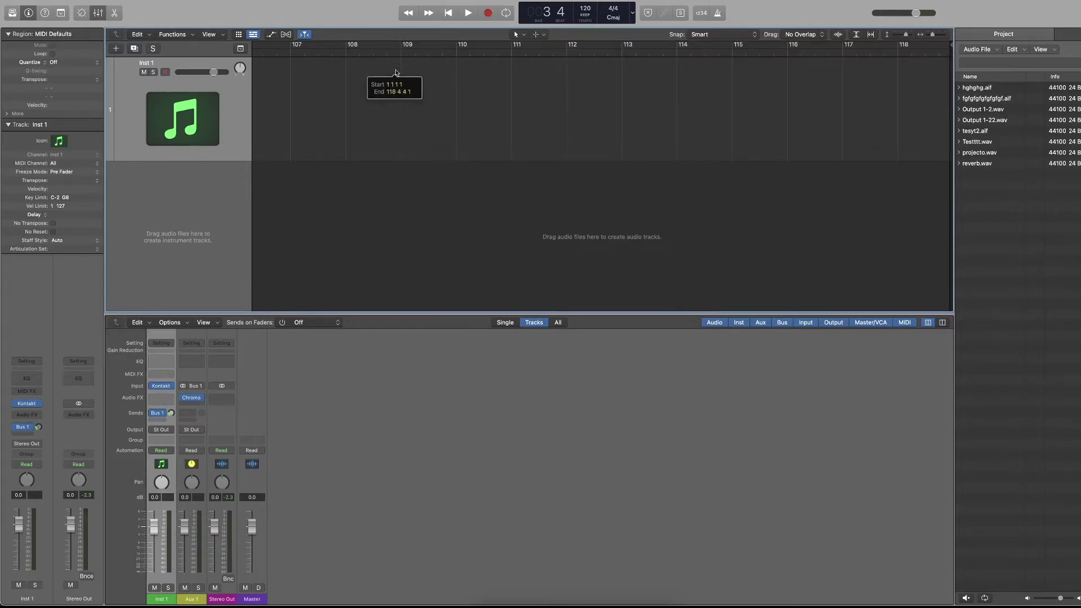
scroll(455, 118, left, 15)
scroll(455, 118, left, 20)
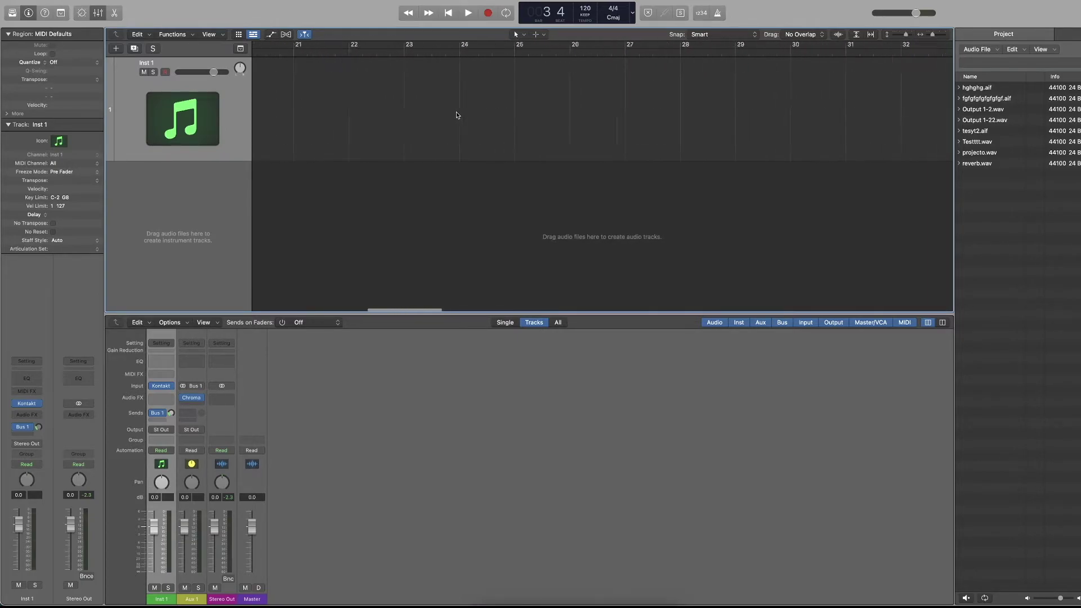
Duplicate the Inst 1 track twice to create two more instrument tracks with the same settings
drag(824, 259, 335, 87)
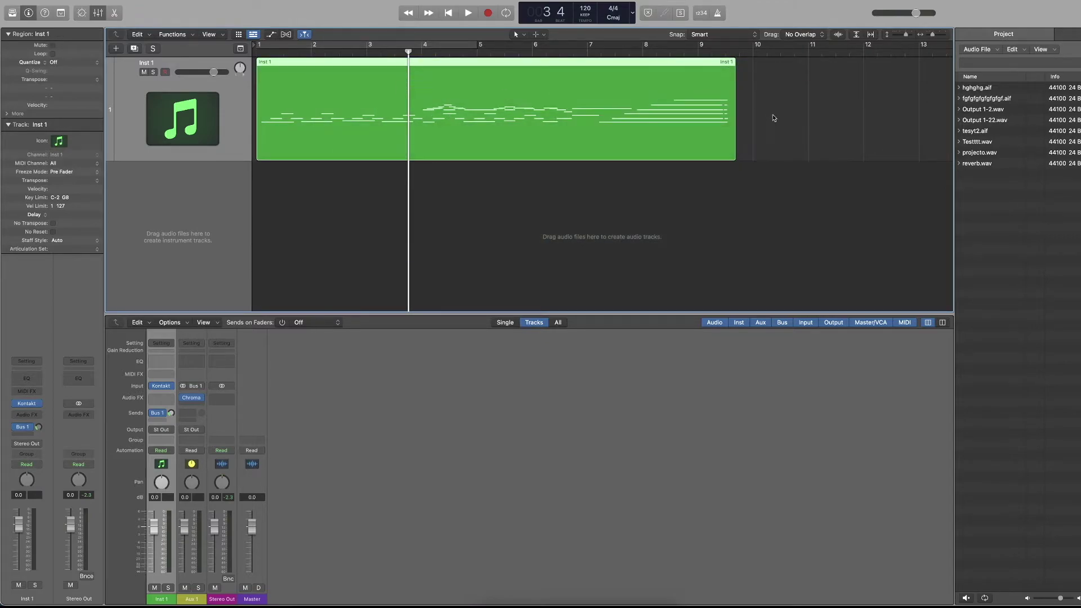
click(498, 190)
click(177, 102)
key(super+d)
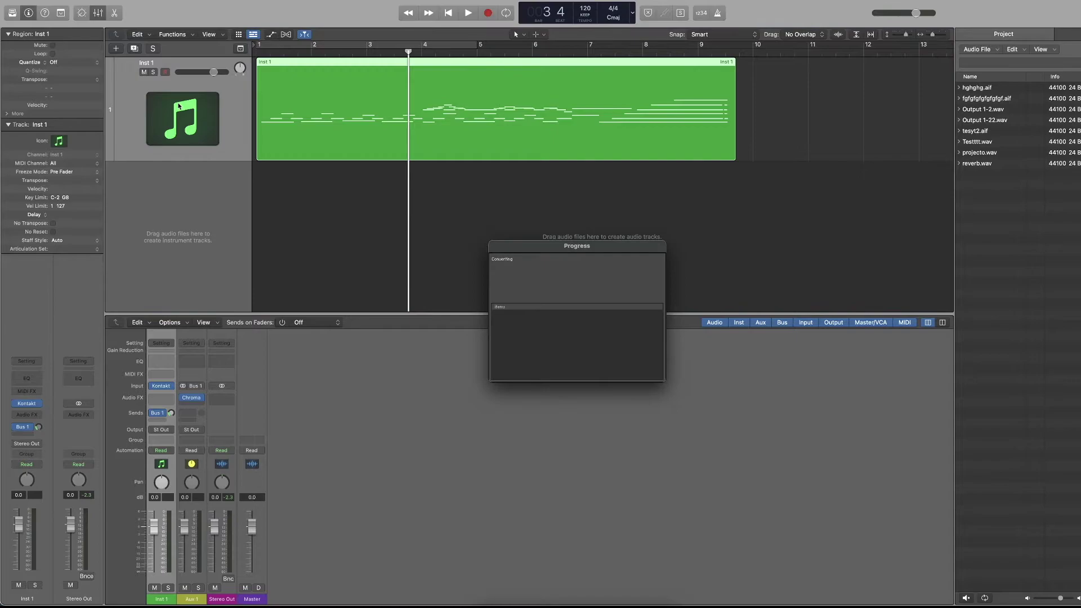
key(super+d)
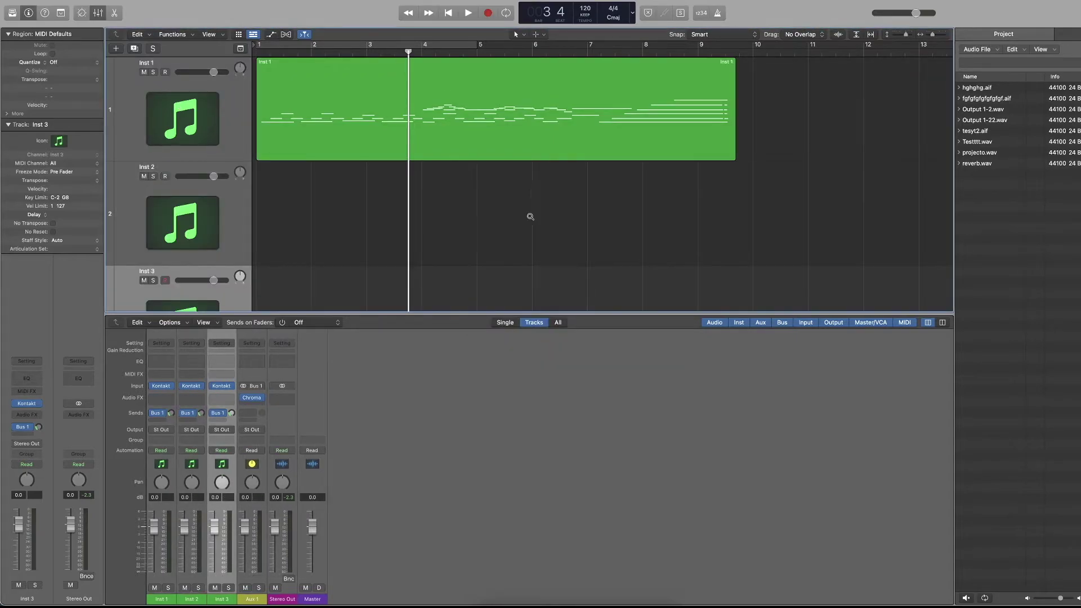
Copy the Inst 1 region to about bar 10 on Inst 1, about bars 4 and 13 on Inst 2, and about bar 10 on Inst 3
ctrl+alt+click(530, 216)
scroll(530, 217, up, 2)
scroll(530, 217, down, 5)
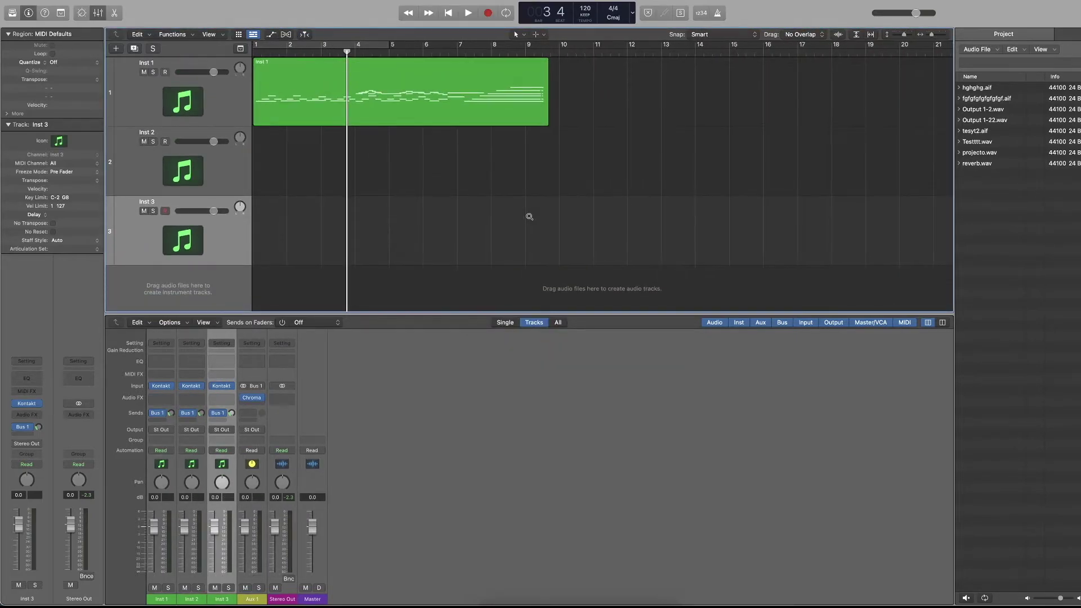
scroll(529, 217, left, 3)
drag(357, 106, 430, 168)
drag(430, 167, 549, 89)
click(779, 94)
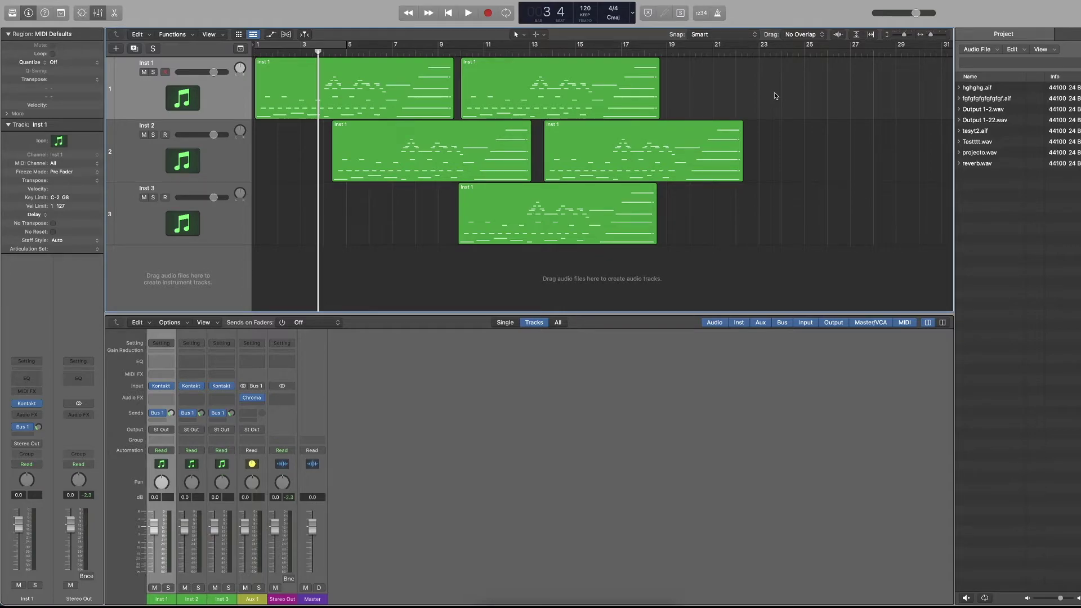
Select all five MIDI regions, check the start and end range of the project bounce against them, and cancel
drag(767, 86, 305, 209)
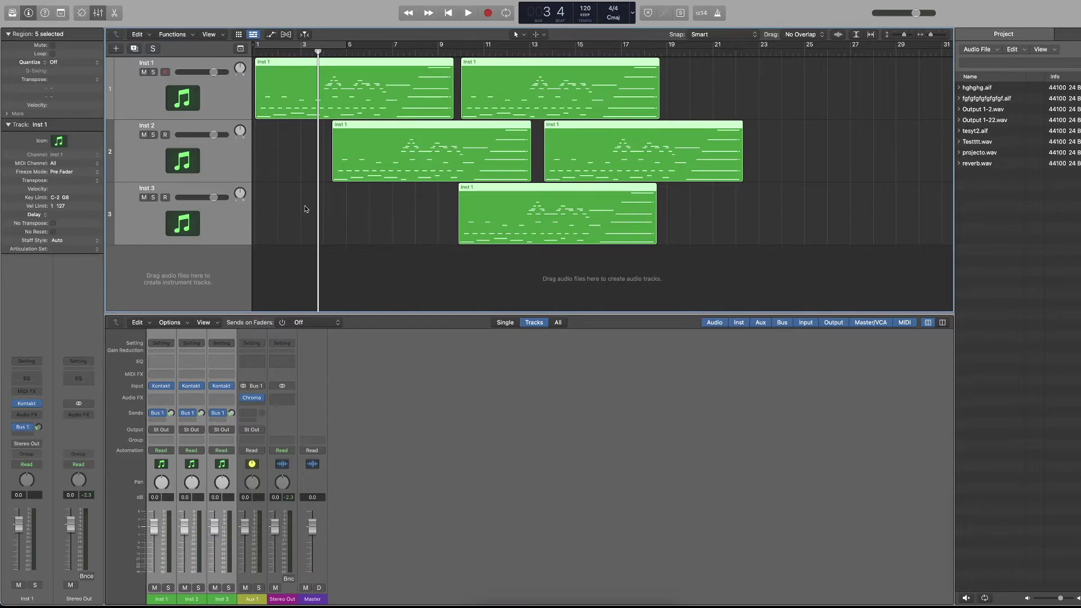
key(super+b)
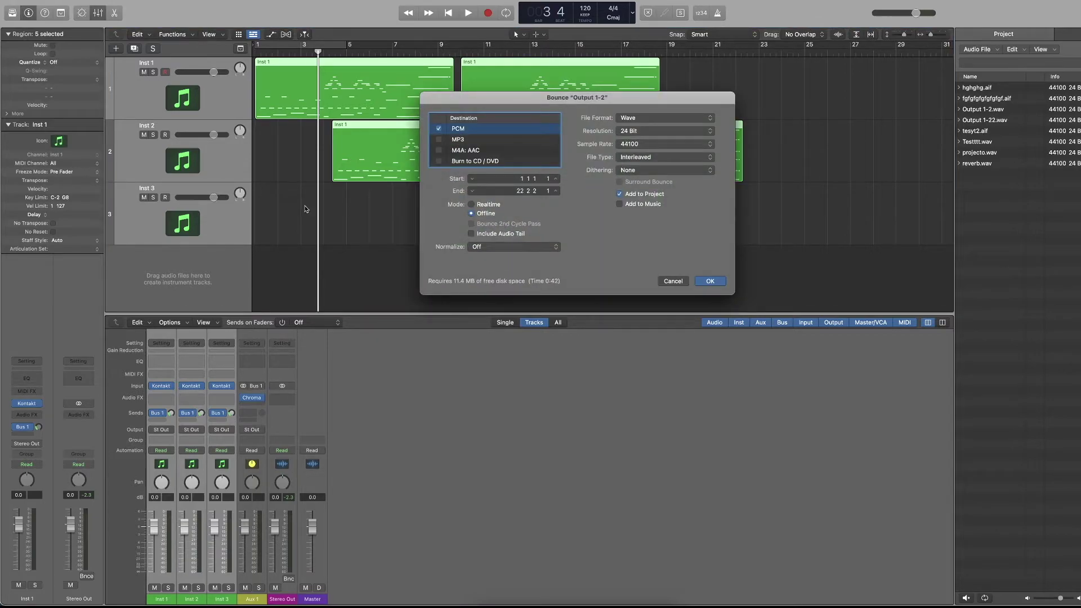
drag(600, 98, 516, 95)
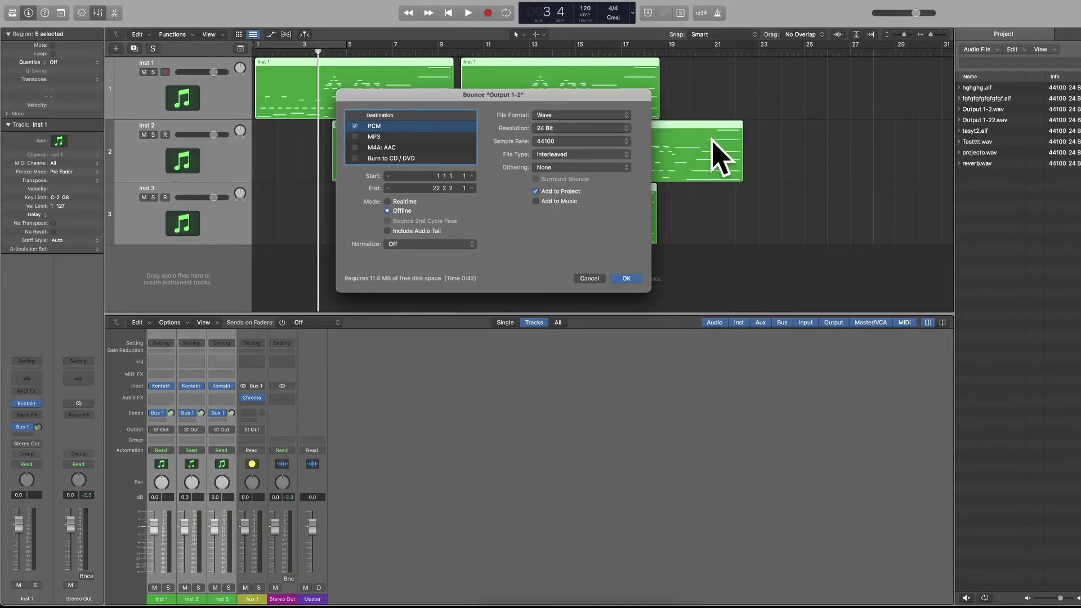
click(588, 279)
Select every MIDI region except the last one on Inst 2, check the project bounce range against the selection, and cancel
click(679, 225)
drag(532, 262, 388, 93)
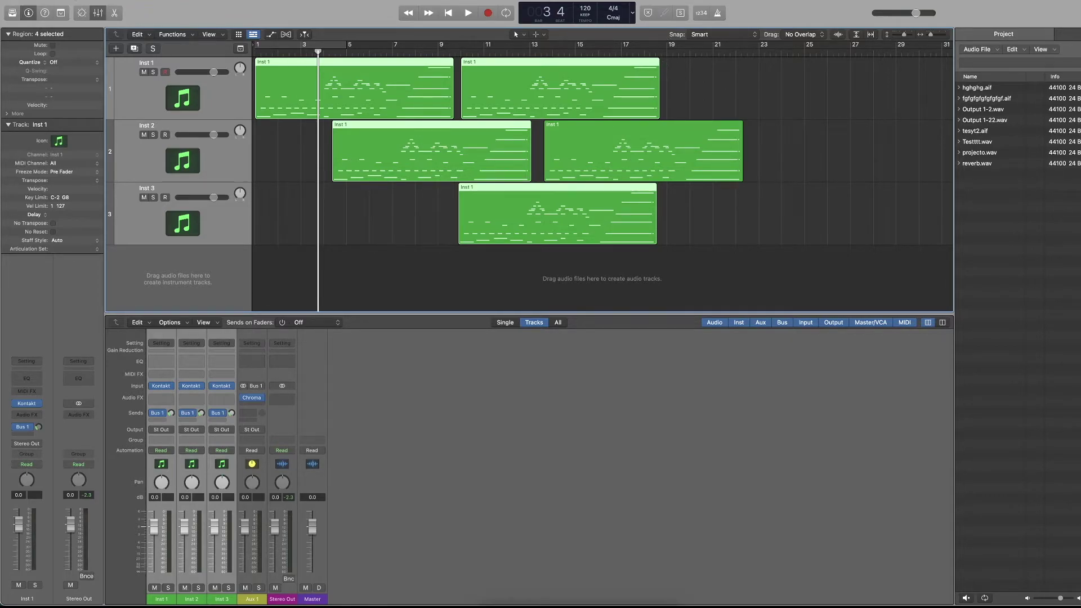
key(super+b)
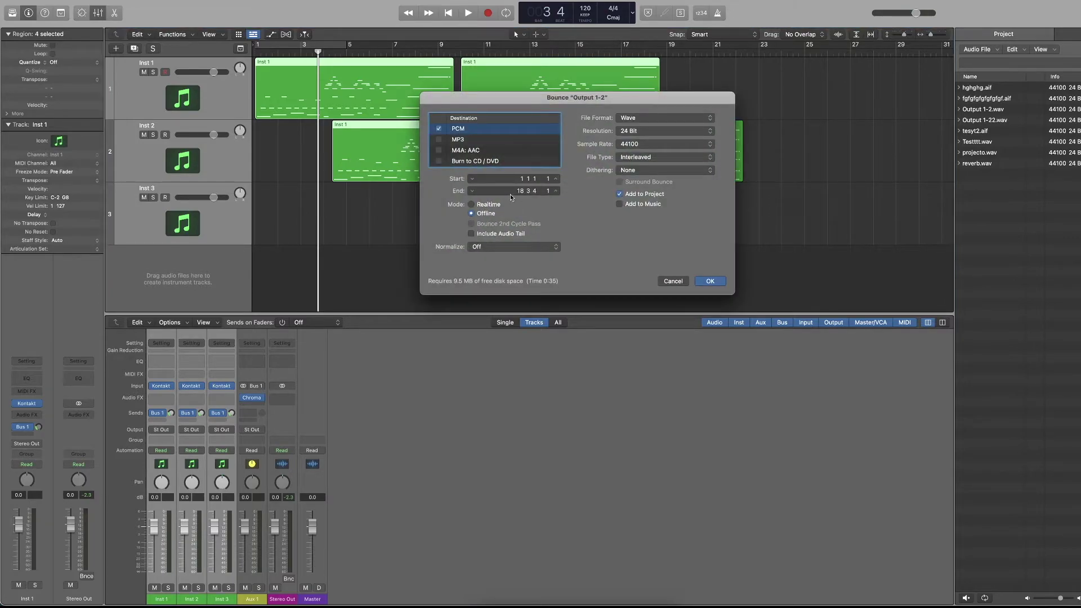
drag(660, 98, 634, 100)
click(640, 281)
Delete the copied MIDI regions and remove the Inst 2 and Inst 3 tracks, leaving only the original Inst 1 region
drag(725, 231, 488, 151)
key(Delete)
click(492, 90)
key(Delete)
click(212, 162)
key(super+BackSpace)
key(super+BackSpace)
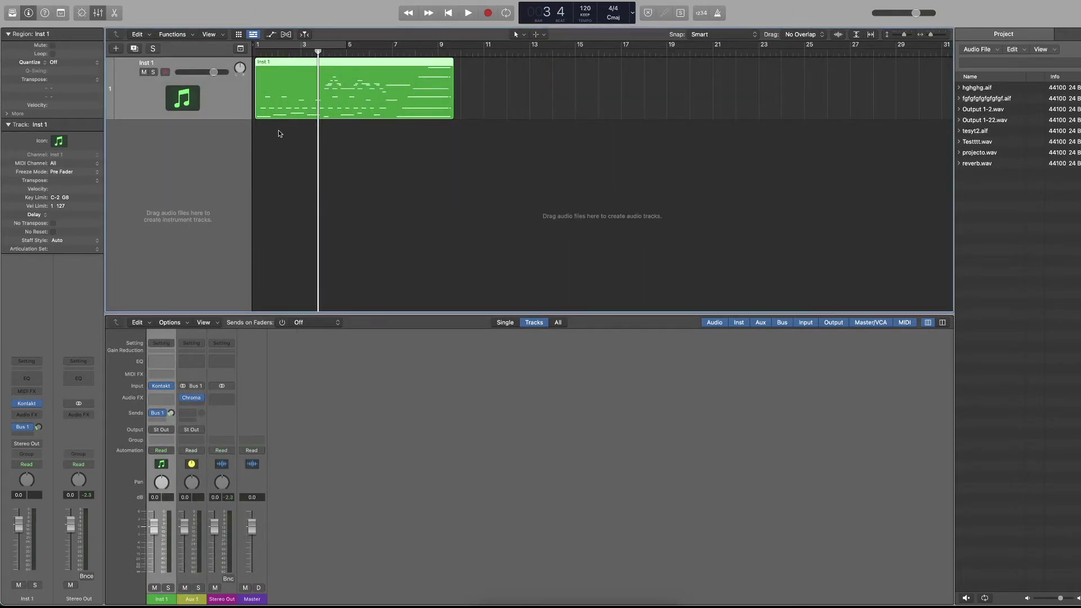
Trim the end of the Inst 1 region to about 9 3 2 1
scroll(336, 147, up, 2)
scroll(336, 148, up, 5)
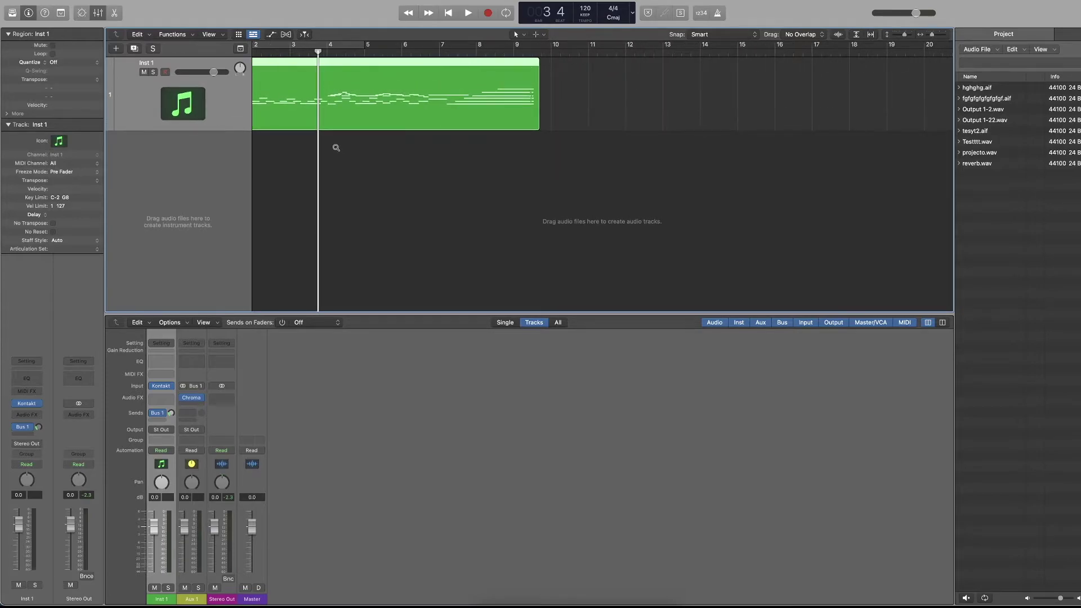
scroll(336, 147, down, 3)
scroll(336, 148, up, 2)
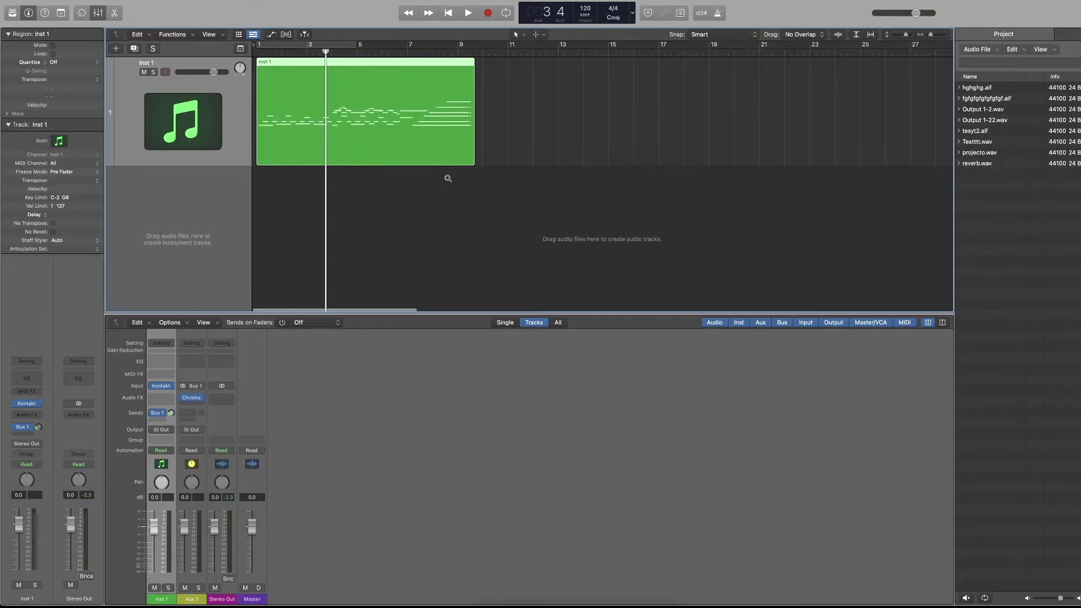
scroll(446, 174, up, 3)
scroll(448, 181, down, 2)
scroll(447, 180, up, 4)
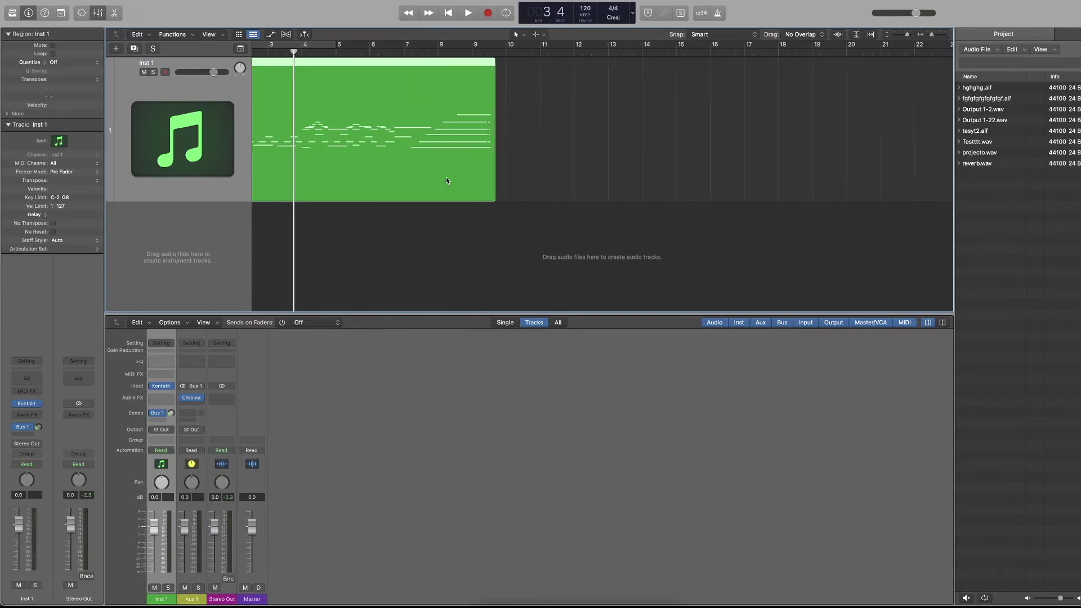
scroll(446, 180, up, 1)
scroll(447, 180, up, 1)
scroll(448, 180, down, 2)
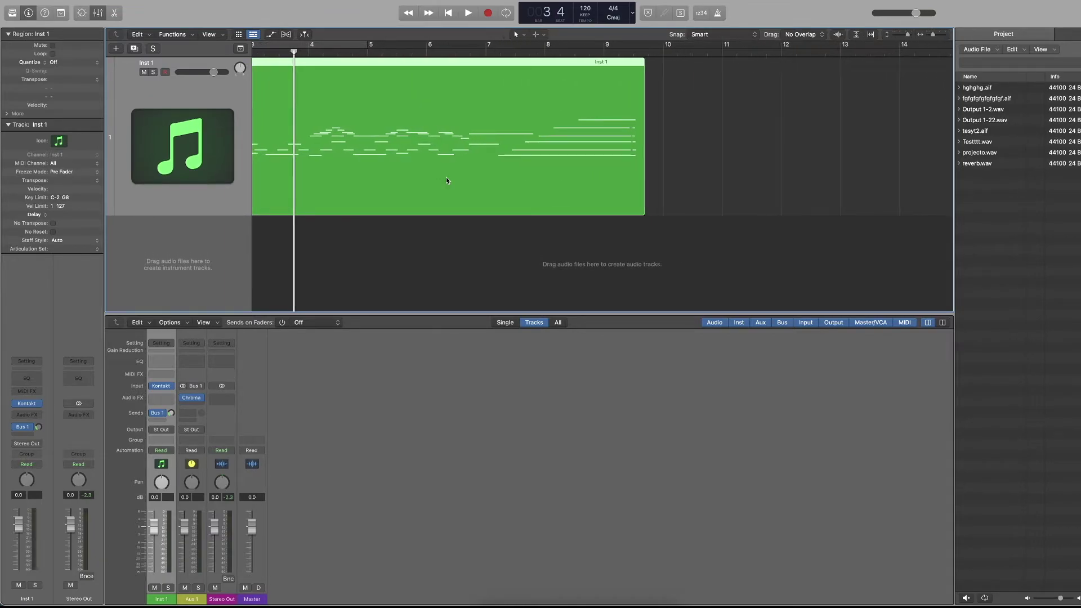
click(871, 178)
drag(778, 131, 447, 216)
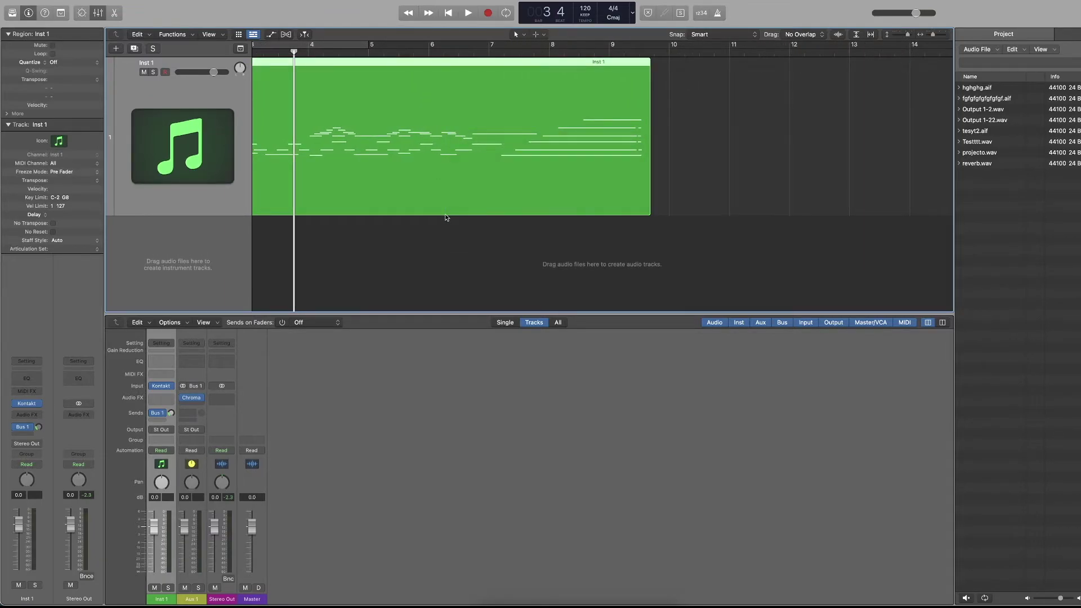
drag(649, 215, 642, 215)
click(677, 208)
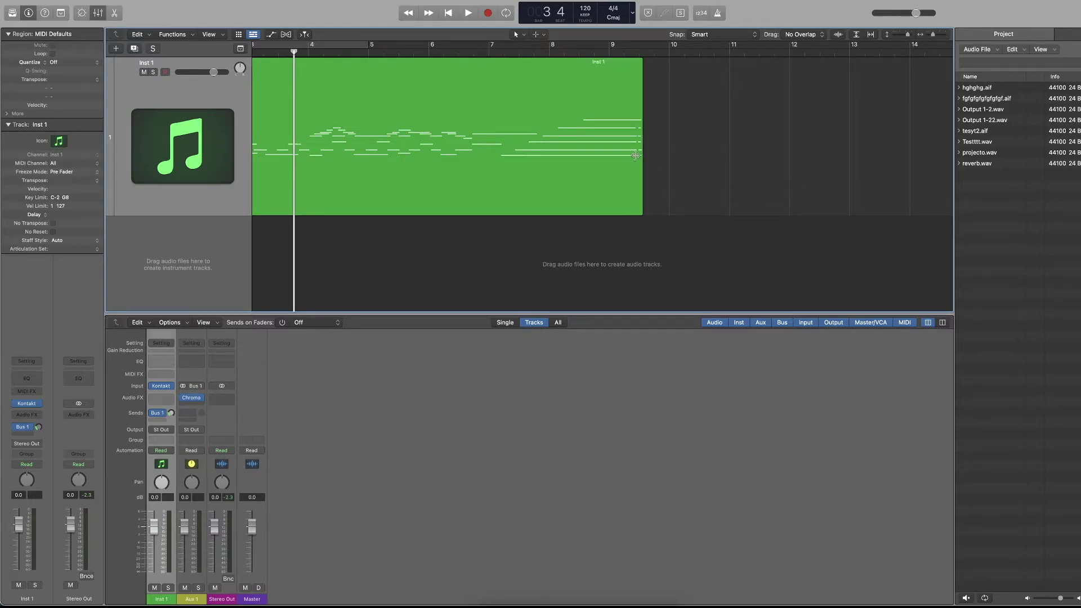
Bounce the selected Inst 1 region in Realtime mode with Include Audio Tail enabled, saving it to the Desktop as realtiumer
drag(703, 182, 336, 145)
key(super+b)
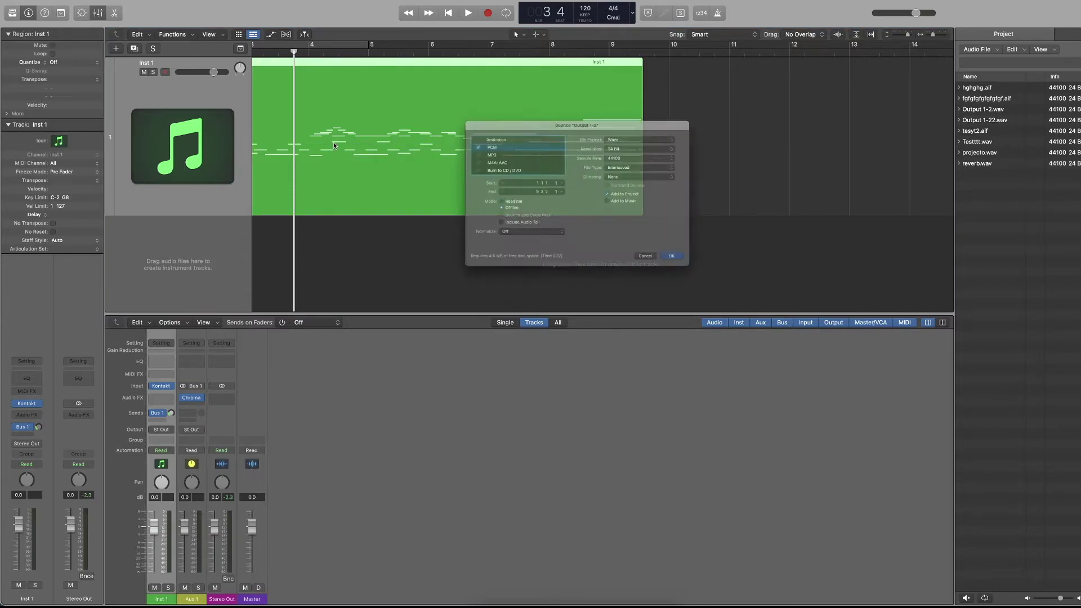
click(471, 234)
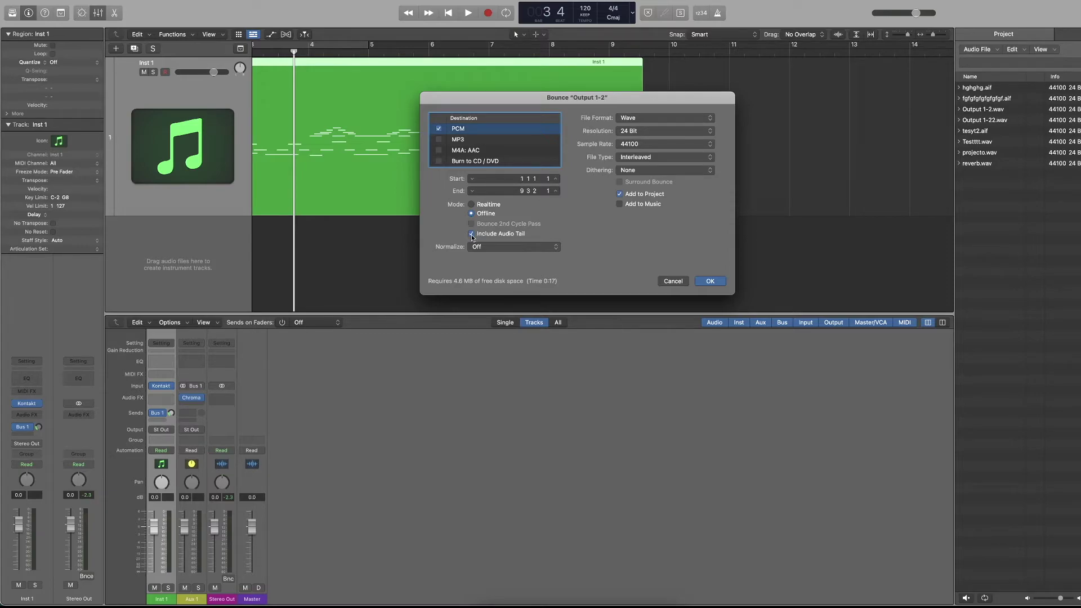
click(472, 205)
click(710, 280)
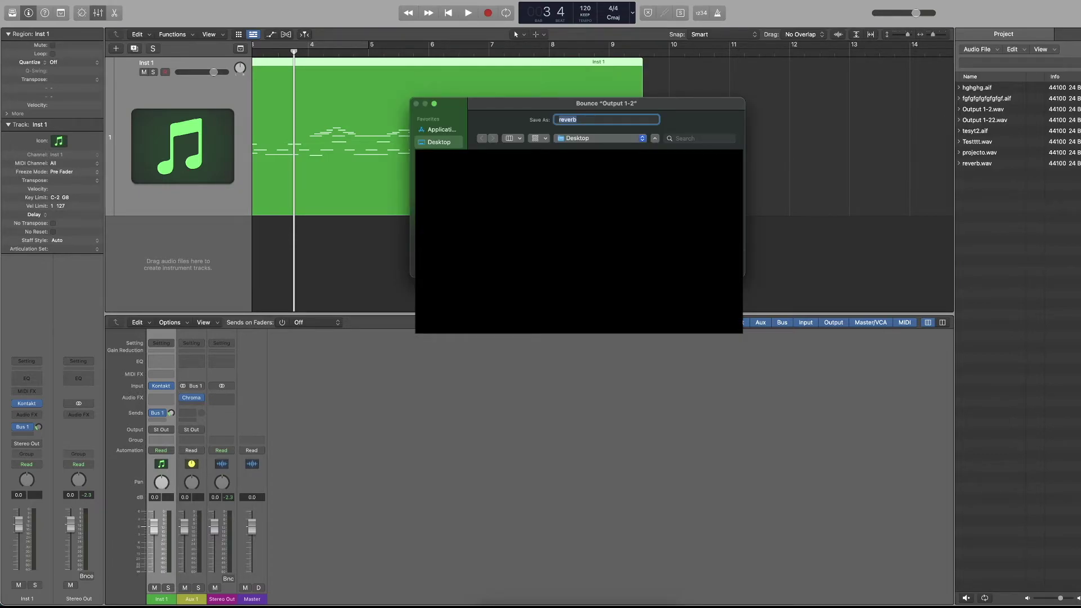
text(realtiumer)
key(Return)
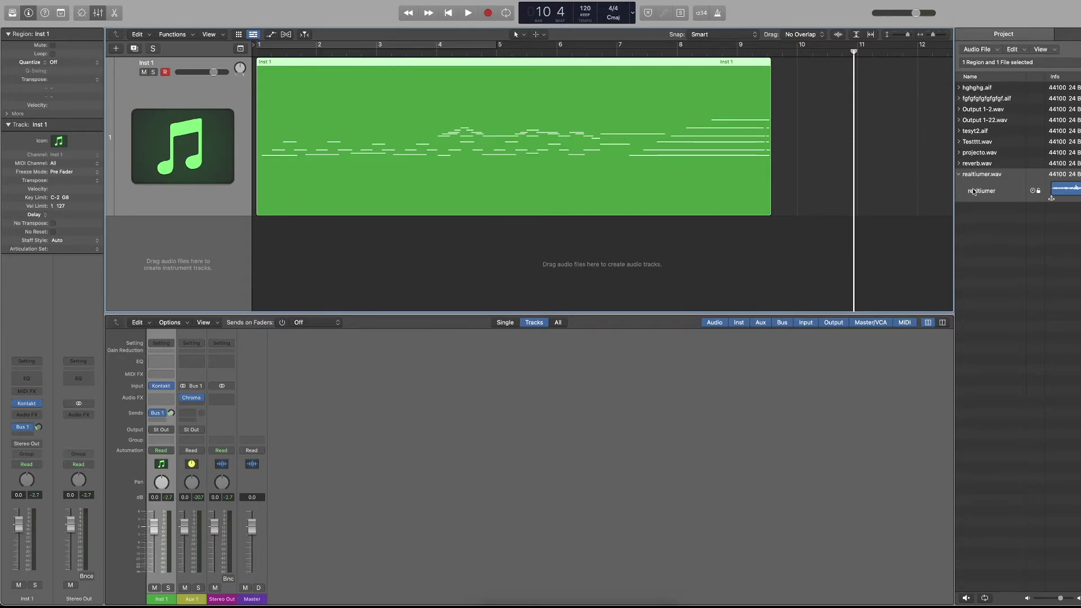
Place the realtiumer bounce on a new audio track at bar 1 and mute Inst 1
drag(1076, 192, 308, 254)
scroll(164, 99, up, 1)
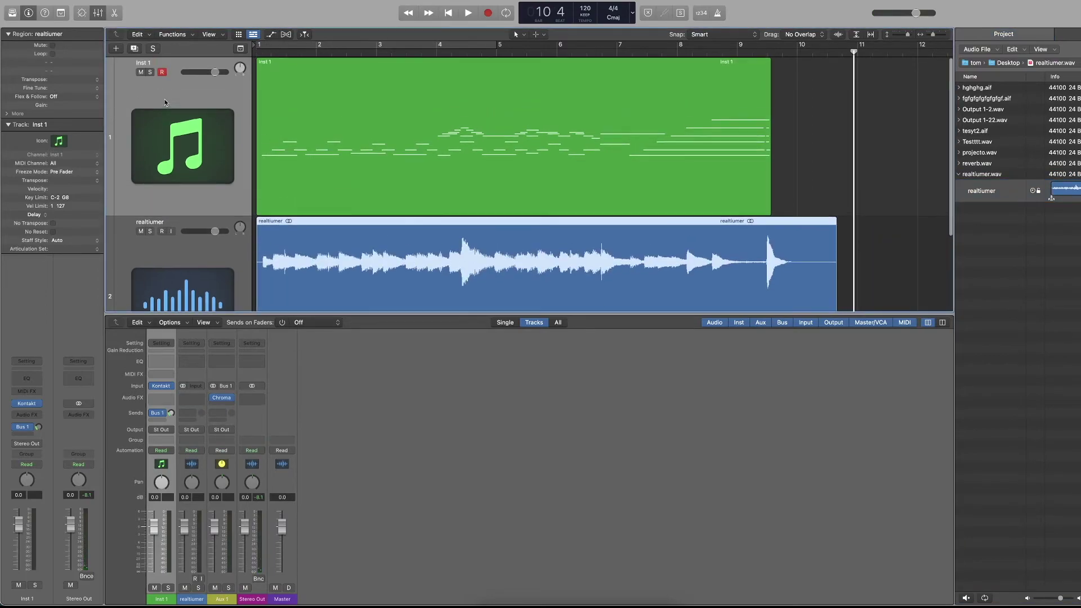
click(140, 72)
Play the realtiumer bounce from its beginning and around its ending near bar 9
scroll(416, 157, down, 1)
key(Return)
key(space)
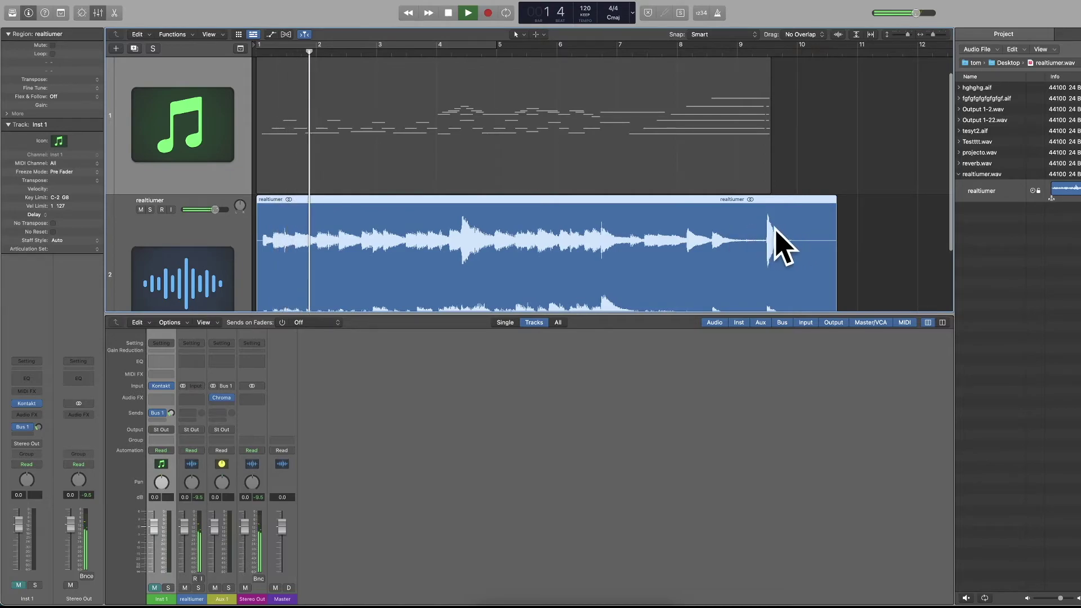
click(747, 55)
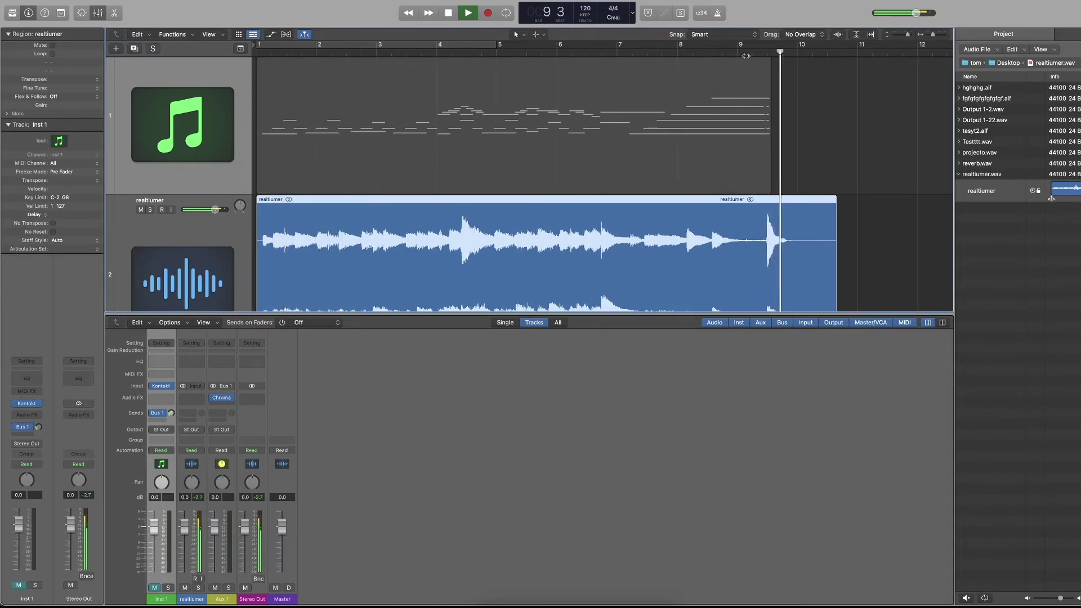
key(space)
Delete the realtiumer region and its audio track, collapse its entry in the project's audio list, and unmute Inst 1
click(202, 269)
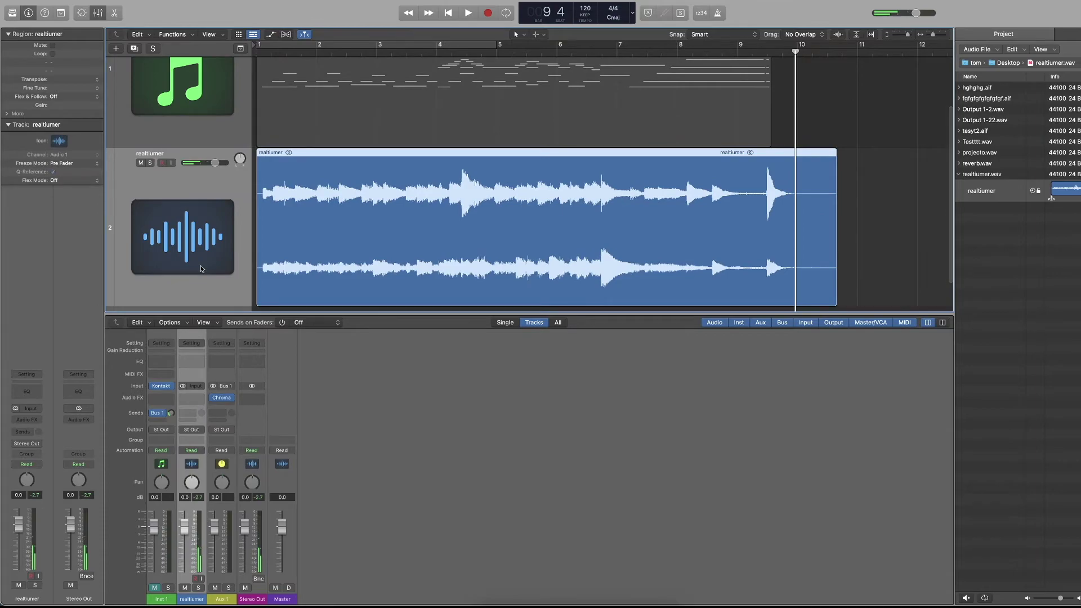
key(BackSpace)
key(BackSpace)
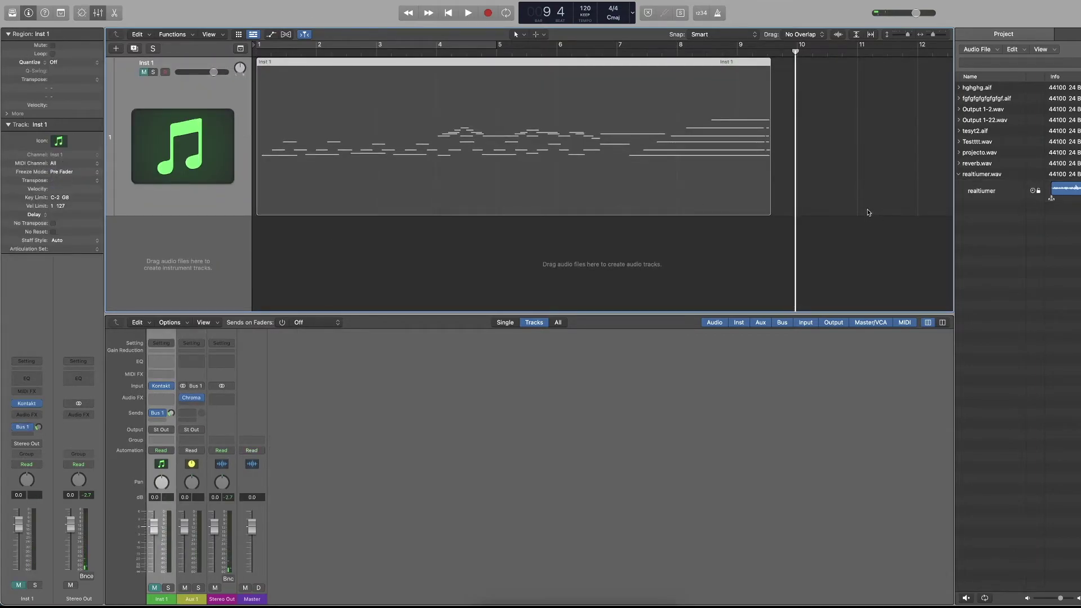
click(958, 175)
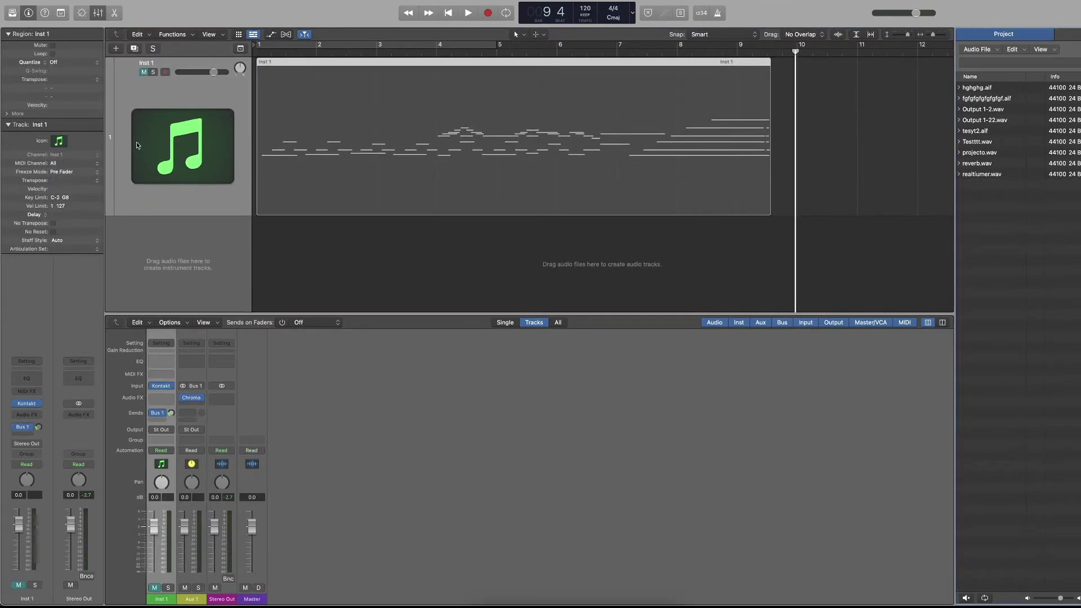
click(143, 73)
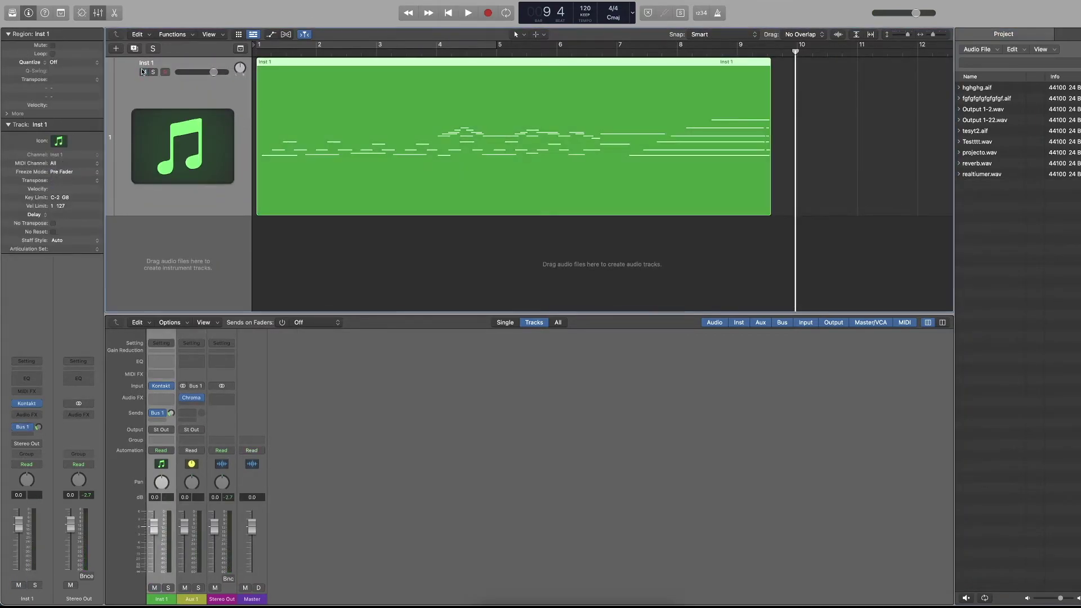
With no region selected, bounce the project in Realtime mode with Bounce 2nd Cycle Pass and Include Audio Tail, named 2ndcycle
click(329, 226)
key(super+b)
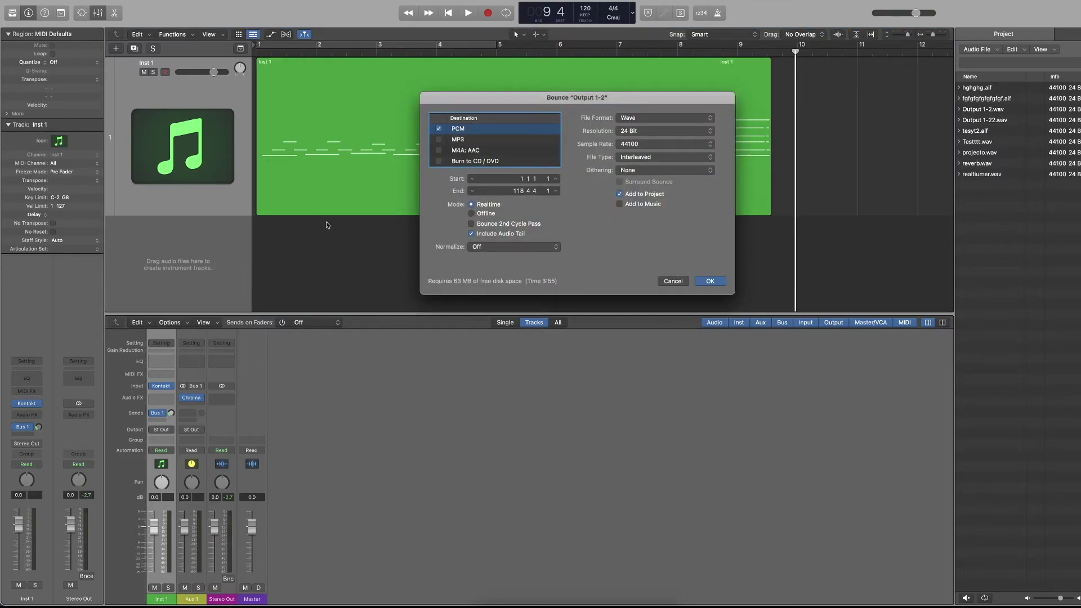
click(472, 213)
click(471, 205)
click(712, 280)
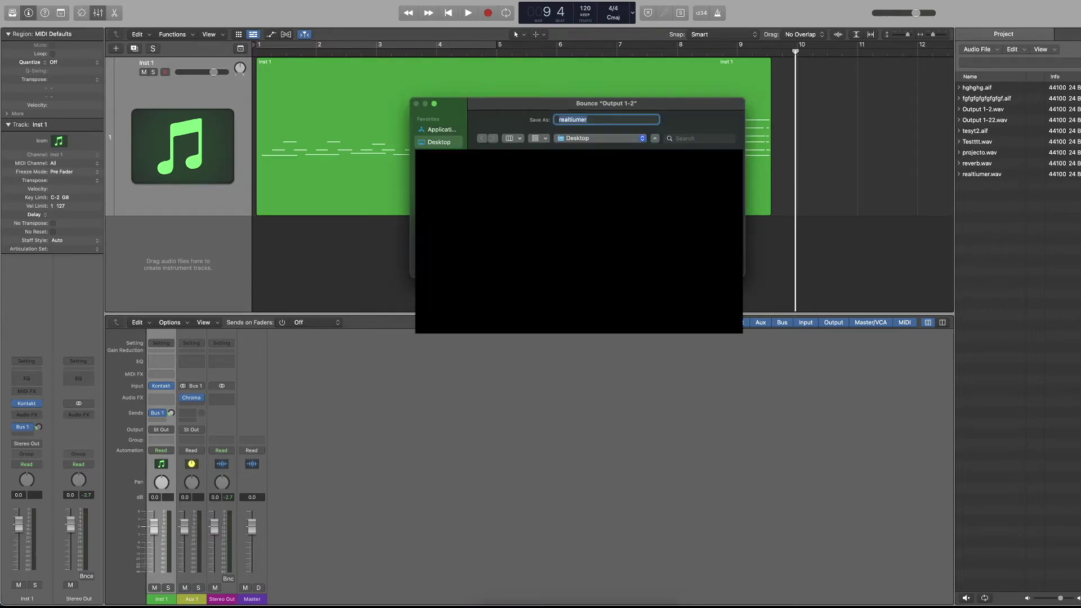
text(2ndcycle)
key(Return)
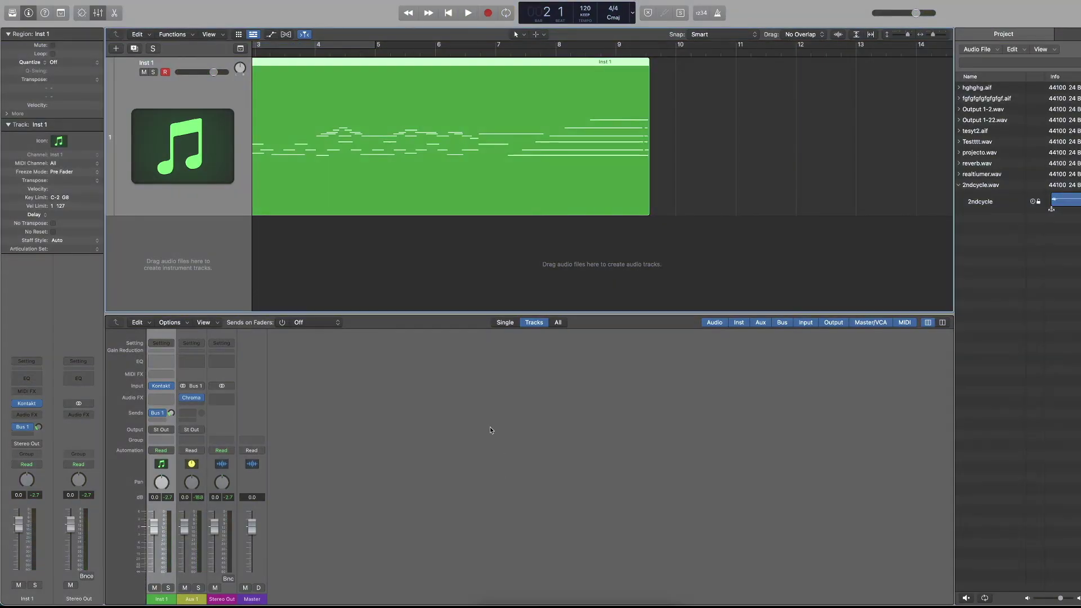
Select the Inst 1 region and bounce it in Realtime mode with Bounce 2nd Cycle Pass and Include Audio Tail, named 2ndcycle2nd
click(430, 264)
scroll(430, 264, left, 5)
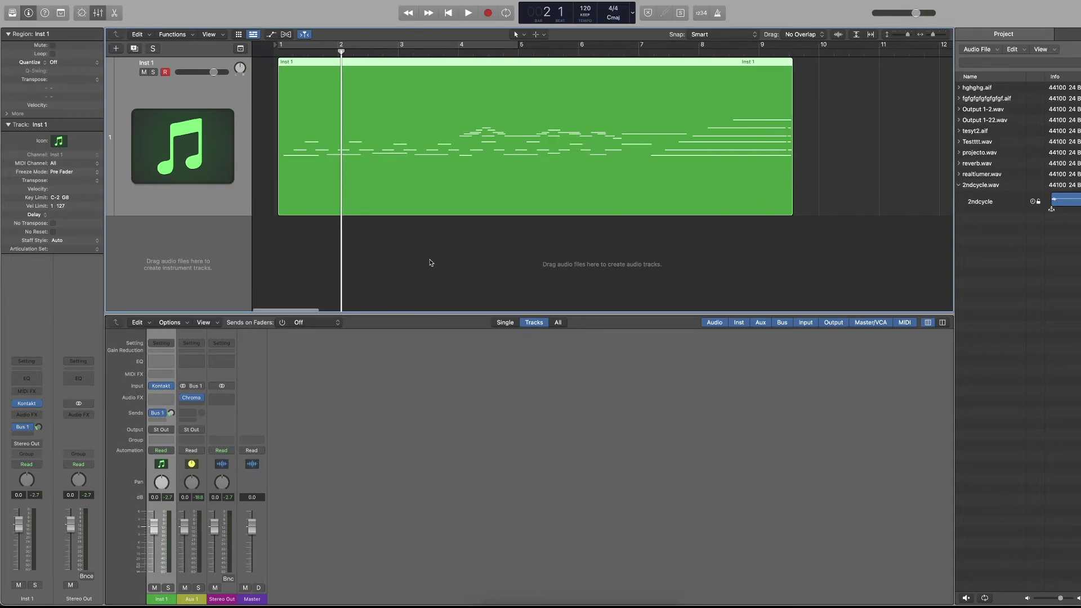
drag(501, 255, 454, 183)
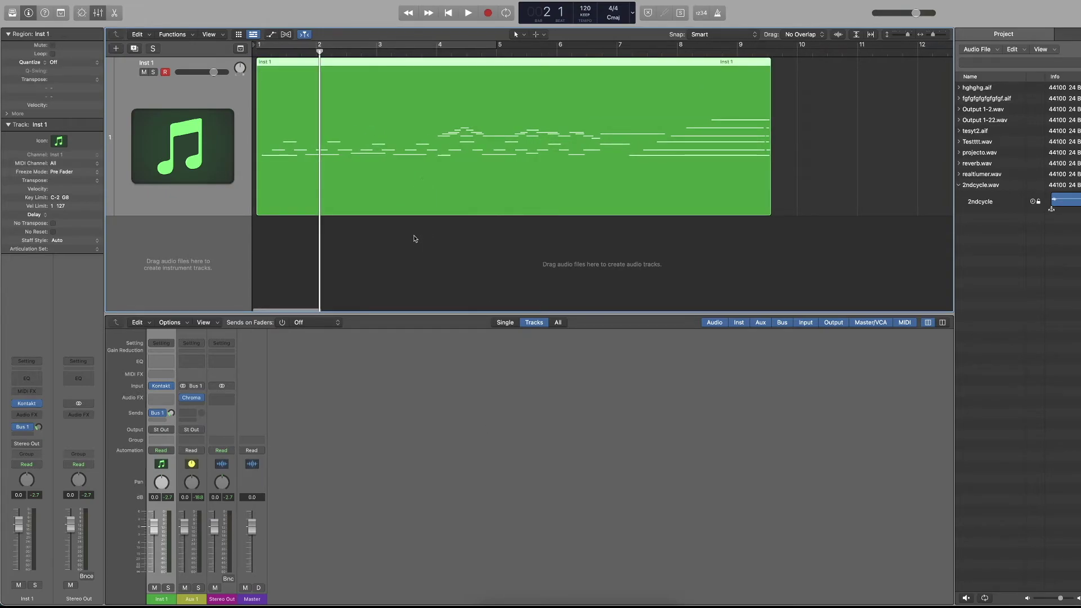
key(super+b)
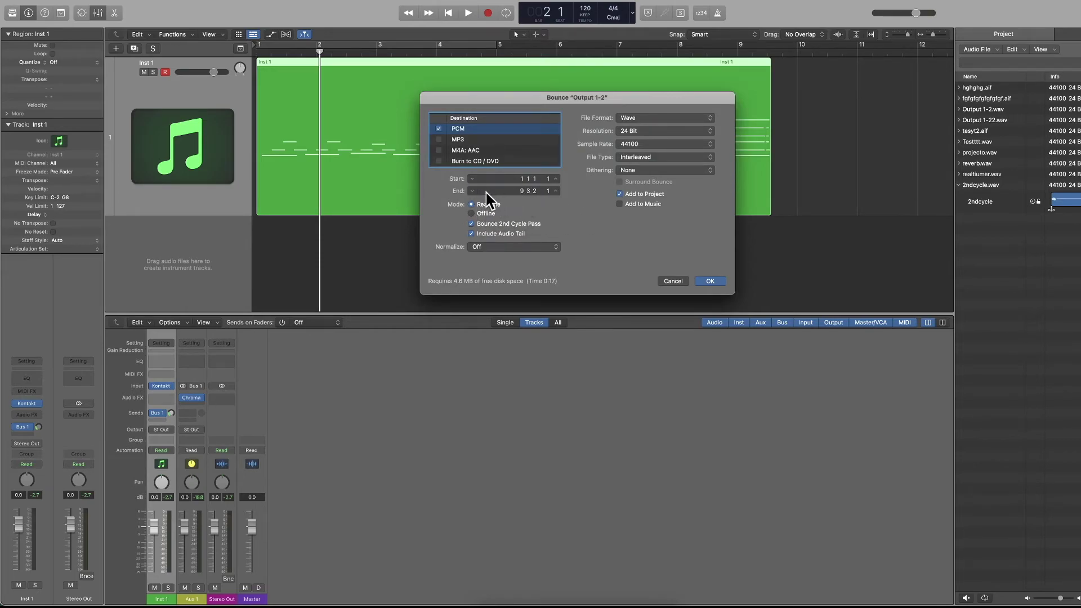
click(710, 281)
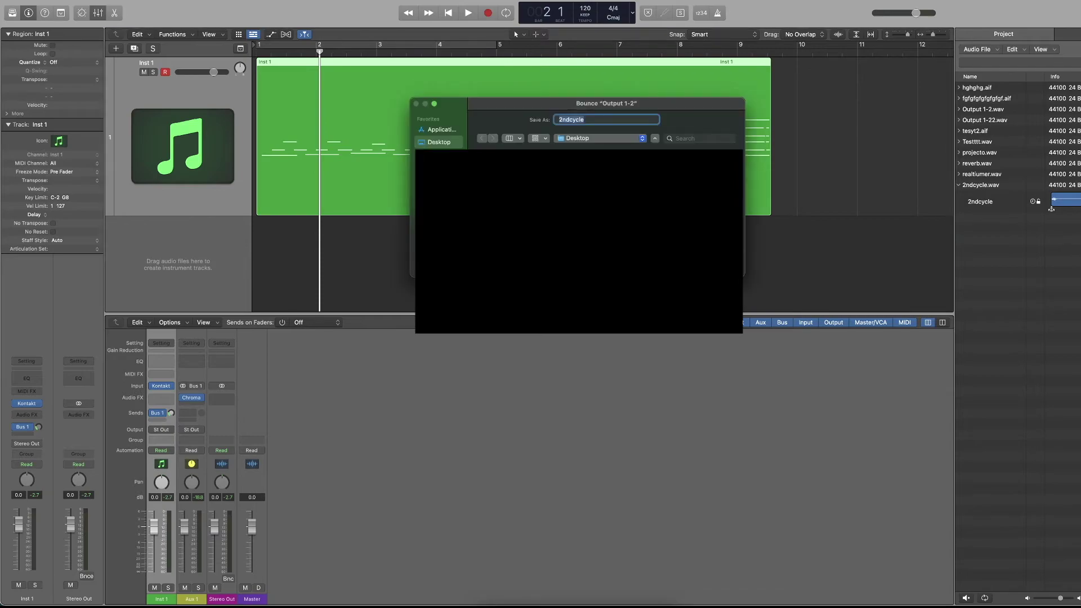
click(593, 121)
key(Return)
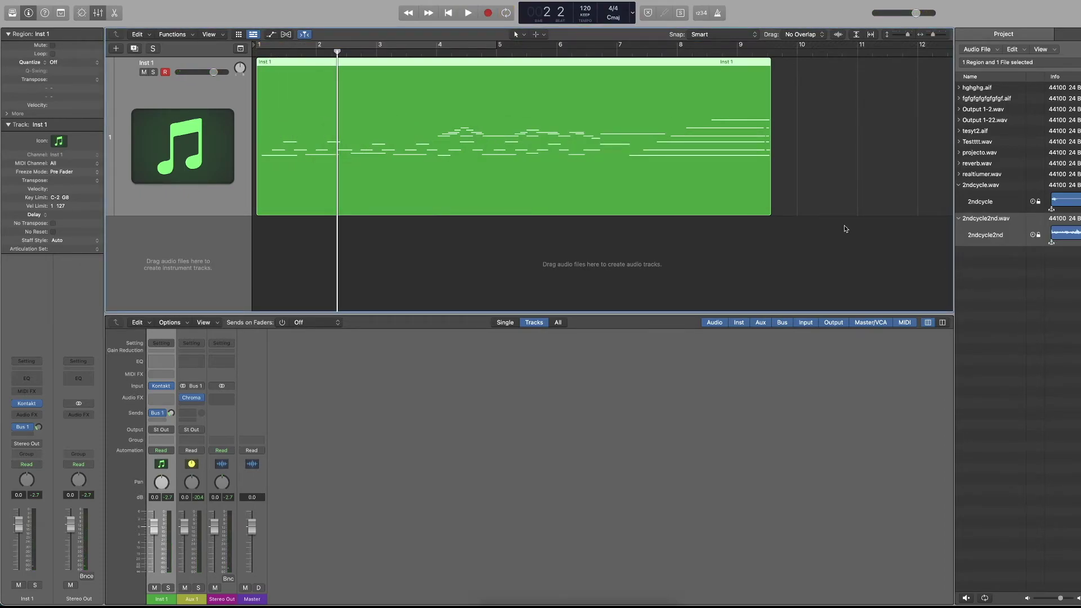
Mute Inst 1 and place the 2ndcycle2nd bounce on a new audio track at bar 1
click(144, 72)
drag(985, 235, 267, 242)
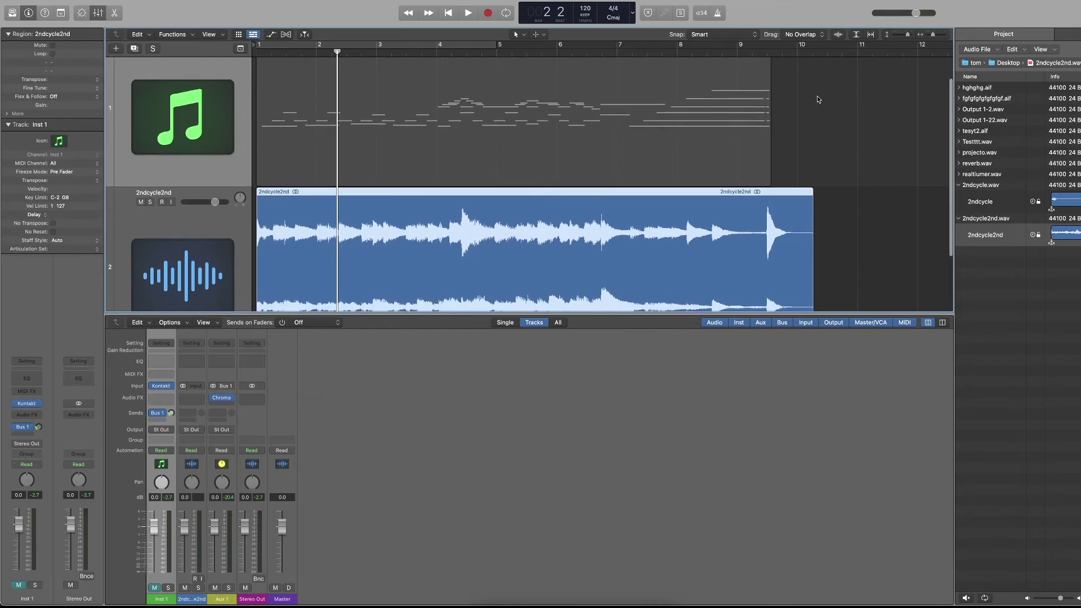
Play the ending of the 2ndcycle2nd bounce near bar 9 and replay its opening from bar 1 several times
double_click(765, 55)
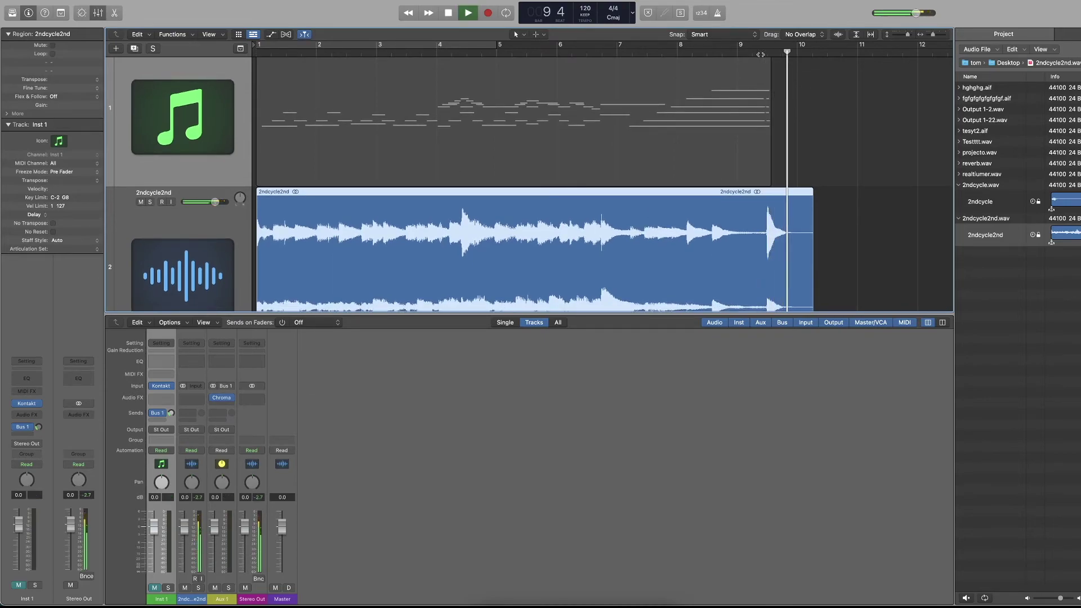
key(space)
key(Return)
key(space)
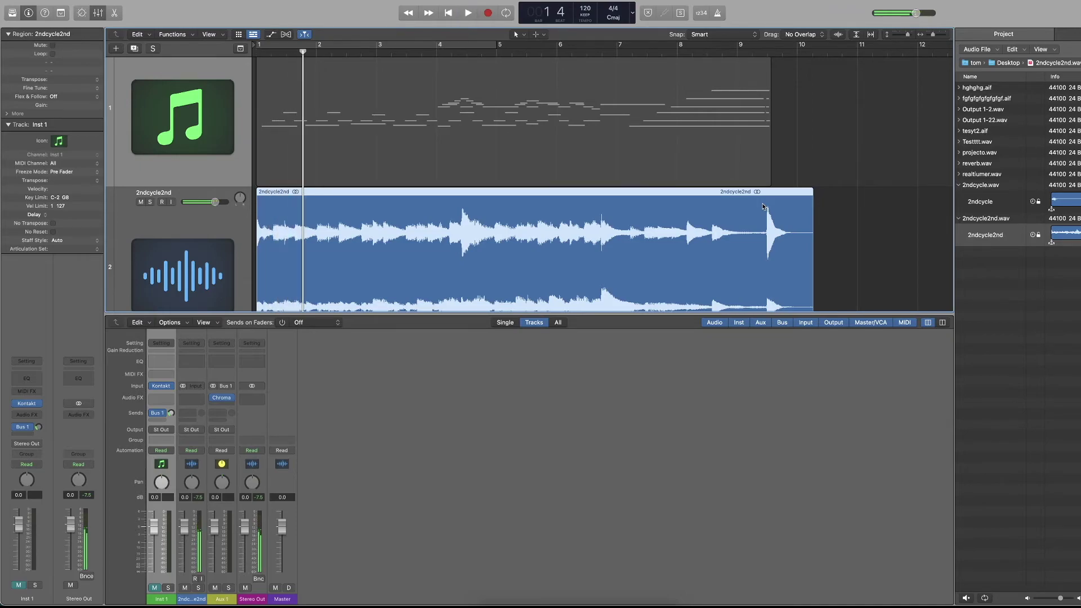
key(Return)
key(space)
key(space)
key(space)
key(Return)
key(space)
key(space)
key(Return)
key(space)
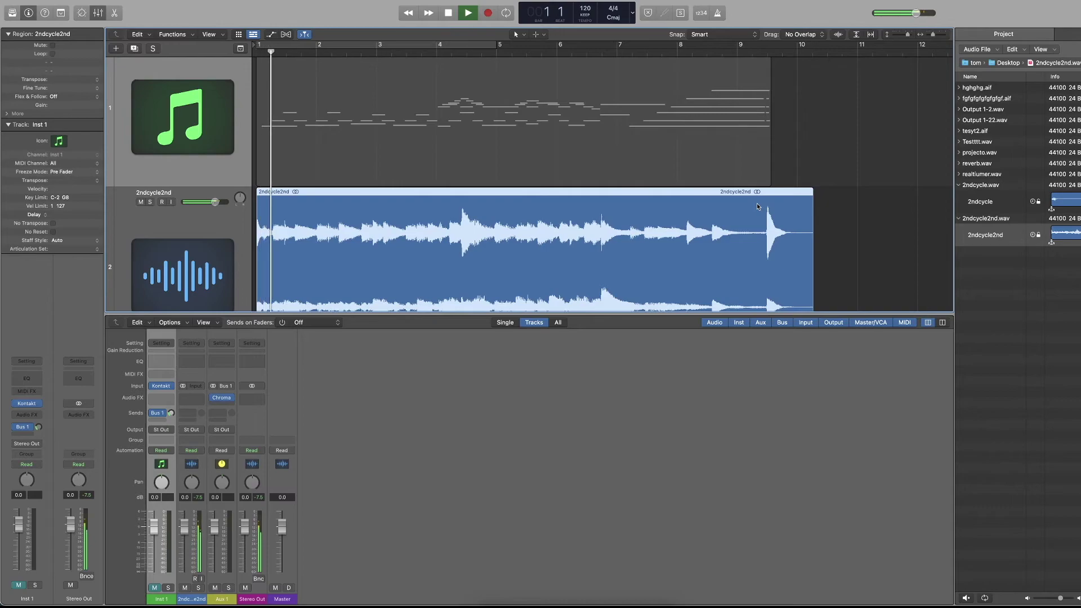
Turn on Cycle mode over bars 1 to 5, replay the opening of the bounce, and turn Cycle mode off
key(c)
key(space)
key(space)
key(space)
key(space)
key(space)
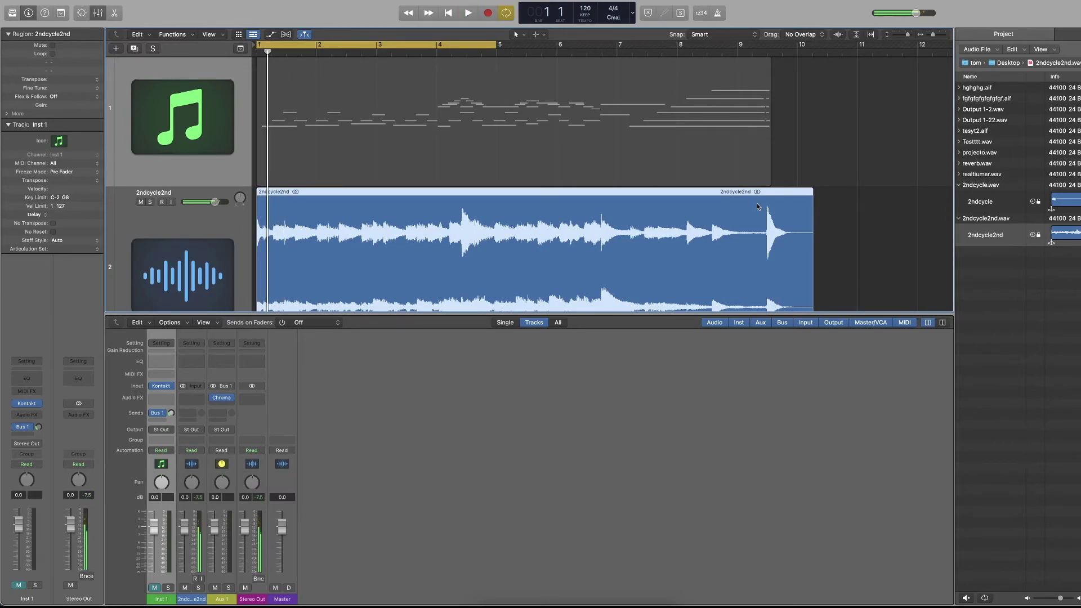
key(c)
Play the end of the 2ndcycle2nd bounce from about bar 9 and examine the tail of its waveform
click(768, 53)
key(space)
key(space)
scroll(707, 231, down, 2)
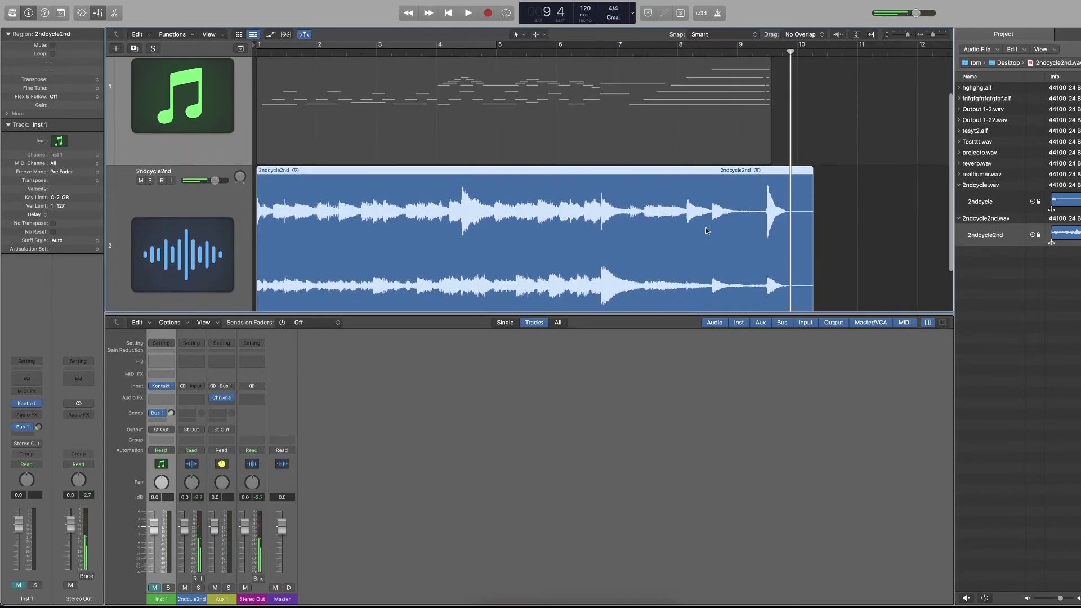
scroll(705, 230, down, 1)
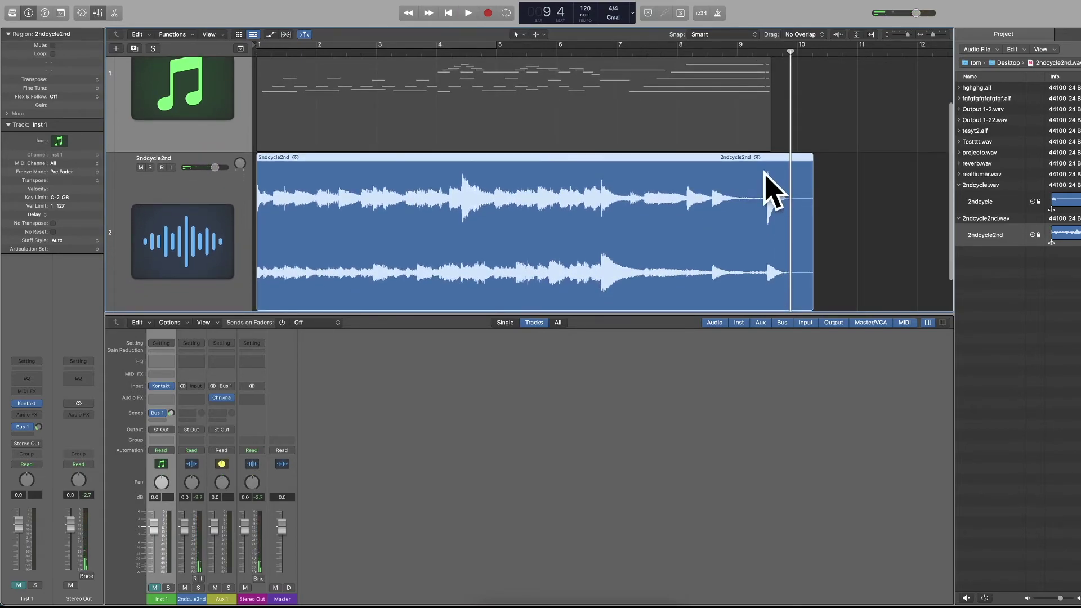
Play the ending of the 2ndcycle2nd bounce from about bar 9 beat 3 and reposition the playhead at its final hit
click(774, 52)
key(space)
key(space)
scroll(780, 51, down, 1)
click(768, 52)
click(771, 52)
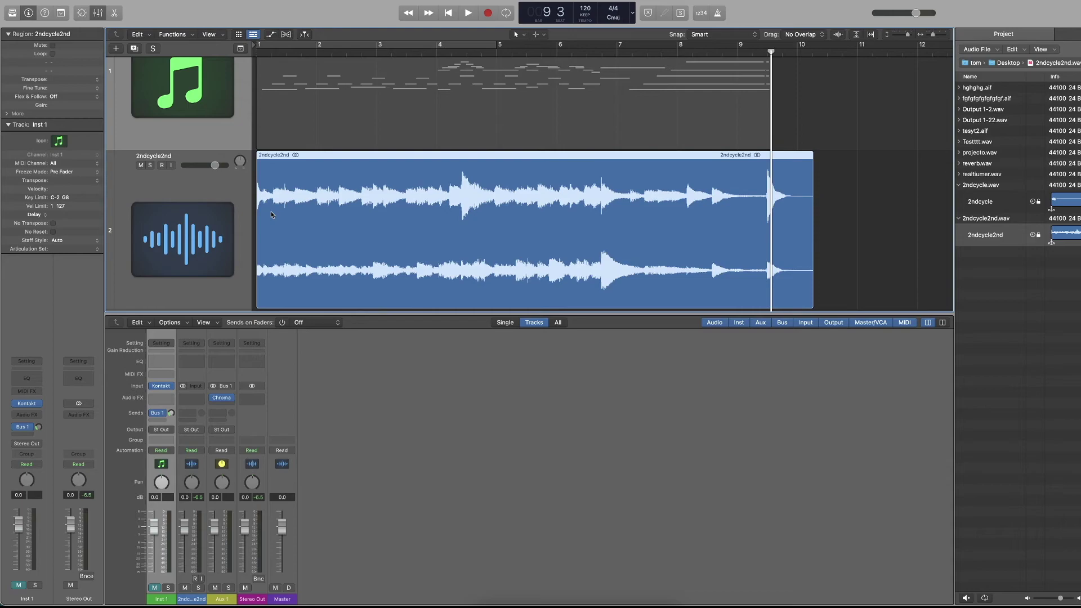
Delete the 2ndcycle2nd region together with its audio track and unmute Inst 1
scroll(647, 191, right, 10)
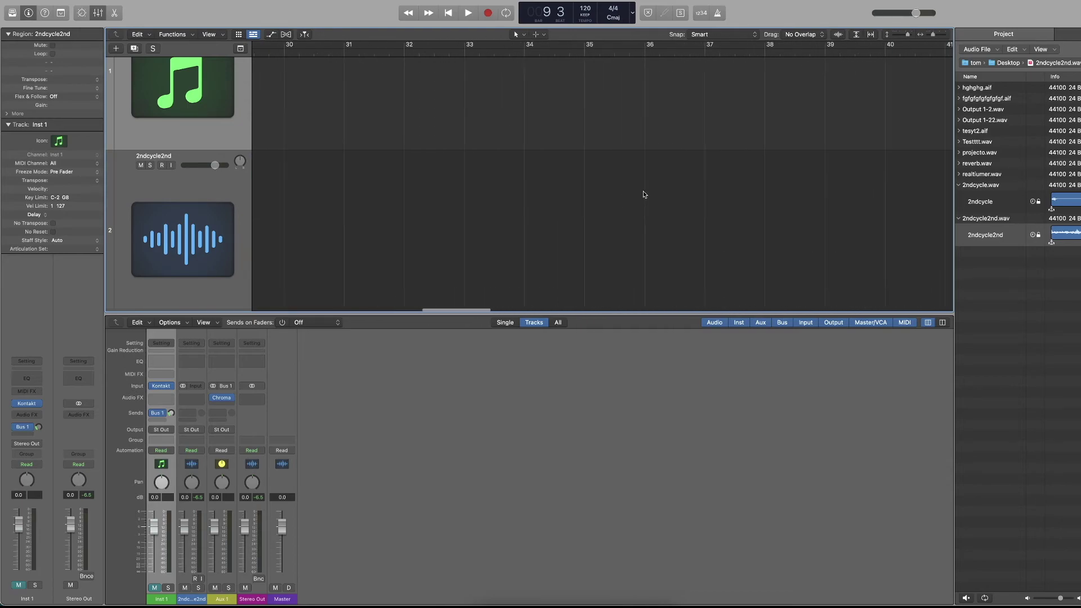
scroll(665, 190, left, 10)
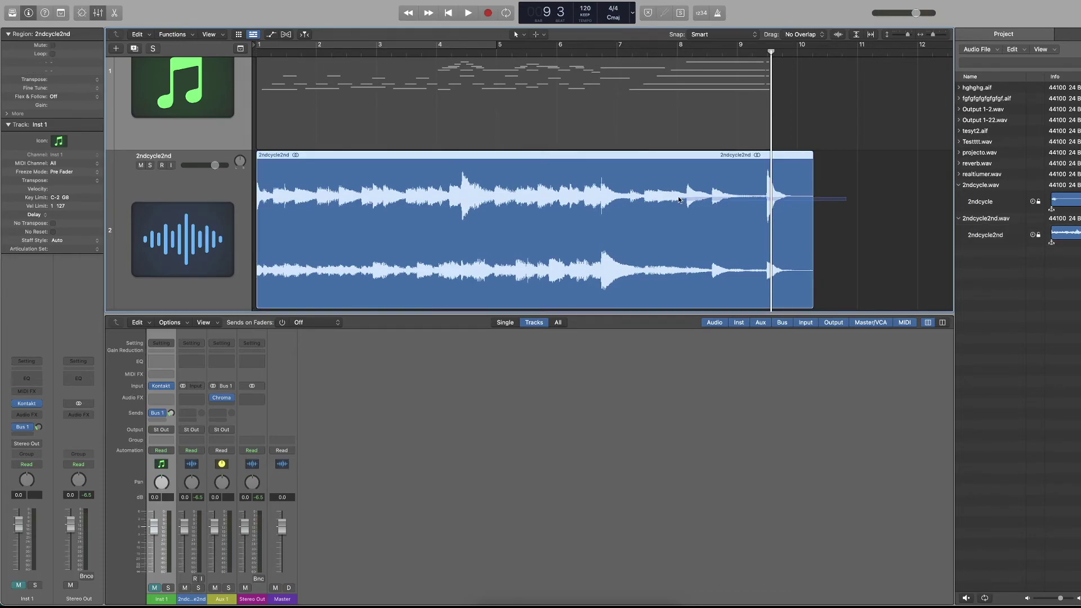
click(651, 201)
key(Delete)
key(Delete)
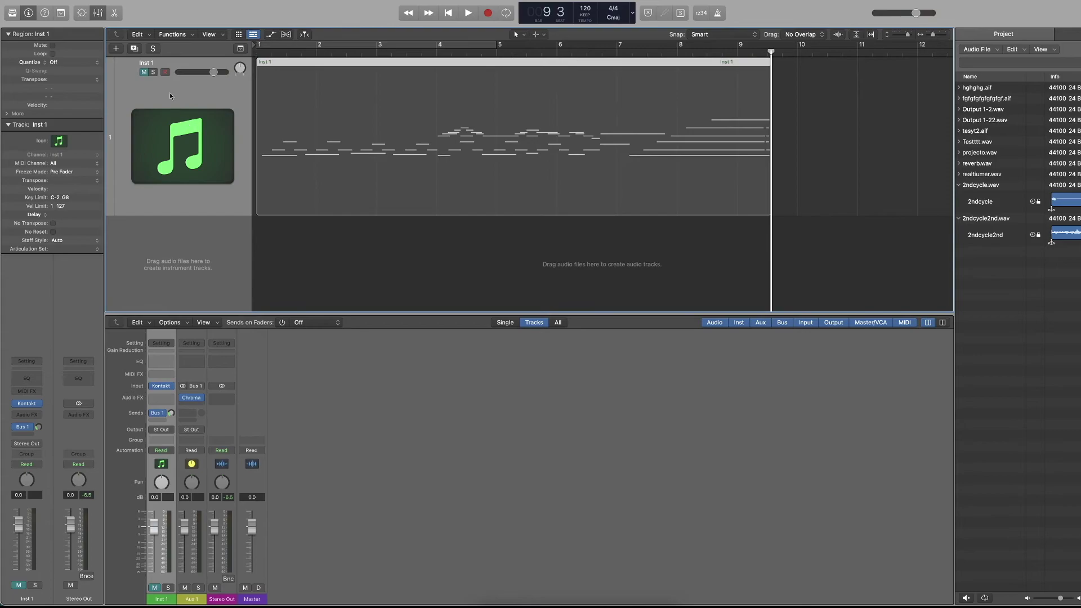
click(145, 73)
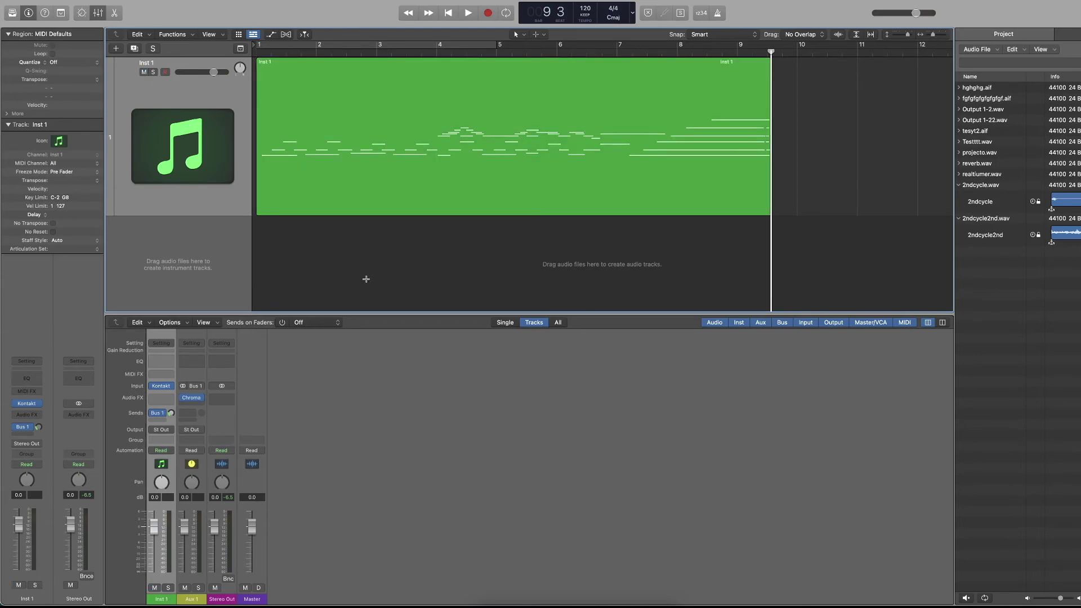
Review the project's Bounce settings, leave them without bouncing, and hide the mixer
key(super+b)
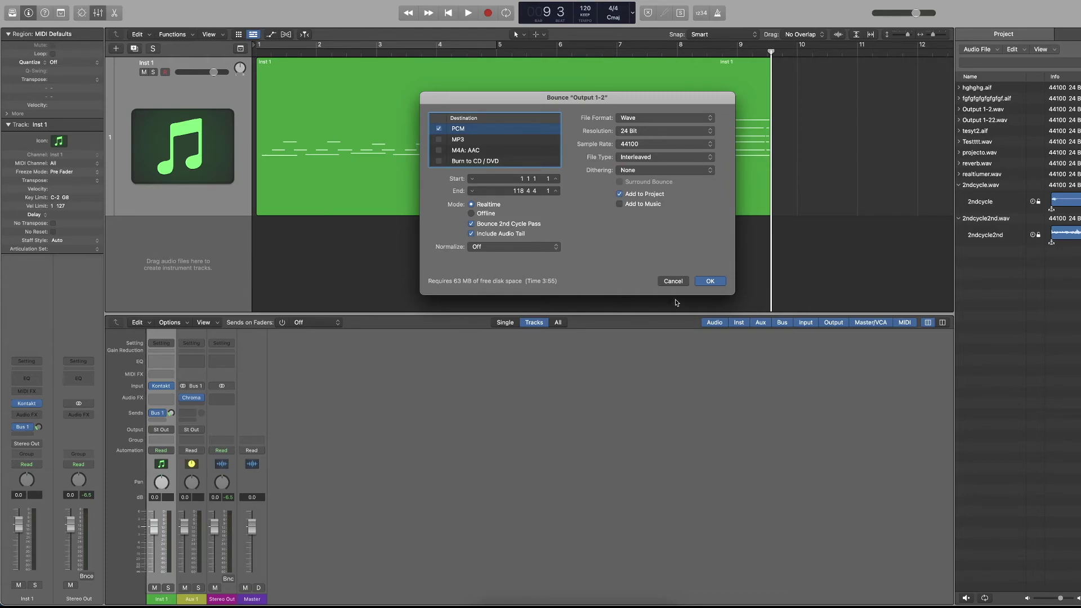
click(673, 281)
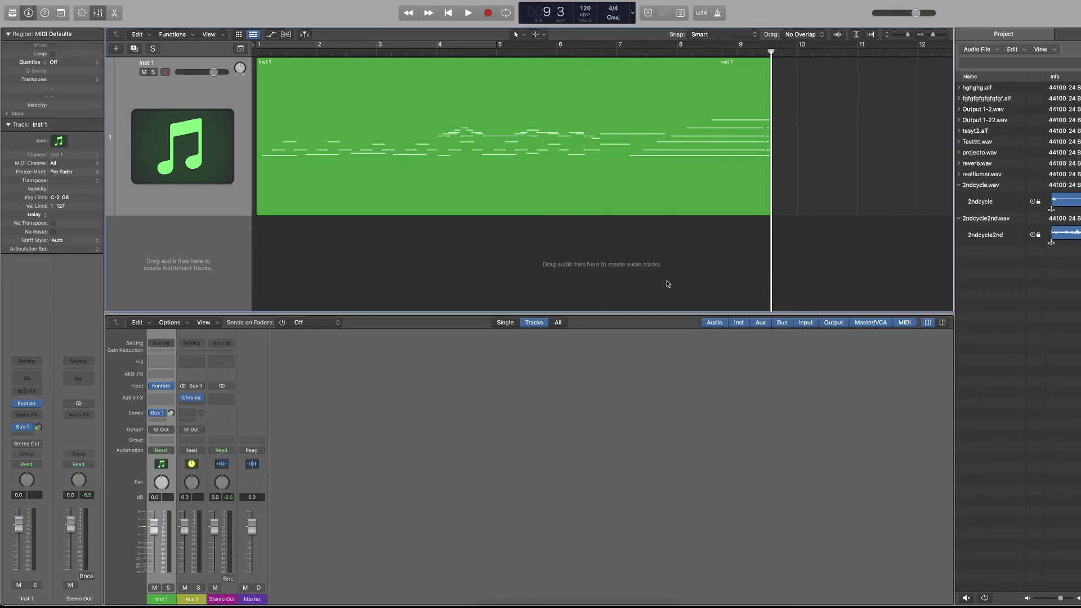
key(x)
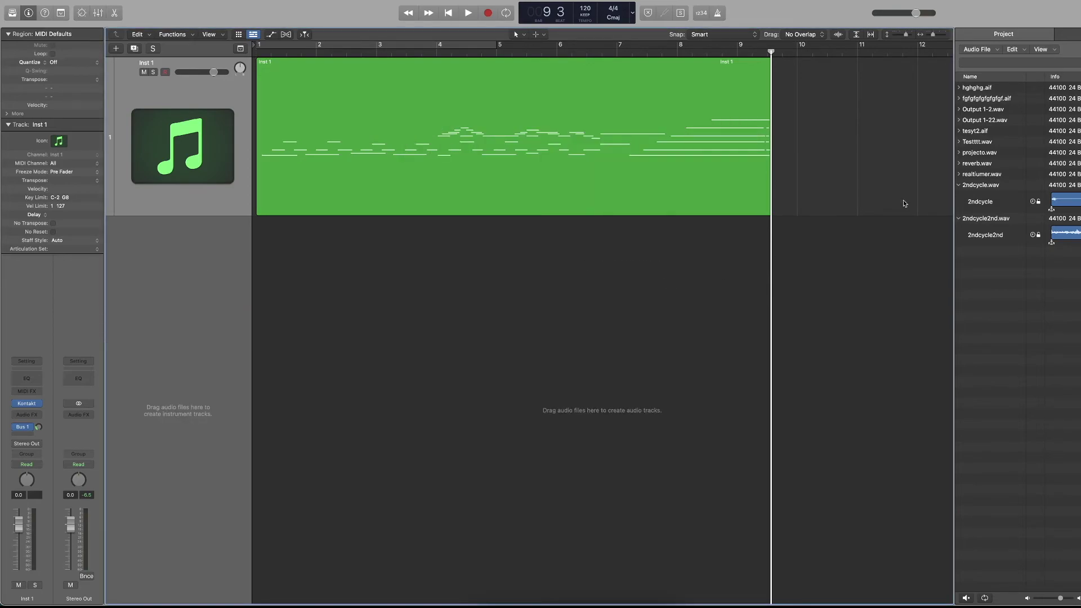
Collapse the 2ndcycle.wav and 2ndcycle2nd.wav entries in the project audio list and hide the inspector
click(960, 186)
click(959, 196)
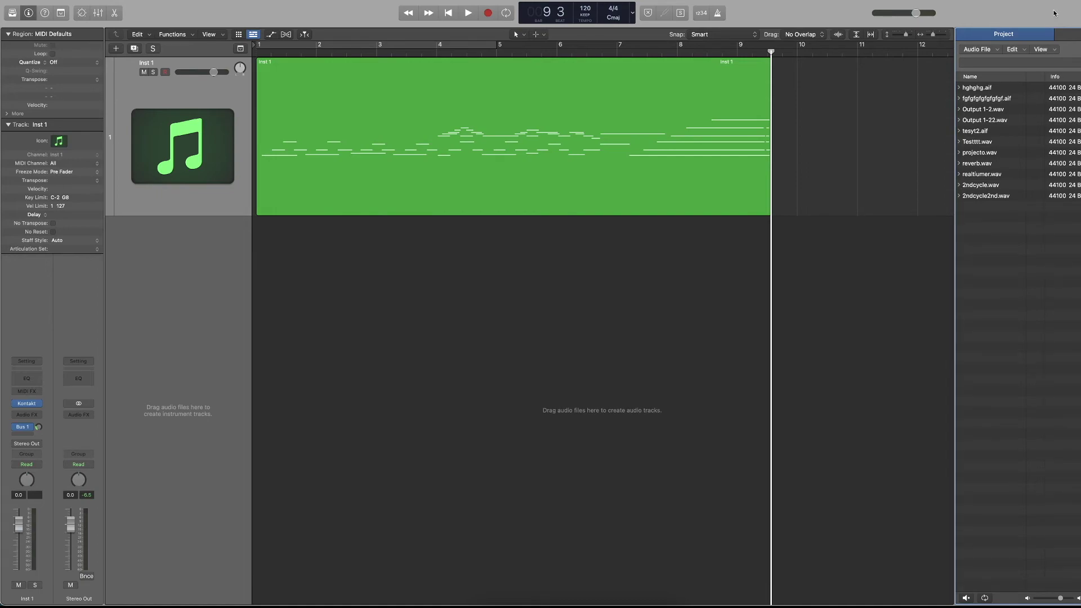
key(i)
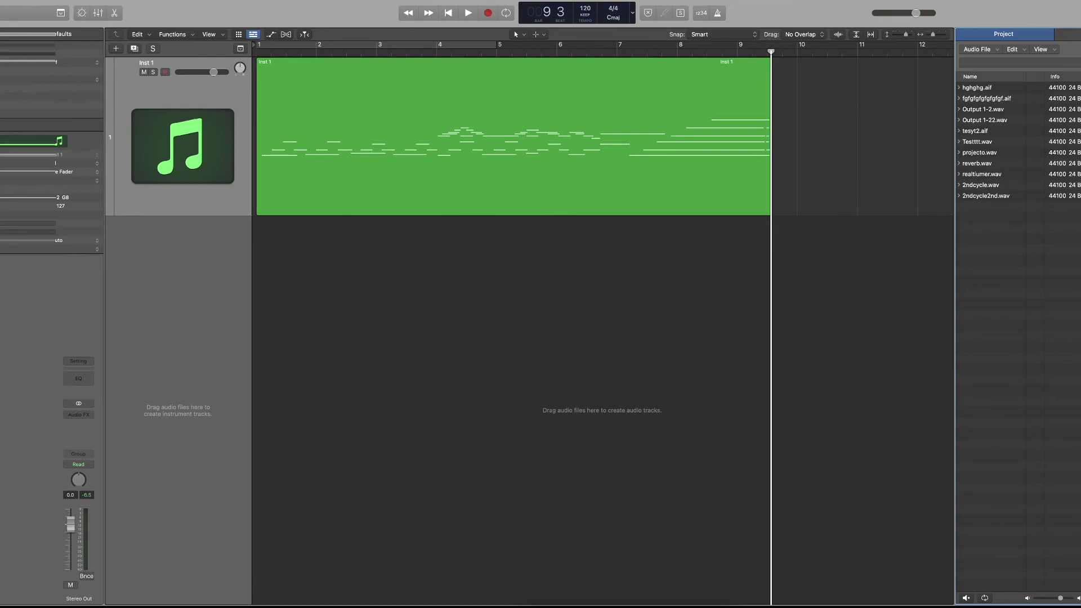
Place the 2ndcycle, 2ndcycle2nd, Testttt, projecto, realtiumer and reverb files on new tracks at about bar 3 beat 4
drag(990, 196, 422, 288)
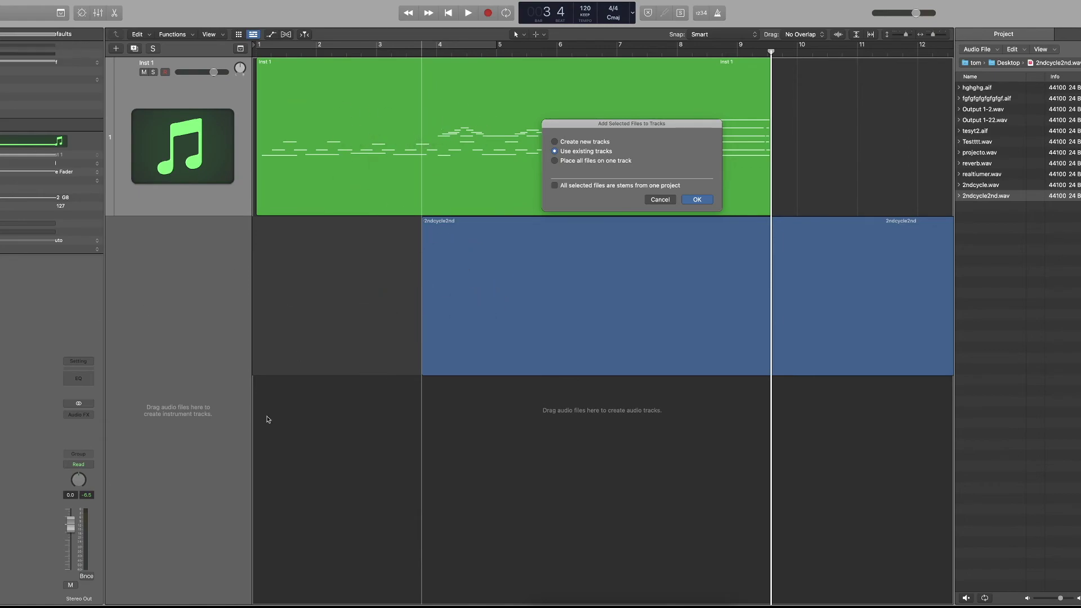
click(554, 142)
click(696, 199)
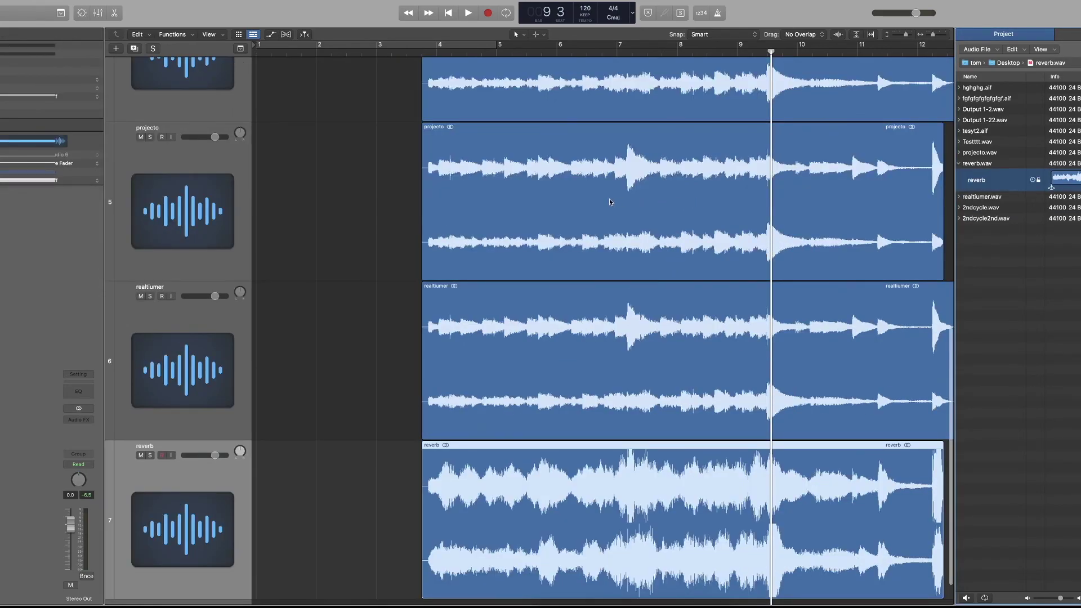
Trim the silent end of the 2ndcycle region to about bar 13 and return the playhead to bar 1
key(super+Up)
key(super+Up)
key(super+Up)
key(super+Up)
key(super+Up)
key(super+Up)
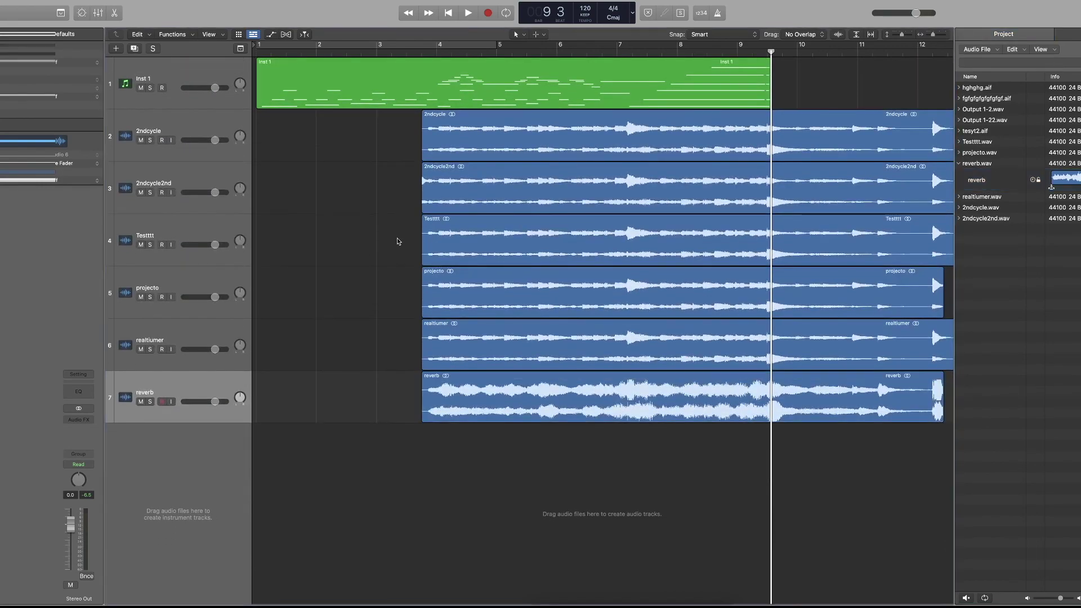
key(z)
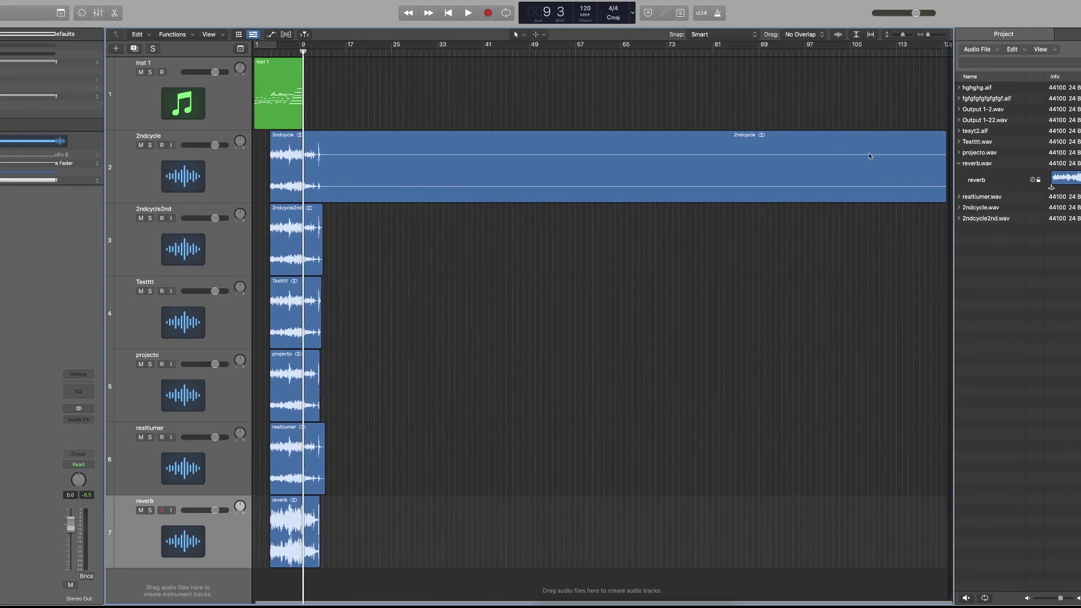
drag(945, 191, 271, 185)
scroll(365, 171, right, 5)
scroll(371, 171, right, 10)
scroll(374, 169, left, 10)
key(Return)
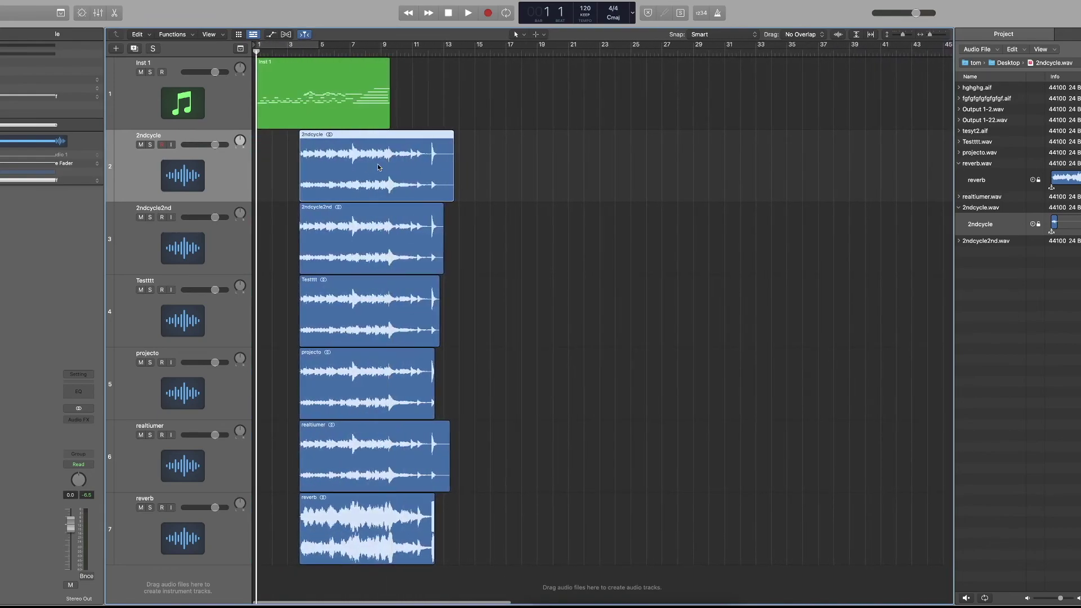
Select the 2ndcycle and 2ndcycle2nd regions and compare their waveforms up close and in the full arrangement
click(556, 98)
key(z)
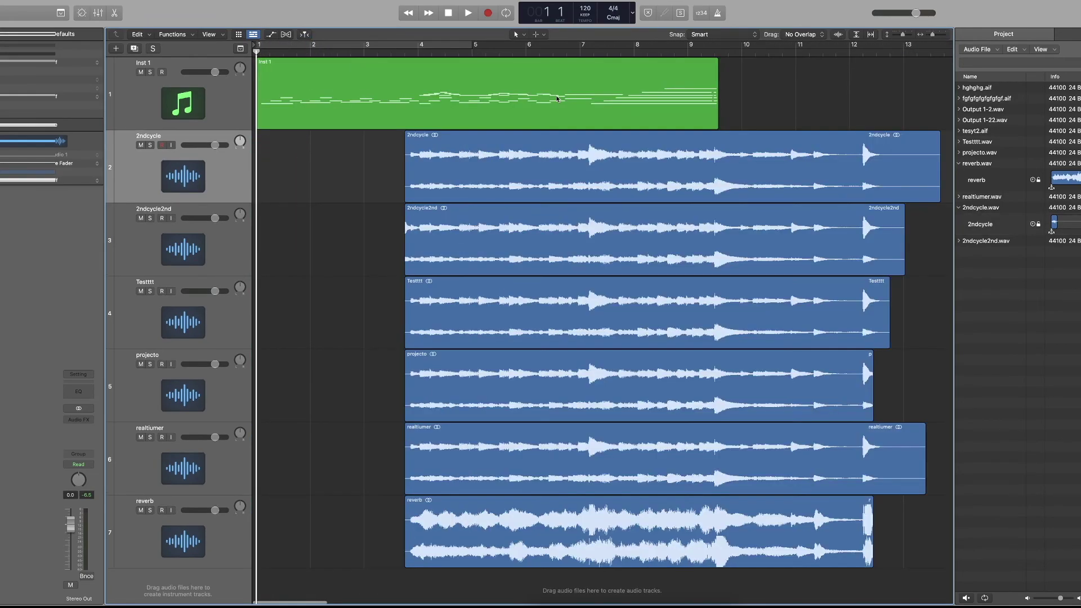
key(z)
key(z)
key(z)
key(z)
key(z)
key(z)
drag(367, 149, 408, 268)
key(z)
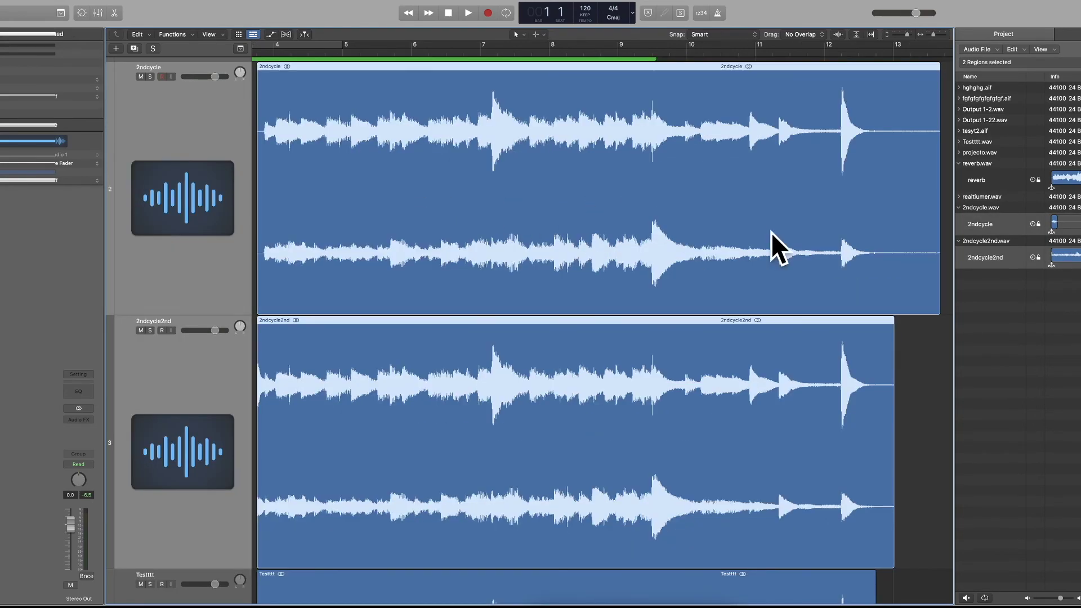
key(z)
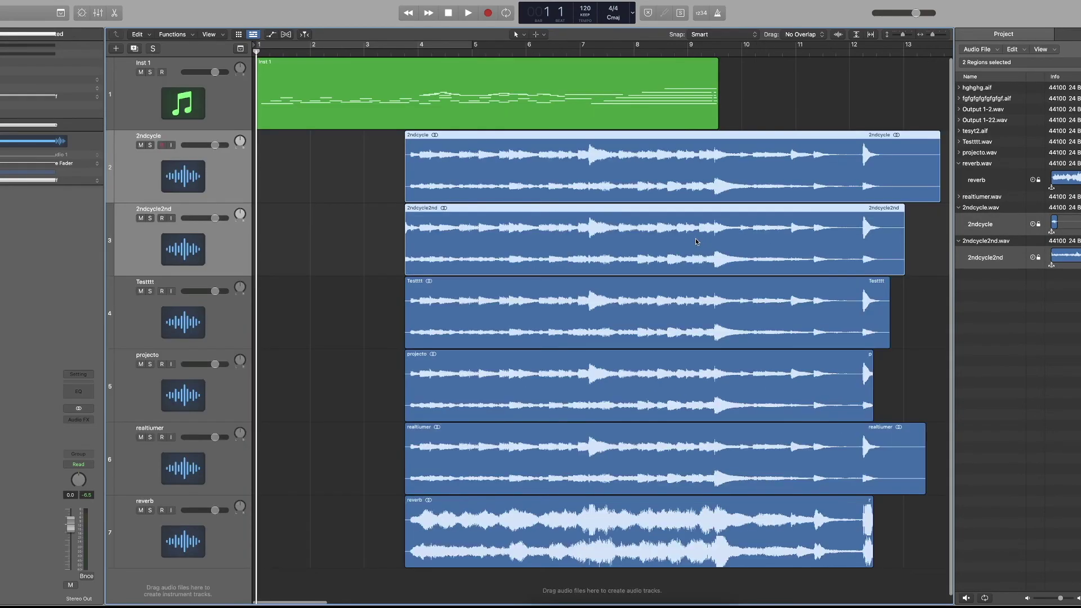
Examine the bounced regions in a full overview and in a magnified view of their starts
click(363, 259)
scroll(363, 259, right, 5)
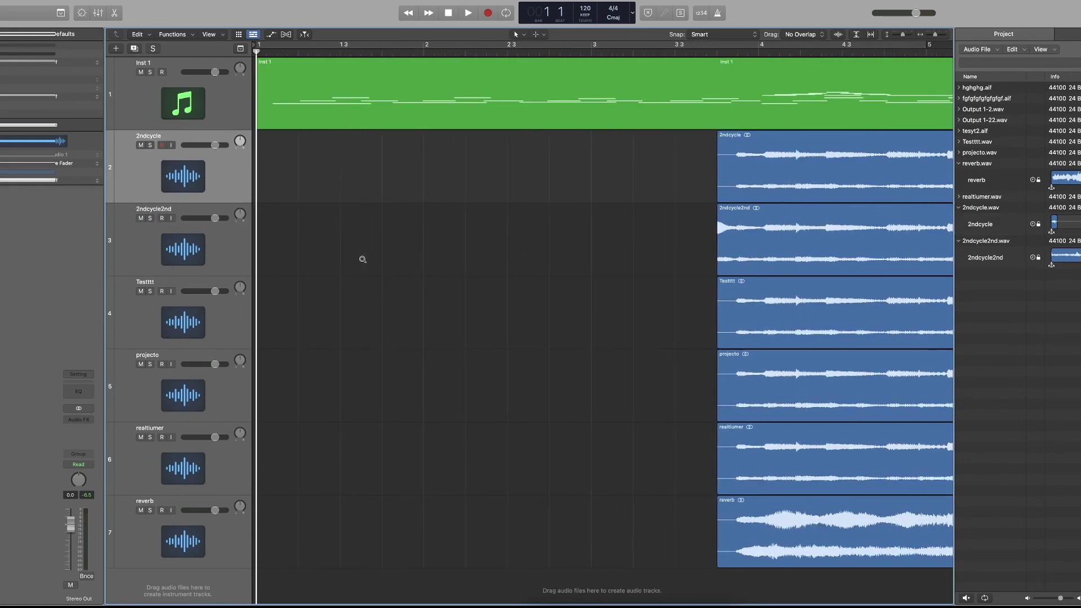
scroll(363, 259, left, 15)
scroll(363, 260, up, 1)
scroll(363, 260, down, 3)
scroll(363, 260, down, 4)
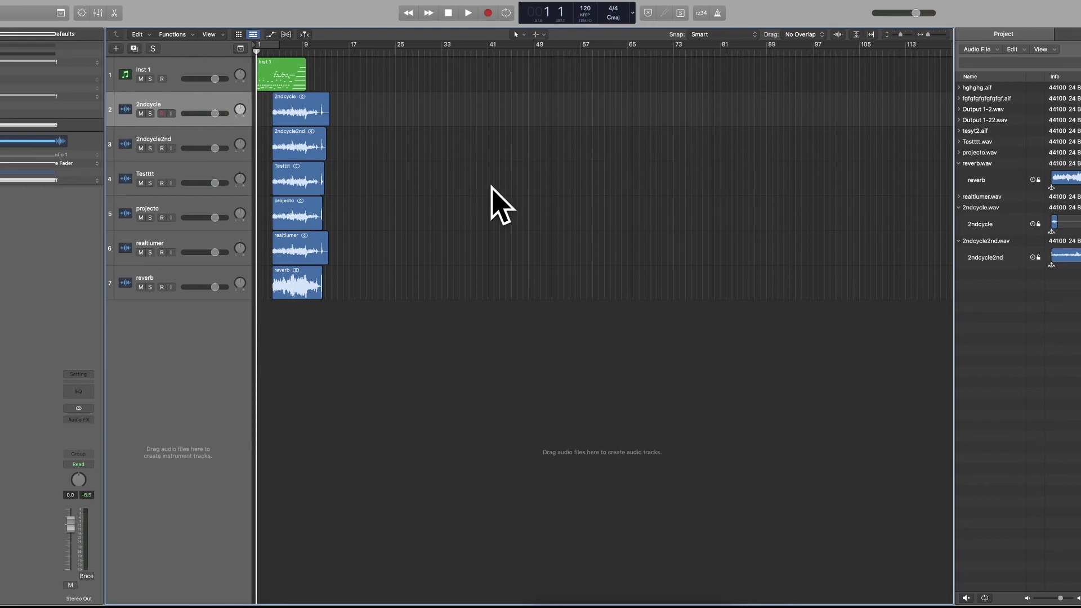
drag(358, 319, 275, 92)
key(z)
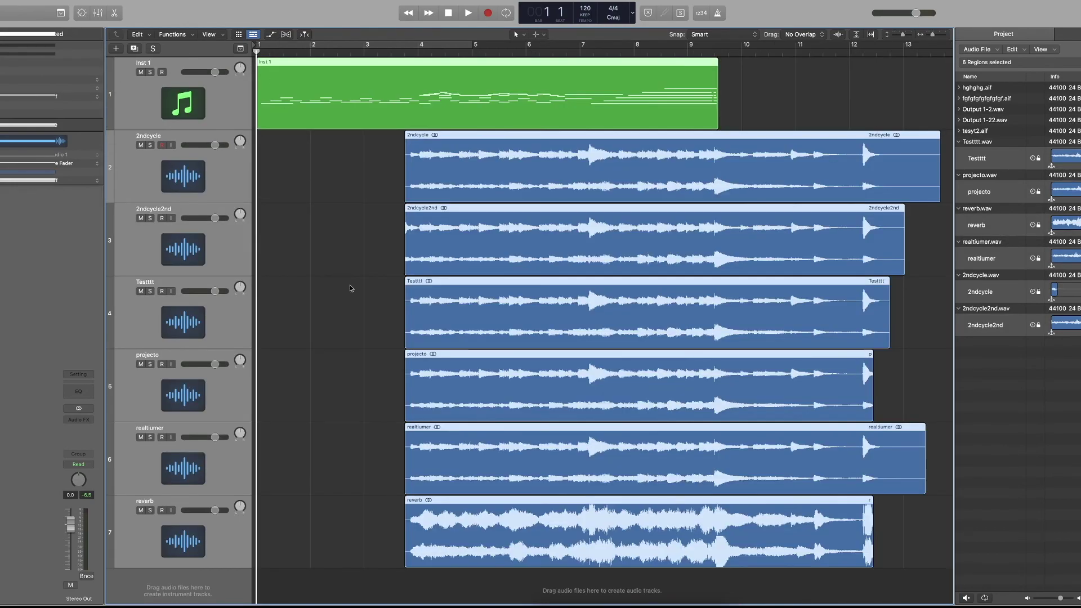
click(367, 321)
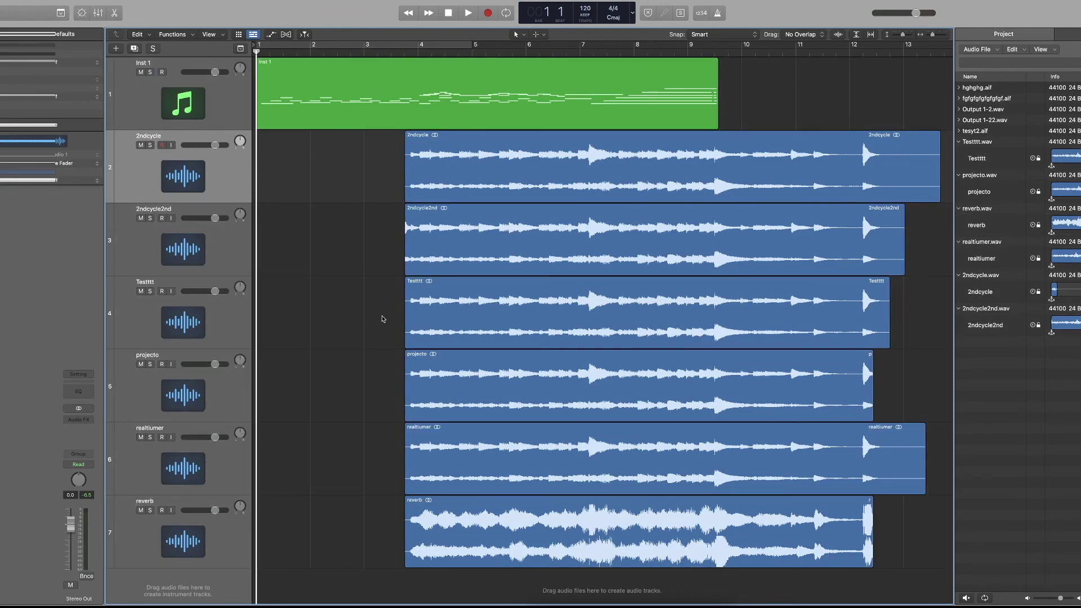
ctrl+alt+click(366, 311)
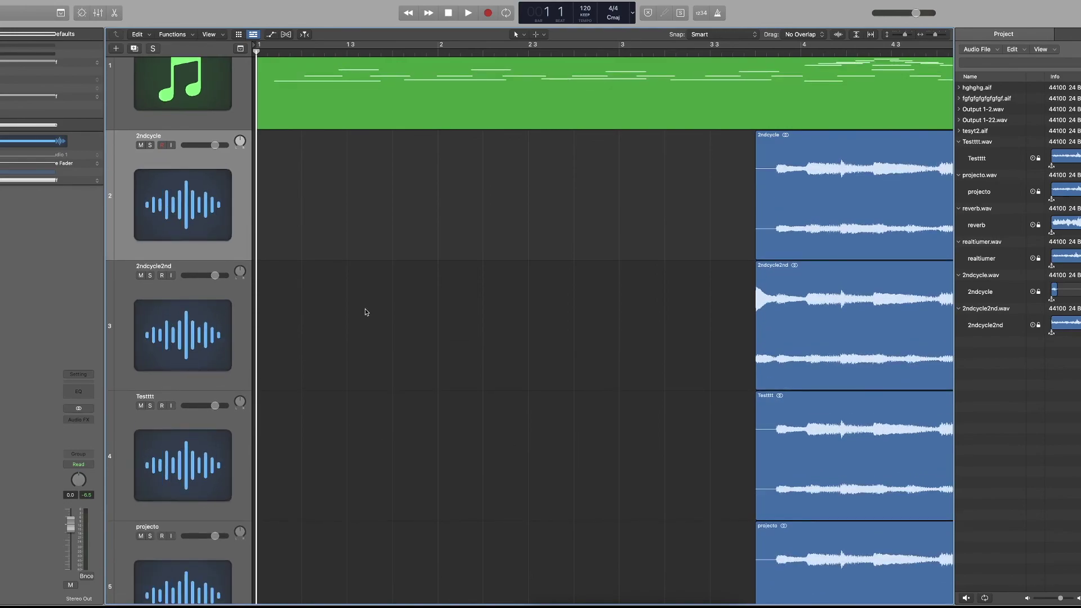
key(z)
Move all six bounced regions to start at bar 1 and lower their track volumes to -14.4 dB
drag(360, 178, 792, 602)
drag(483, 193, 335, 191)
drag(215, 151, 196, 151)
Mute Inst 1 and play the six bounces together from bar 1 to about bar 2
click(141, 72)
key(space)
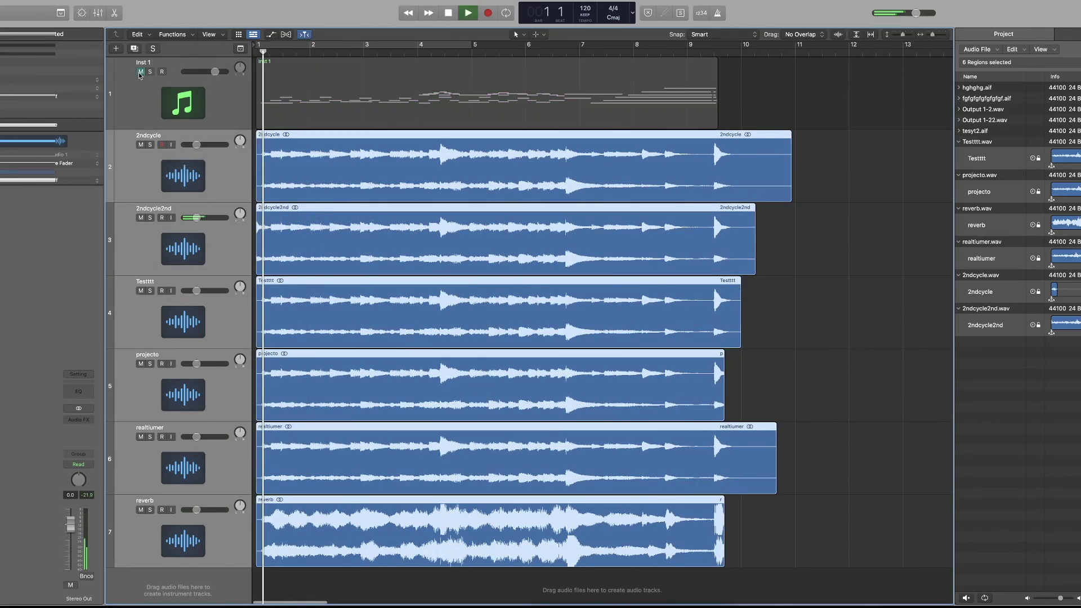
key(space)
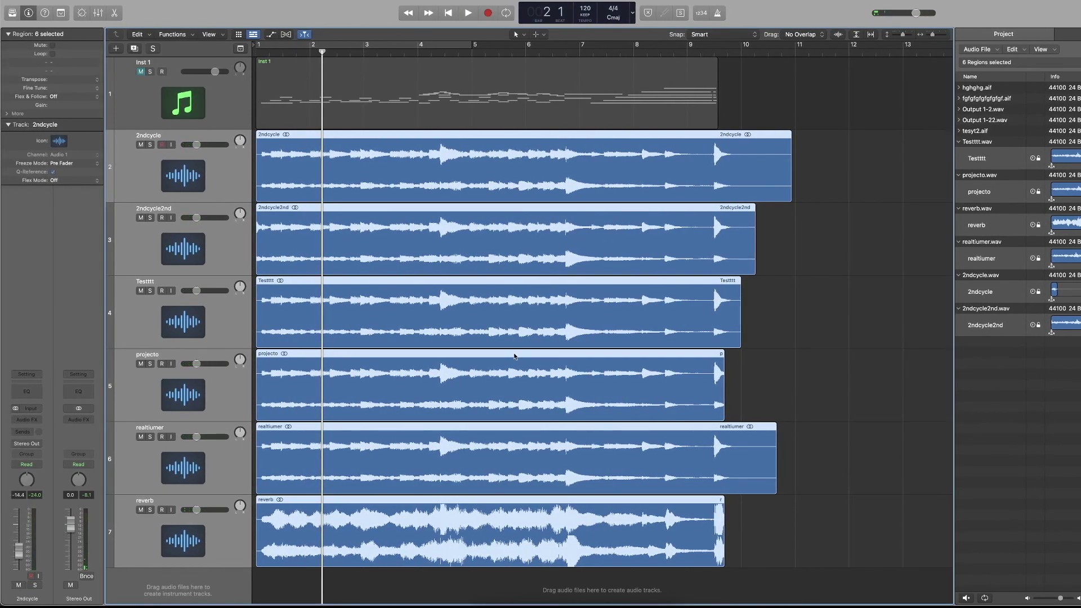
Delete the six bounced regions and their tracks, unmute Inst 1, and undo the deletion
click(839, 412)
drag(829, 153, 356, 547)
key(Delete)
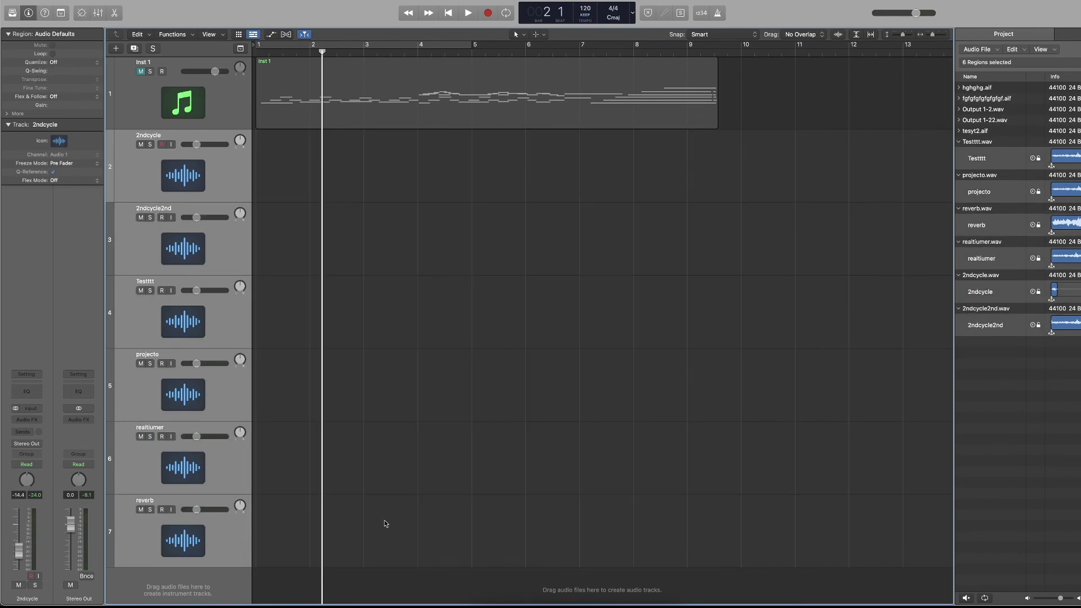
key(Delete)
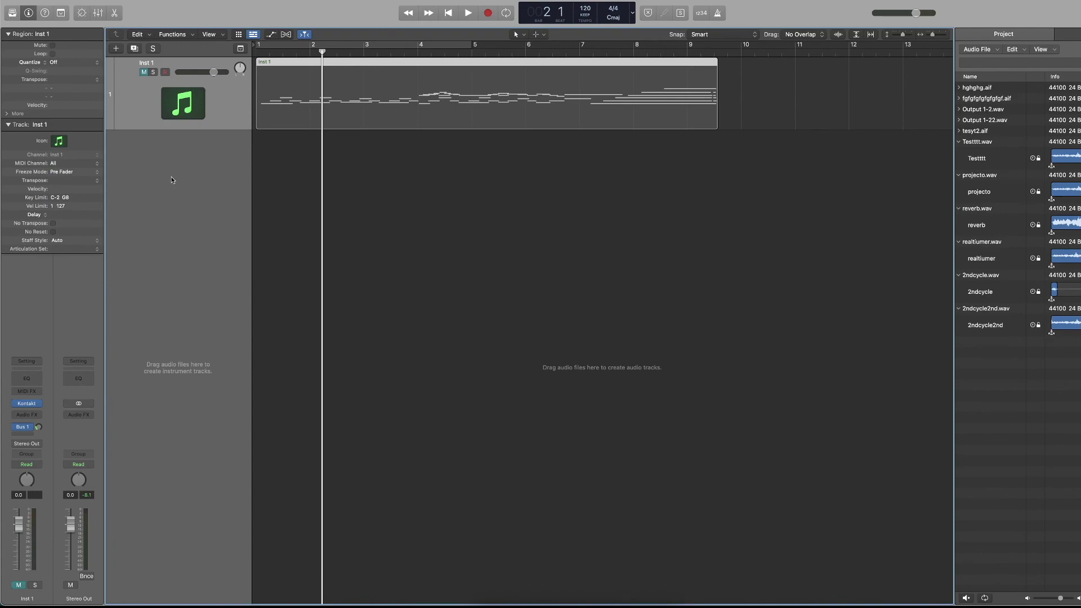
click(145, 72)
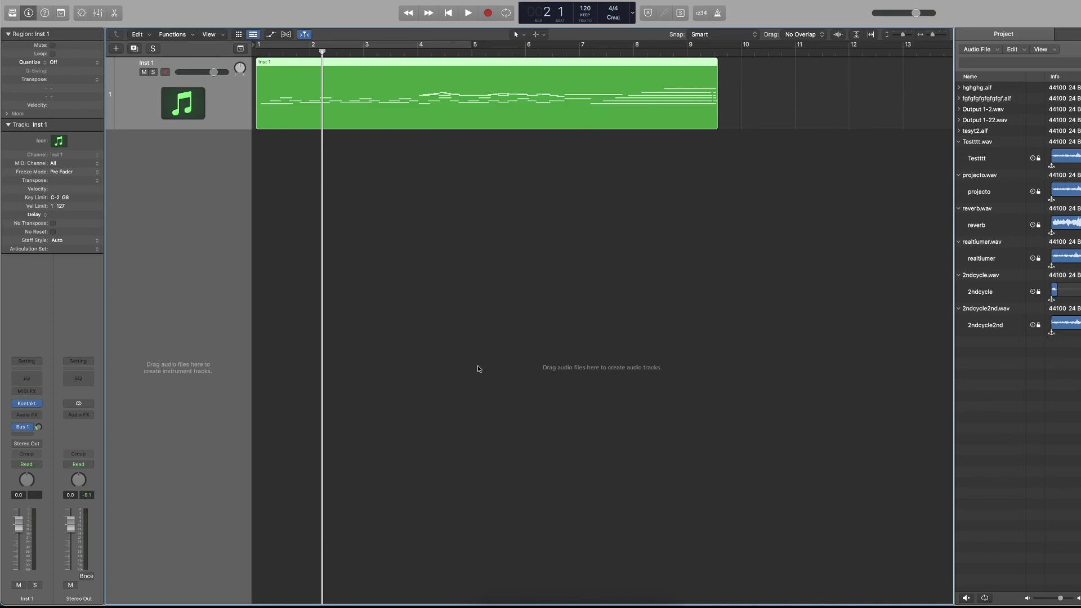
key(ctrl+z)
key(ctrl+z)
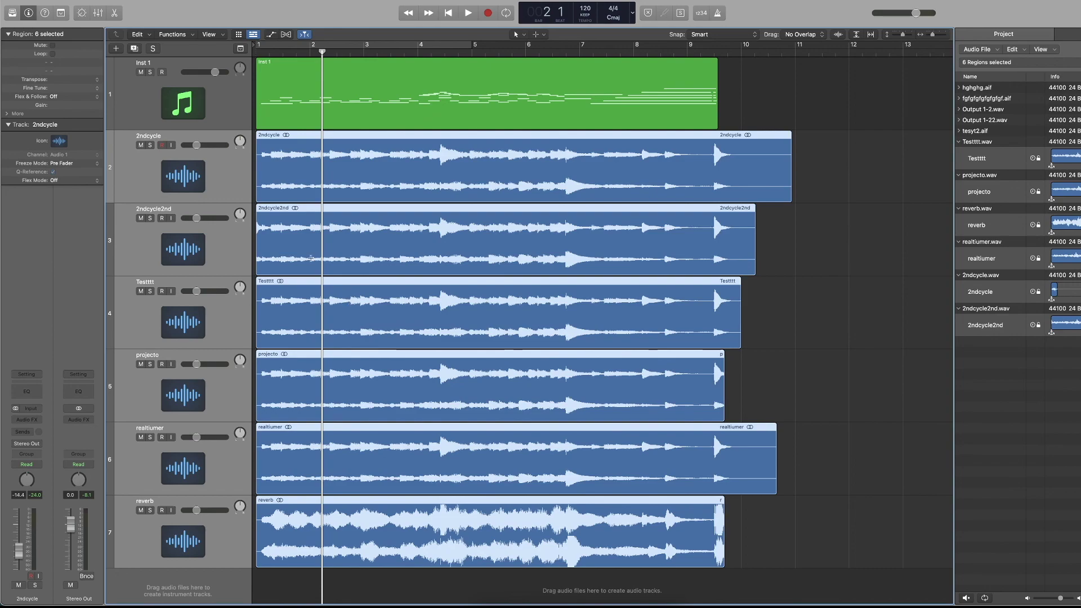
Show the mixer, mute Inst 1, and play the bounced tracks together up to about bar 4
click(215, 186)
key(x)
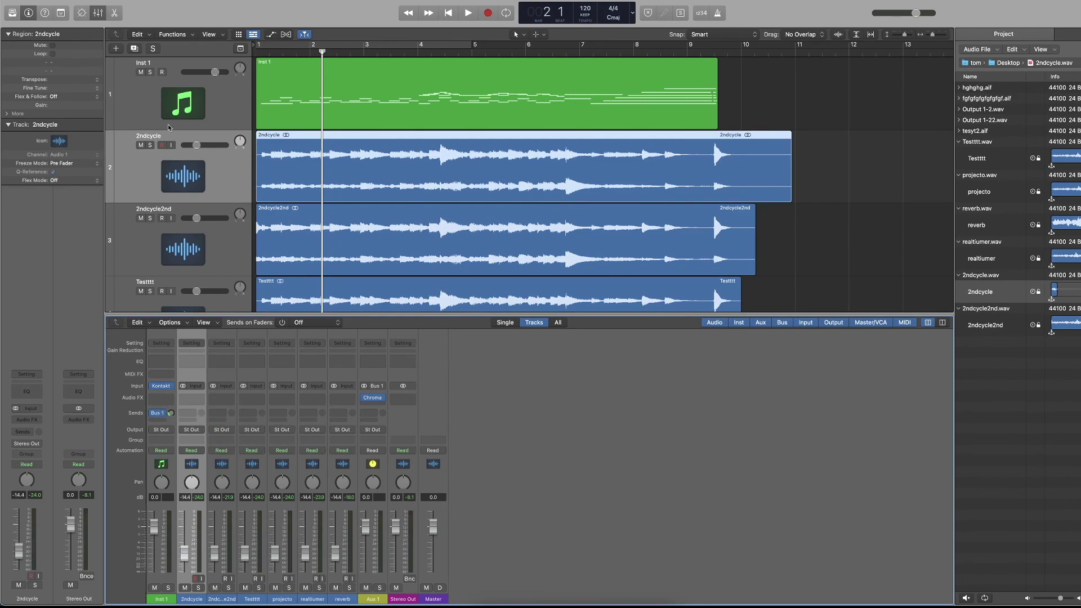
click(140, 72)
key(space)
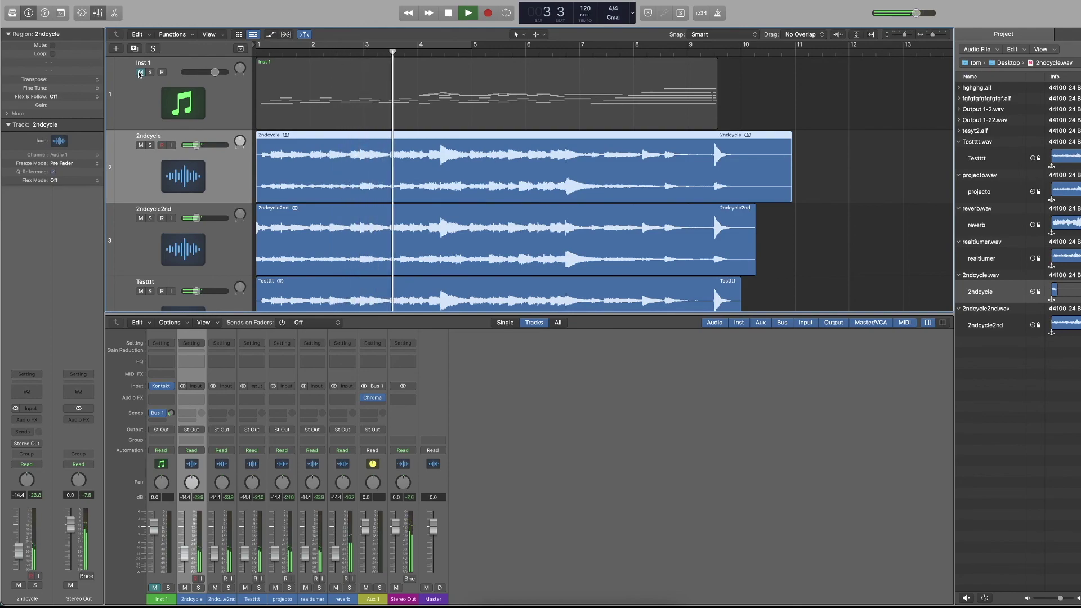
key(space)
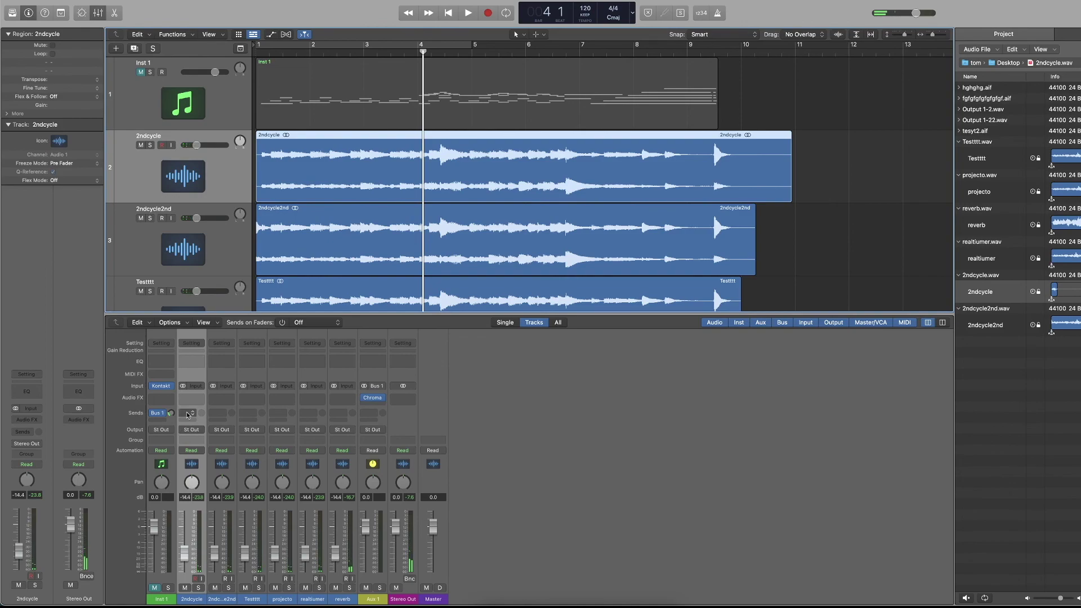
Add a Bus 1 send to all six bounced tracks and play them together from bar 4 to about bar 4 beat 3
shift+click(354, 423)
click(342, 413)
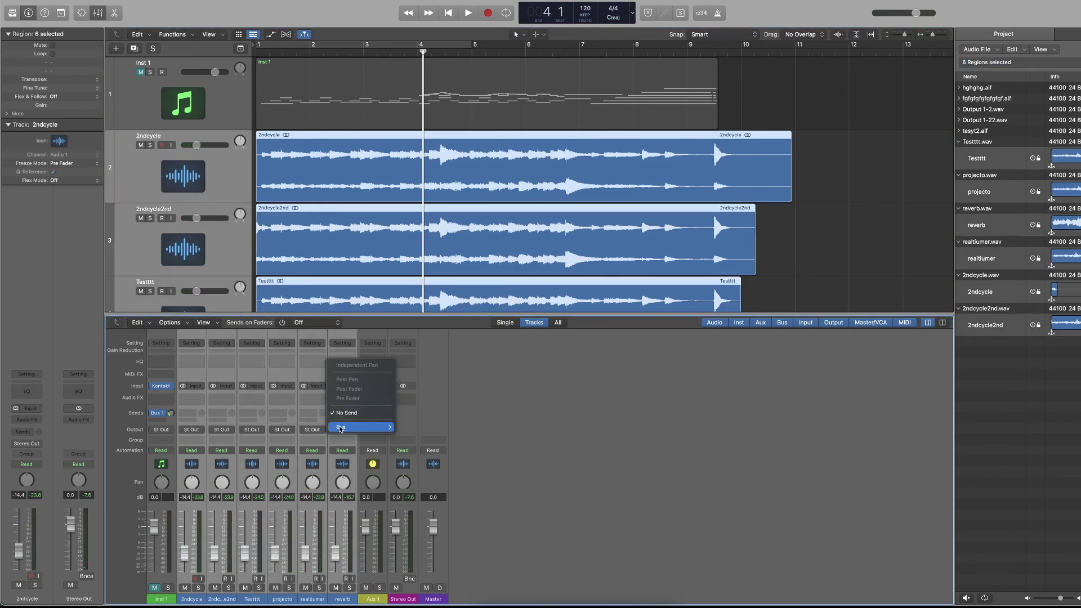
mouse_move(341, 428)
click(403, 228)
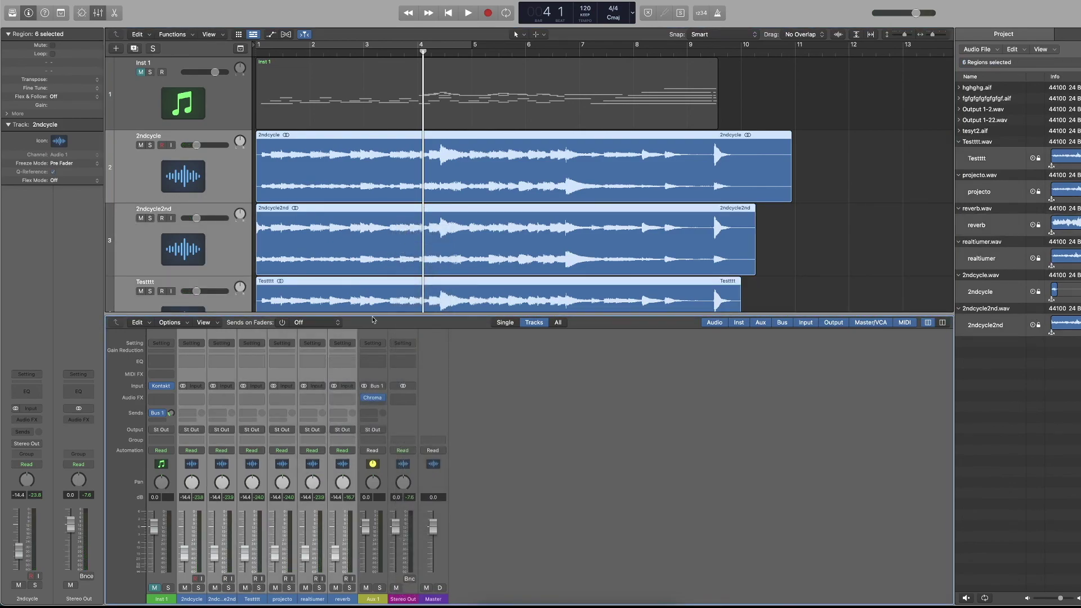
click(342, 413)
mouse_move(366, 427)
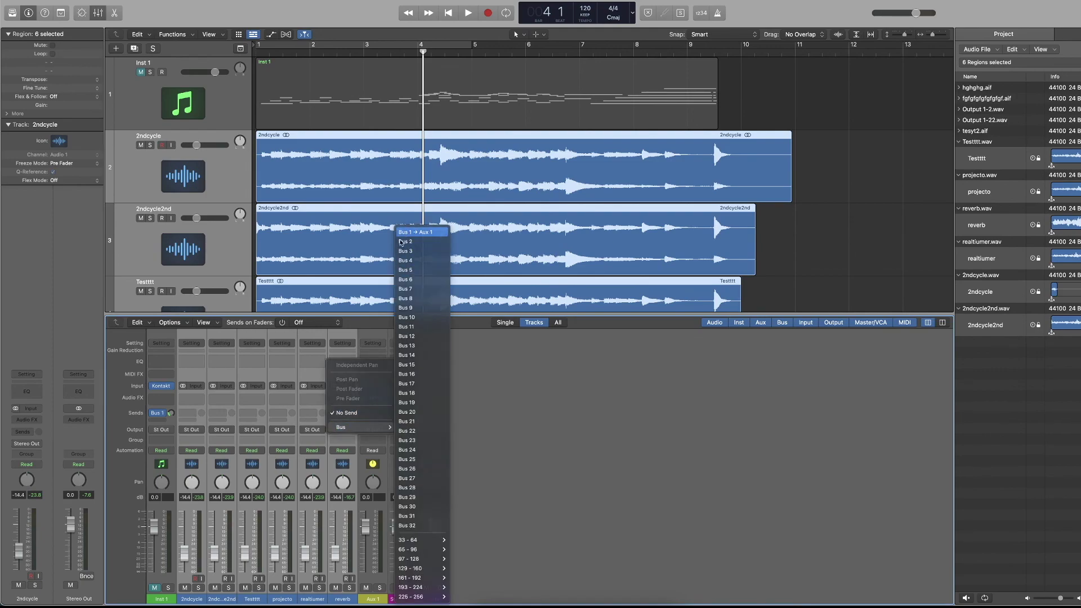
click(417, 240)
key(space)
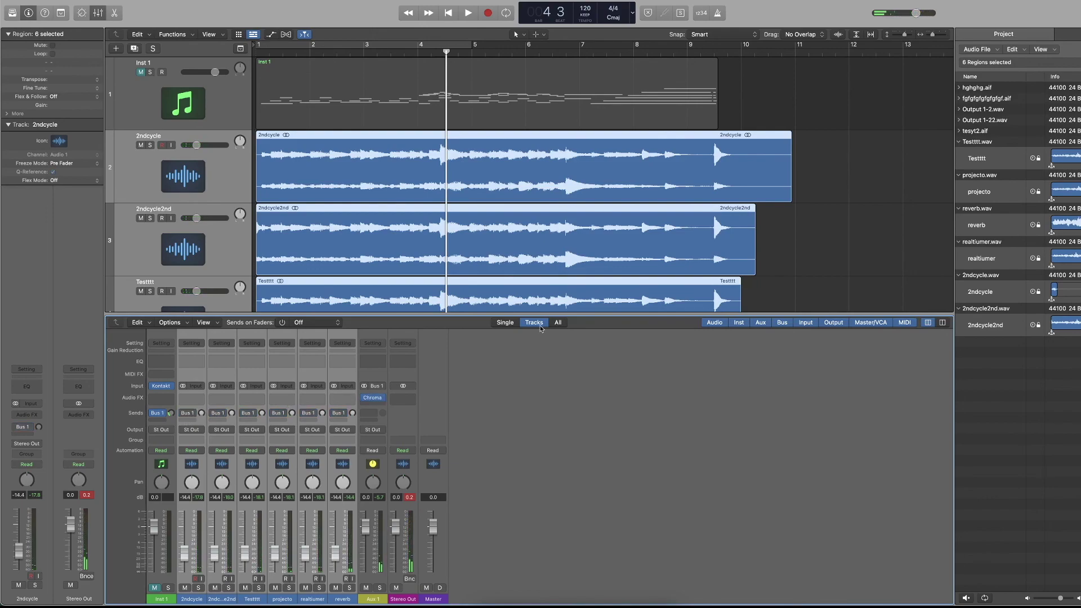
Remove the Bus 1 sends from the six bounced tracks and delete these tracks with their regions
click(345, 415)
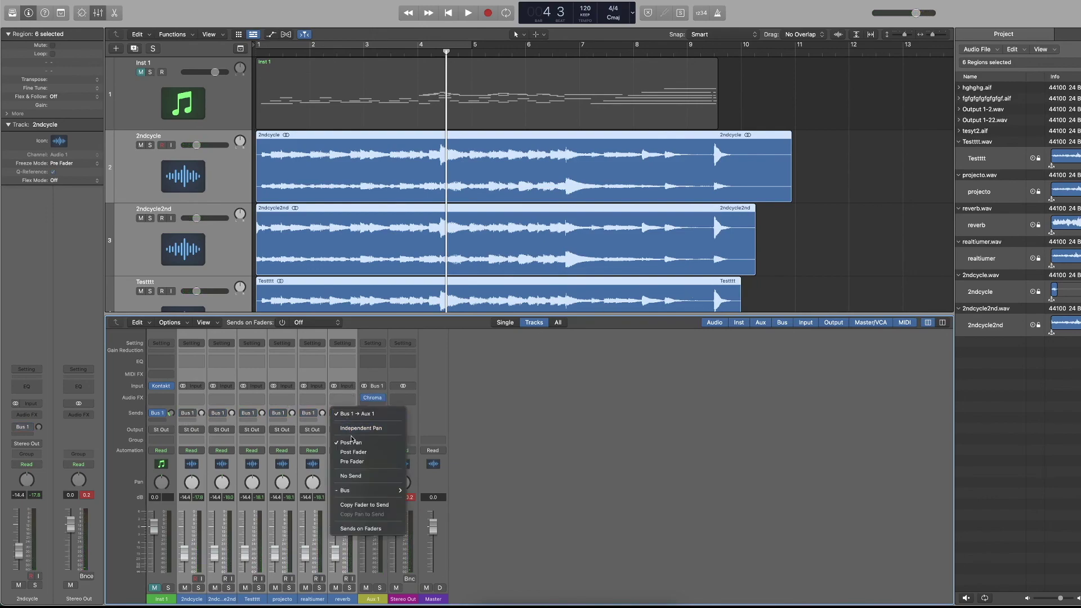
click(352, 476)
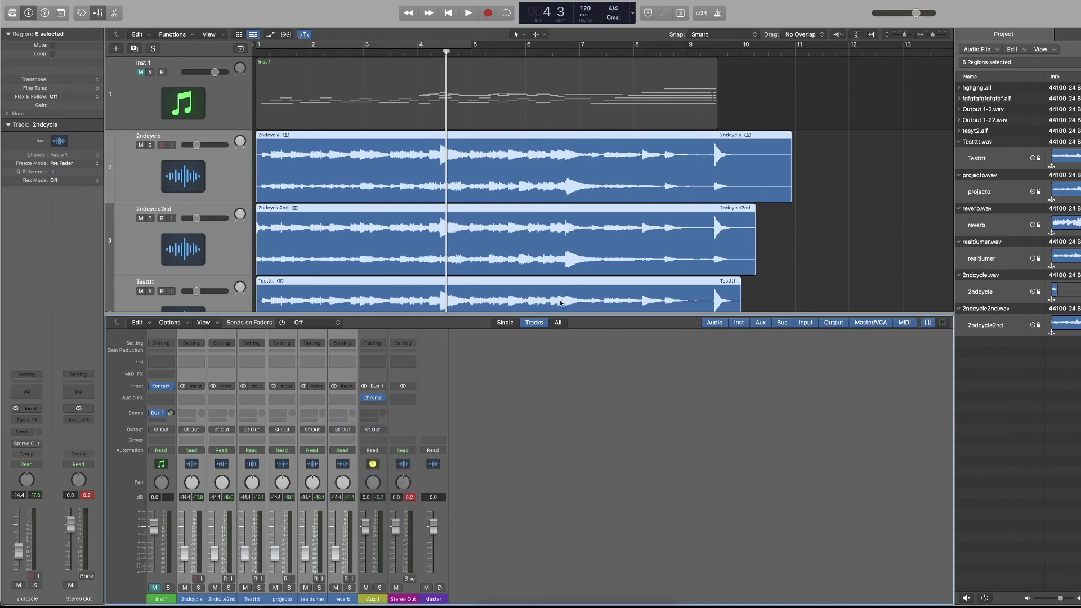
click(269, 177)
key(Delete)
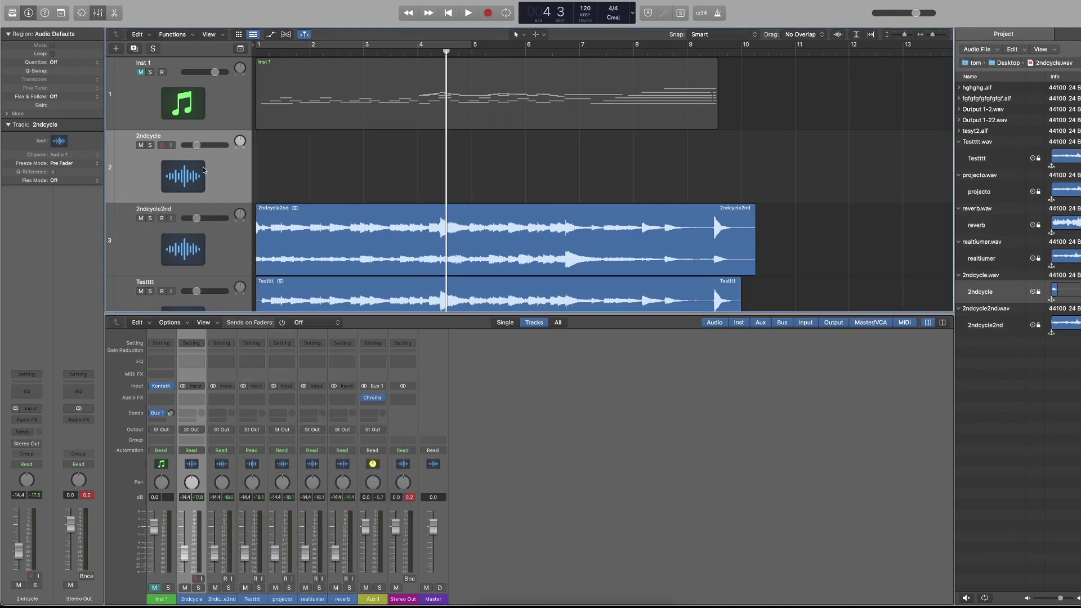
key(super+BackSpace)
key(Delete)
key(Delete)
key(Delete)
key(Delete)
key(Delete)
key(Delete)
key(Delete)
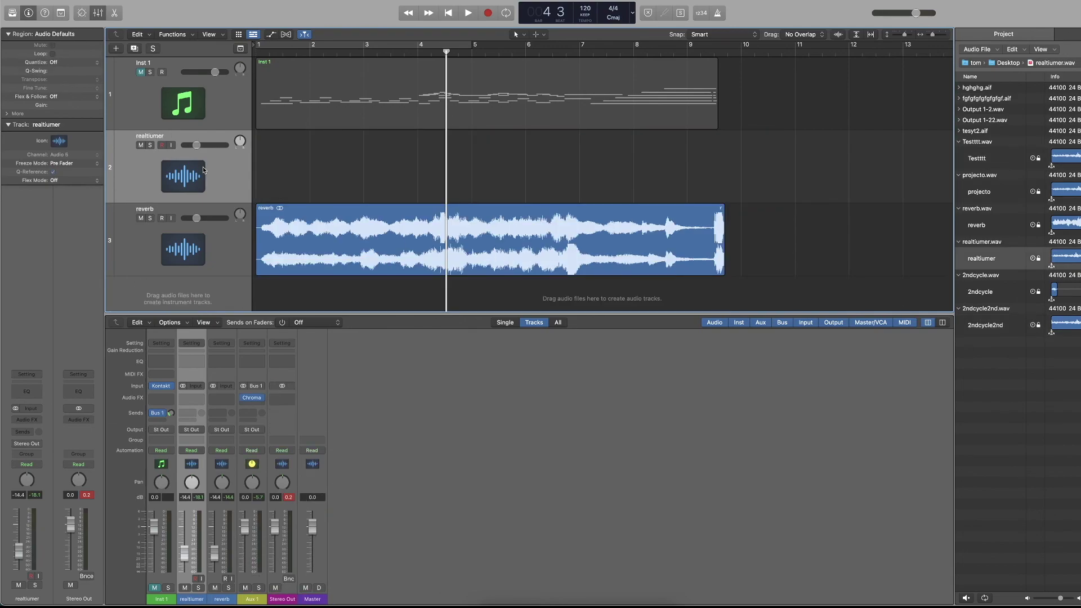
key(Delete)
key(Delete)
key(Delete)
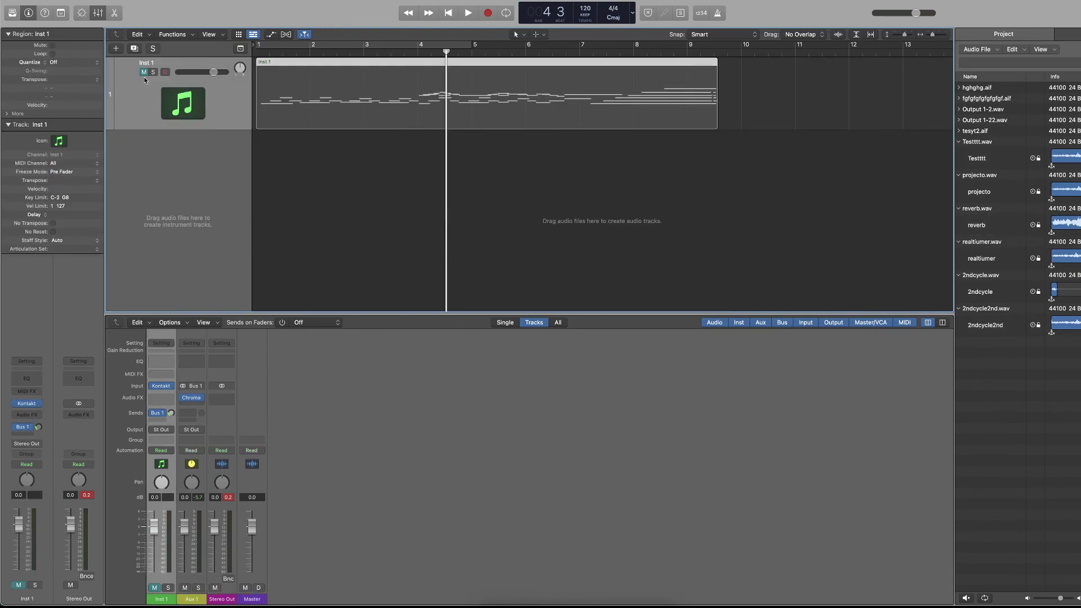
Unmute the Inst 1 track
click(144, 72)
click(342, 230)
scroll(343, 230, up, 3)
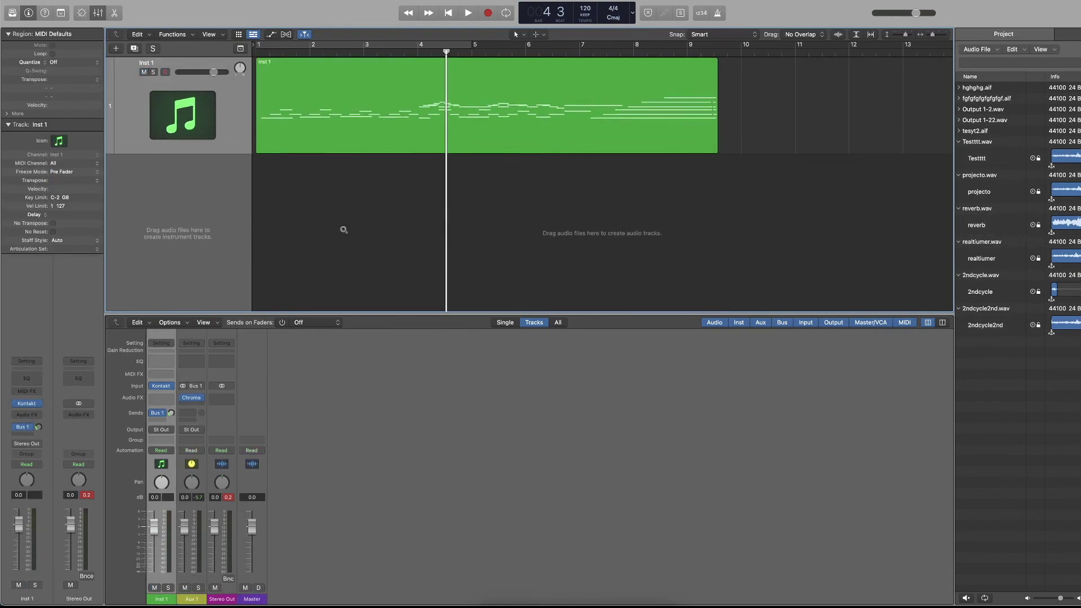
scroll(344, 230, up, 5)
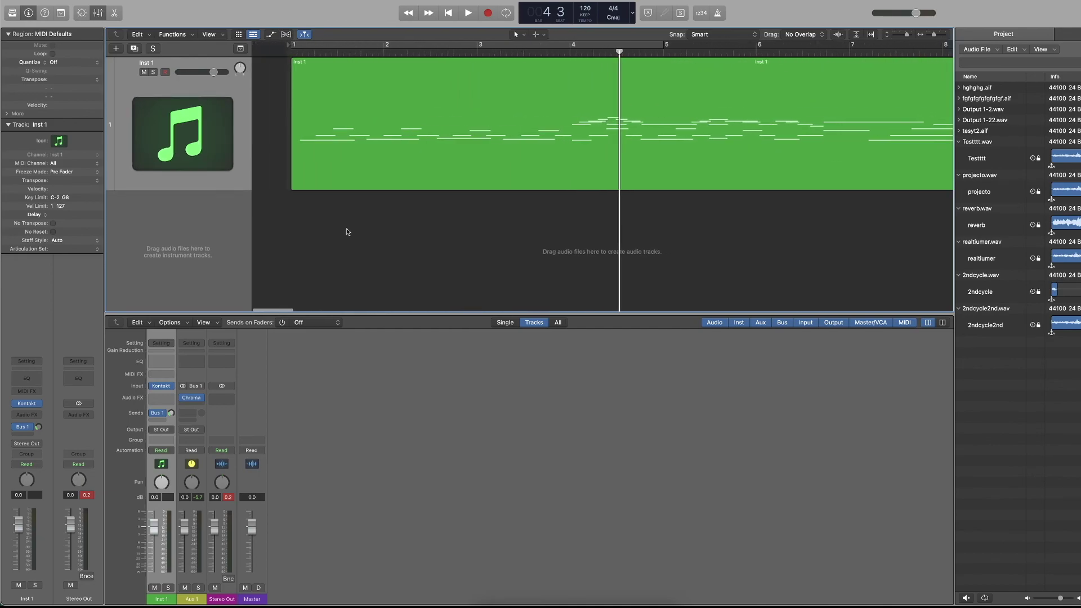
Return the playhead to bar 1 and hide the mixer
key(Return)
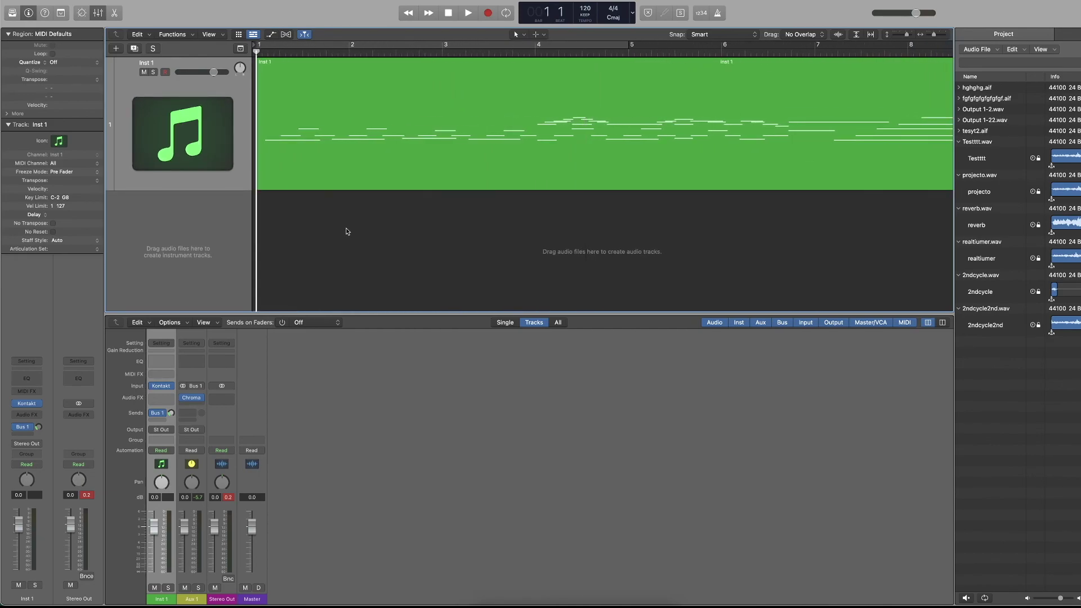
key(x)
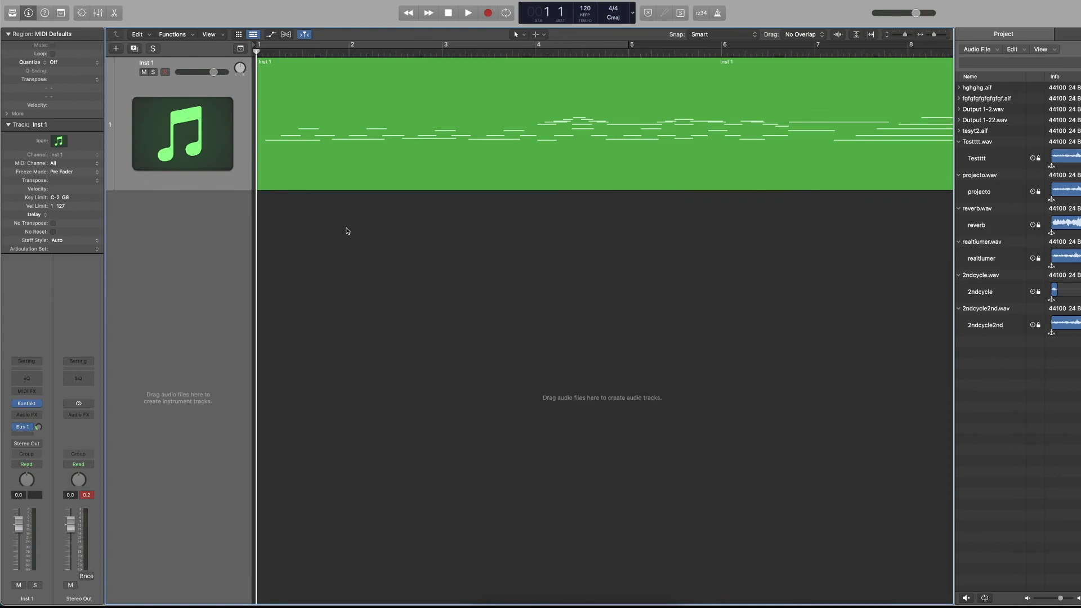